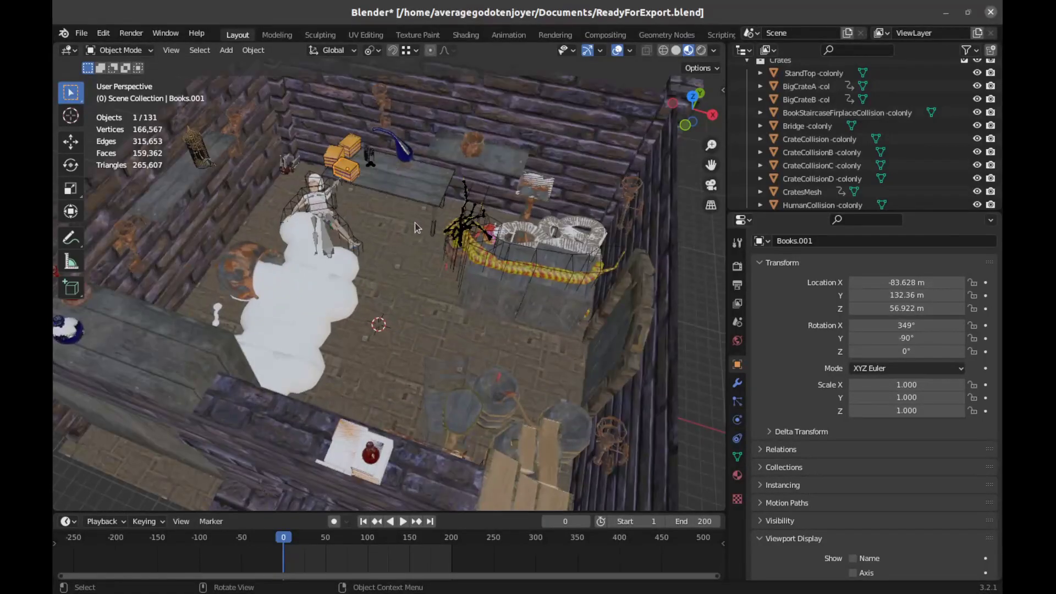
Step: Orbit around the Blender room and select the chefman and Plant rigs
middle_click_drag(416, 225, 435, 325)
middle_click_drag(404, 199, 416, 94)
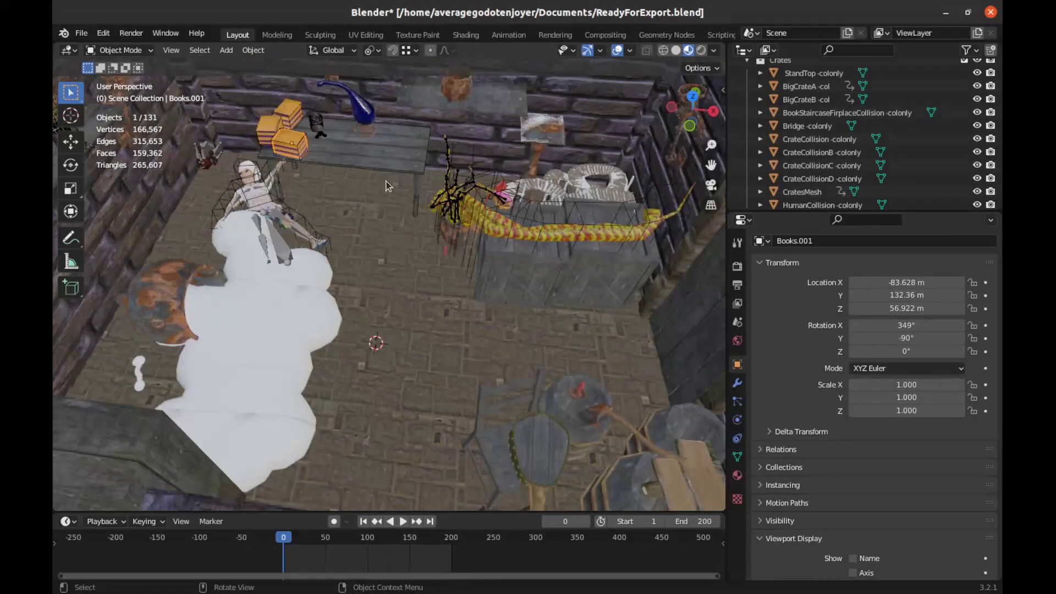
middle_click_drag(396, 177, 463, 273, "shift")
scroll(463, 273, "up", 2)
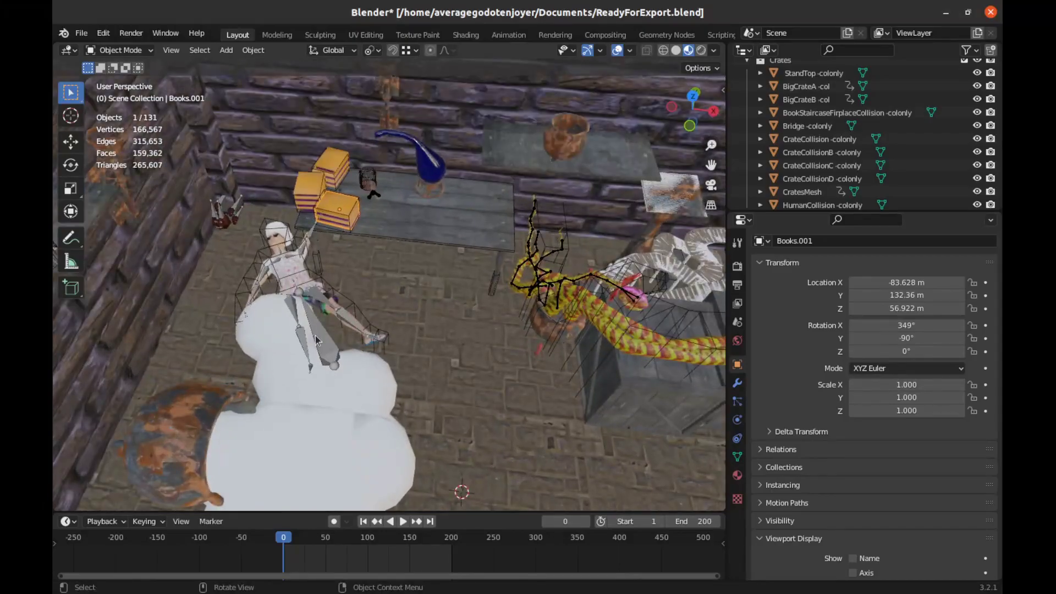
left_click(316, 335)
left_click(534, 265)
scroll(435, 246, "down", 2)
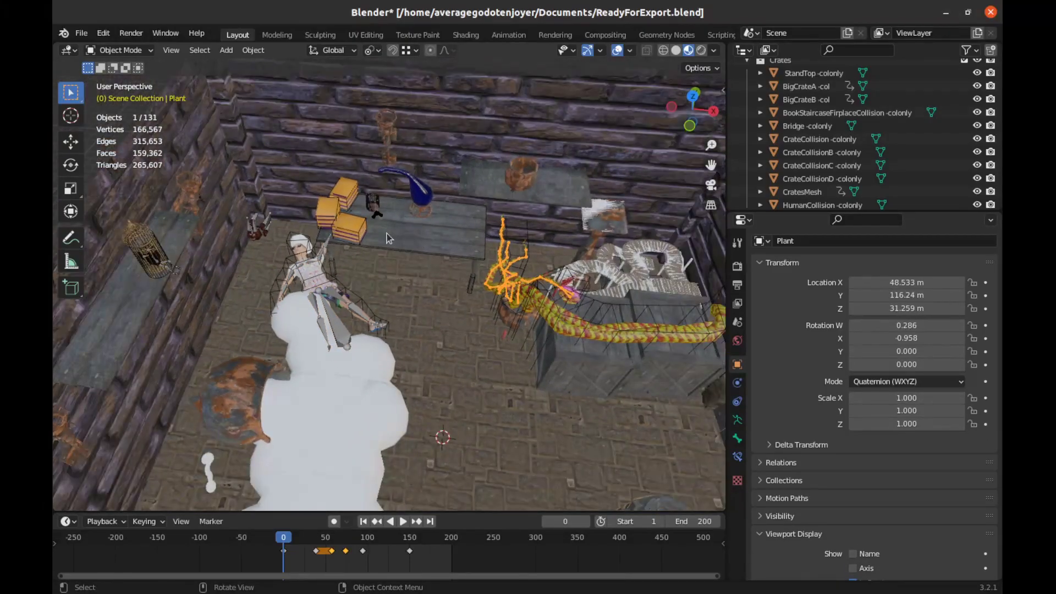
Step: Select Books.001 and the table, then minimize Blender
left_click(351, 222)
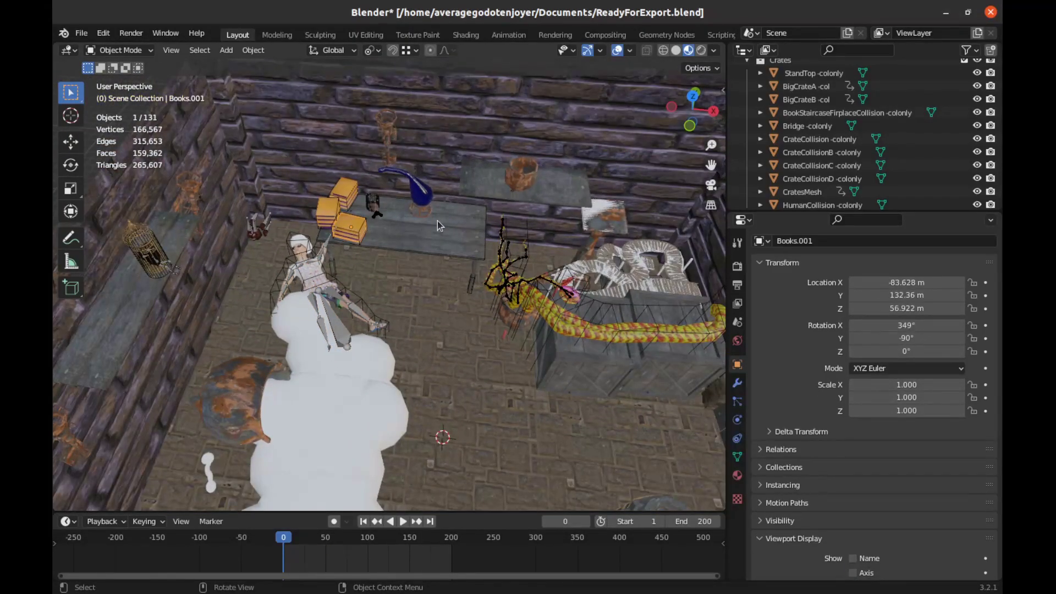
left_click(460, 240)
middle_click_drag(461, 255, 408, 251)
scroll(433, 269, "up", 1)
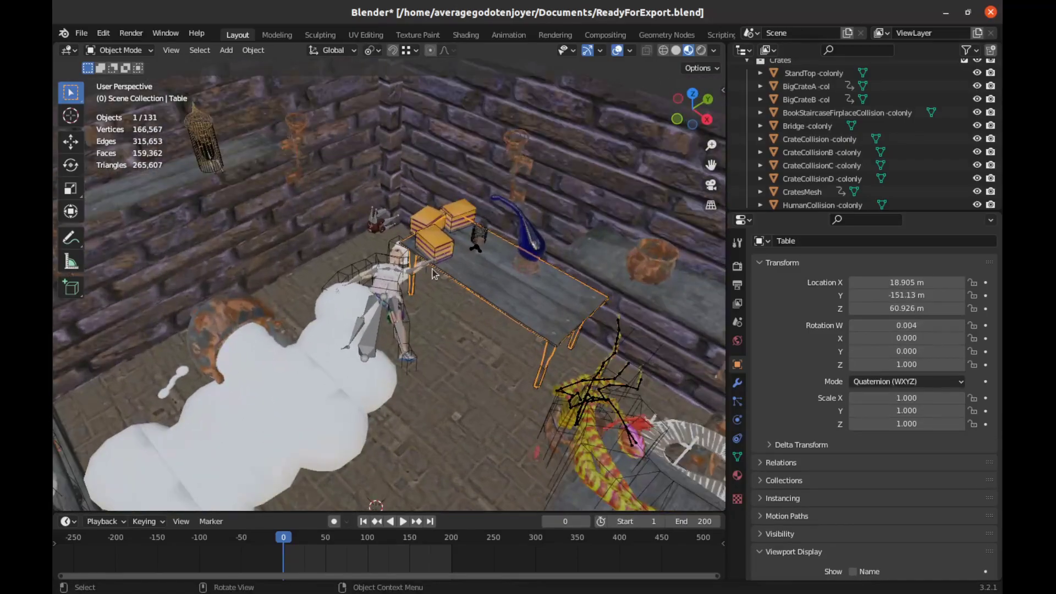
scroll(423, 273, "down", 2)
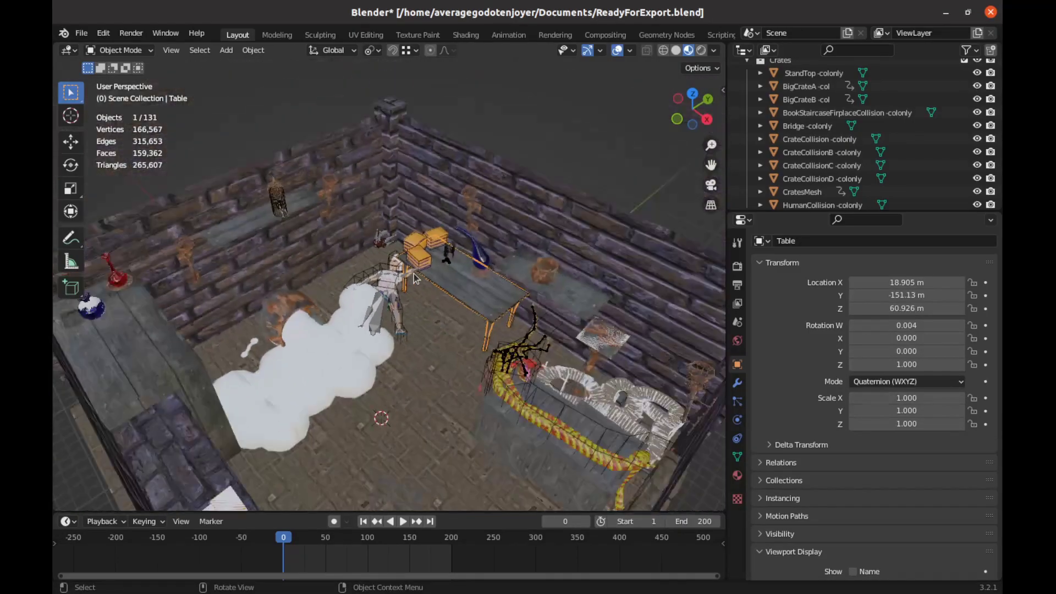
left_click(946, 12)
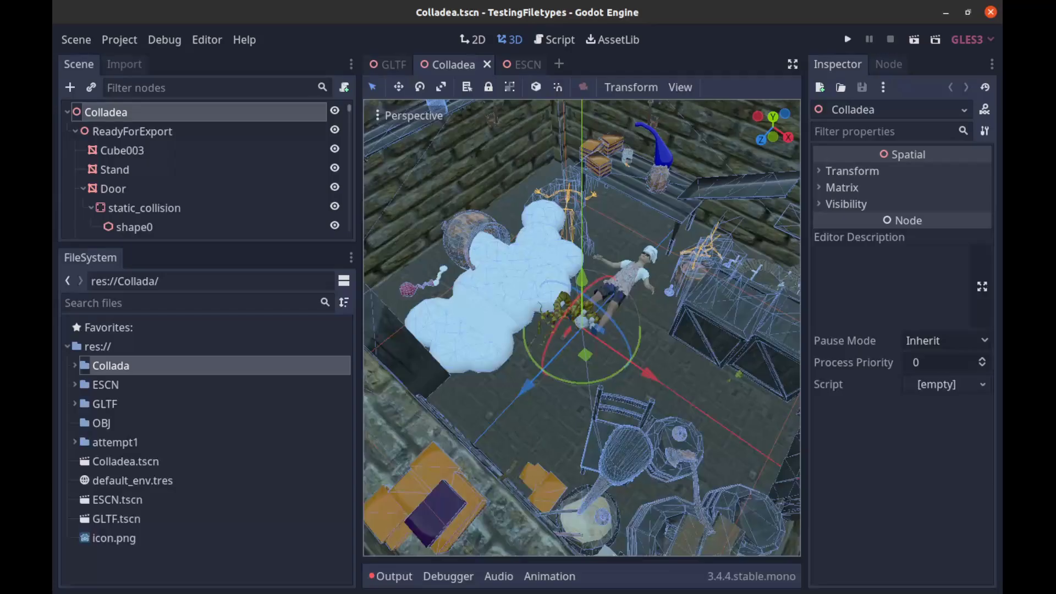
Step: Orbit and zoom around the Colladea room import in Godot
scroll(543, 323, "down", 6)
middle_click_drag(544, 321, 571, 305)
scroll(571, 305, "up", 4)
middle_click_drag(541, 243, 585, 244)
scroll(584, 244, "down", 4)
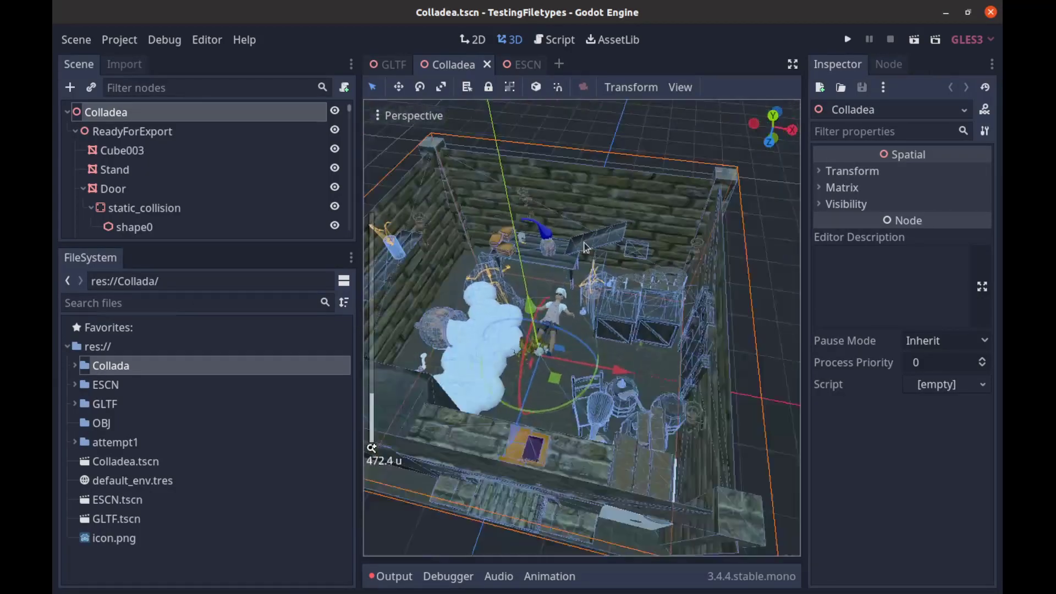
Step: Compare the GLTF, Colladea and ESCN scenes with a top-down view, ending on GLTF
left_click(388, 65)
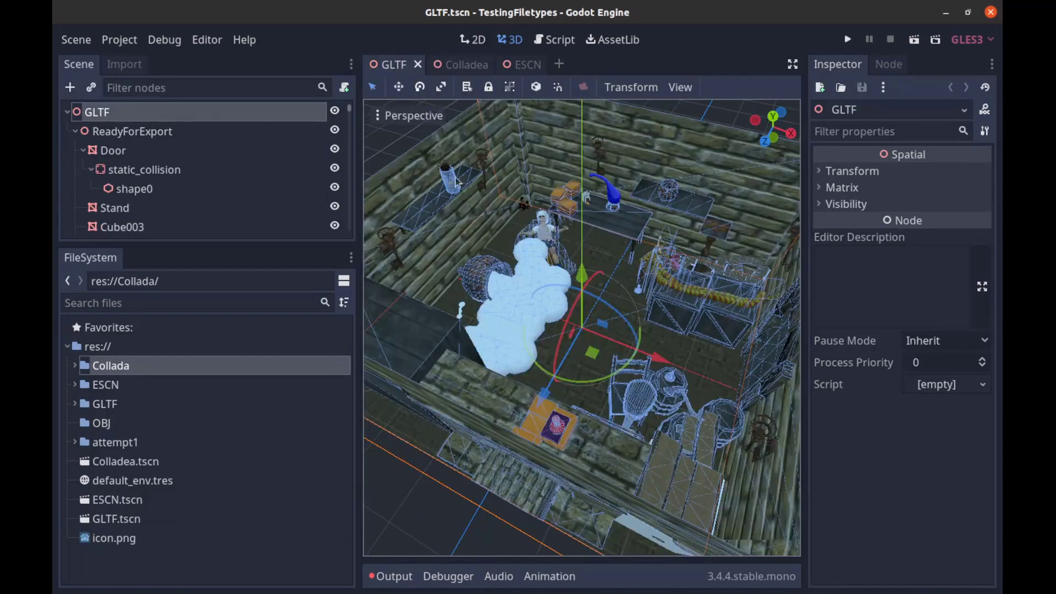
scroll(622, 322, "down", 3)
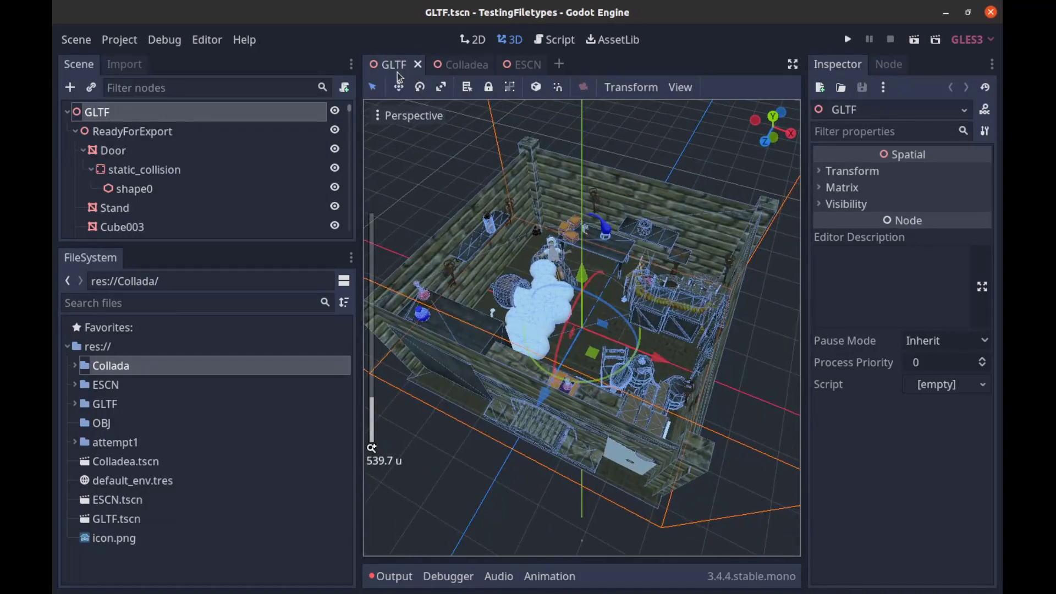
left_click(465, 73)
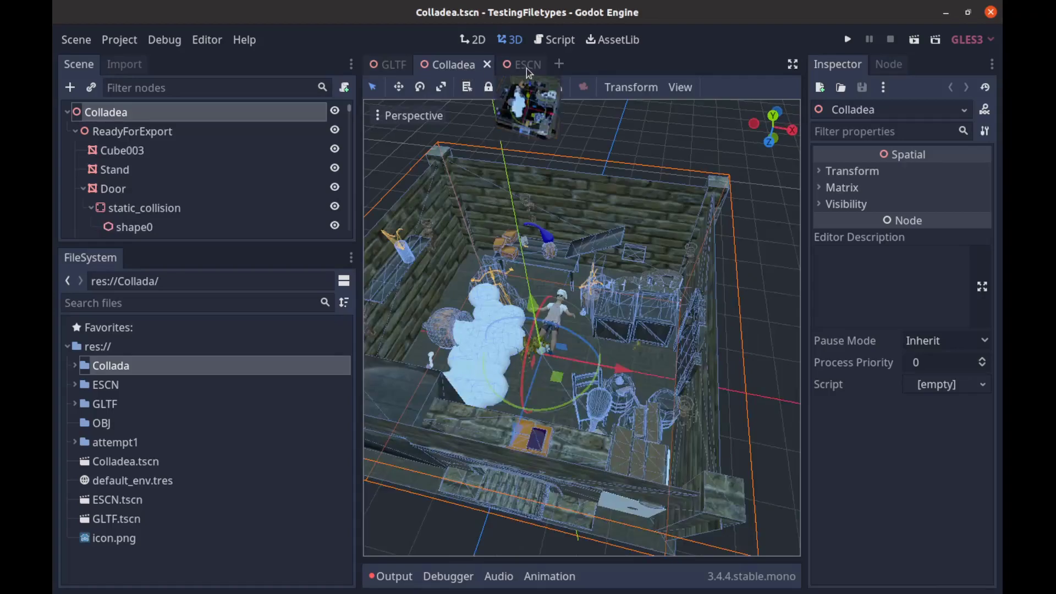
left_click(526, 68)
scroll(567, 268, "up", 4)
middle_click_drag(565, 273, 533, 133)
scroll(602, 298, "down", 4)
scroll(534, 134, "up", 4)
left_click(453, 64)
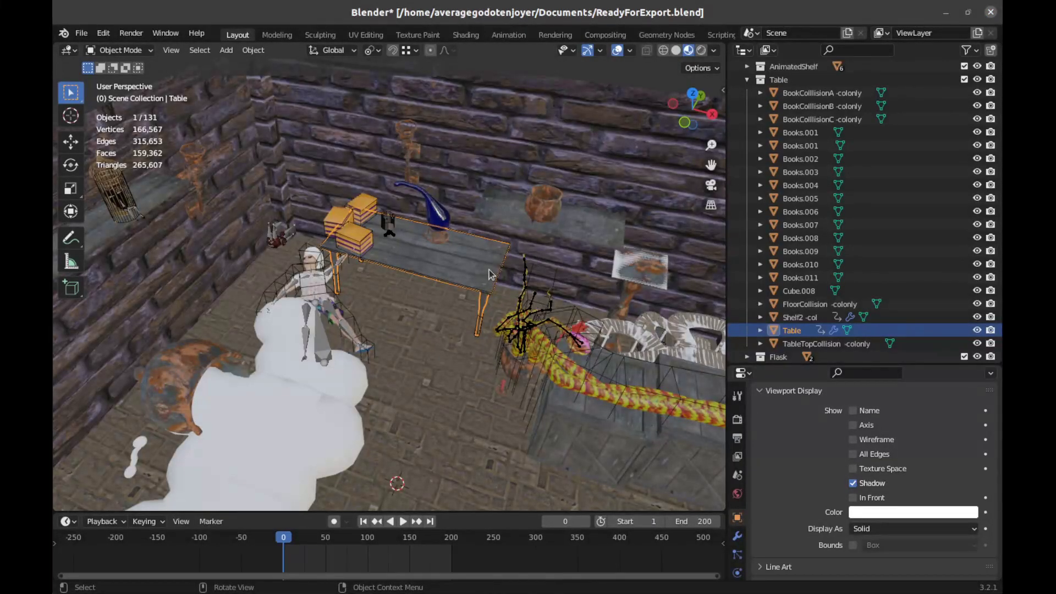
Step: Zoom to the table, select TableTopCollision then Table, and cancel a test move
scroll(492, 275, "up", 2)
middle_click_drag(425, 283, 398, 242)
scroll(411, 301, "up", 1)
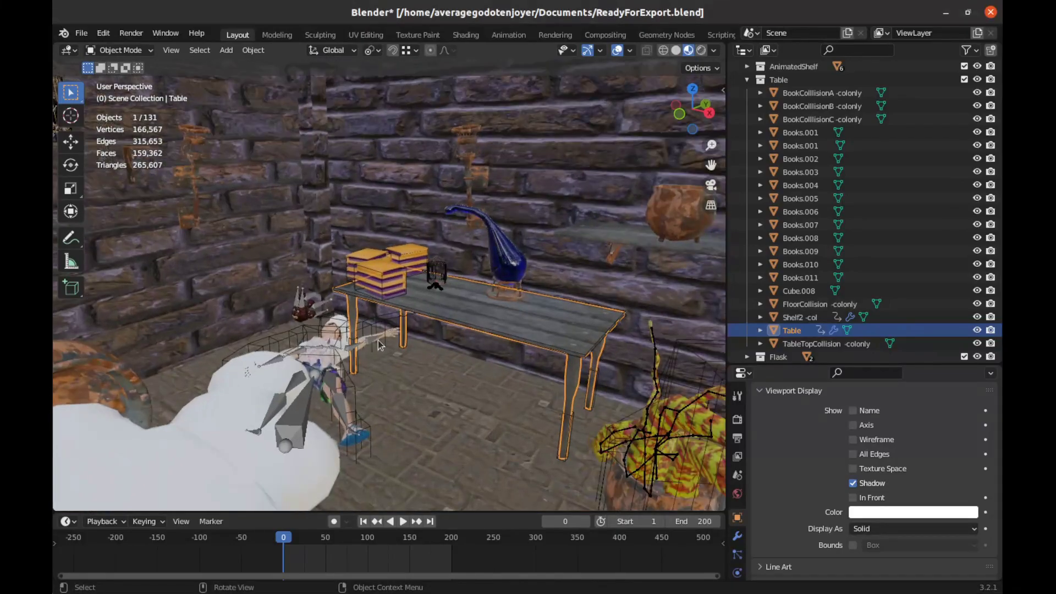
middle_click_drag(378, 341, 414, 283)
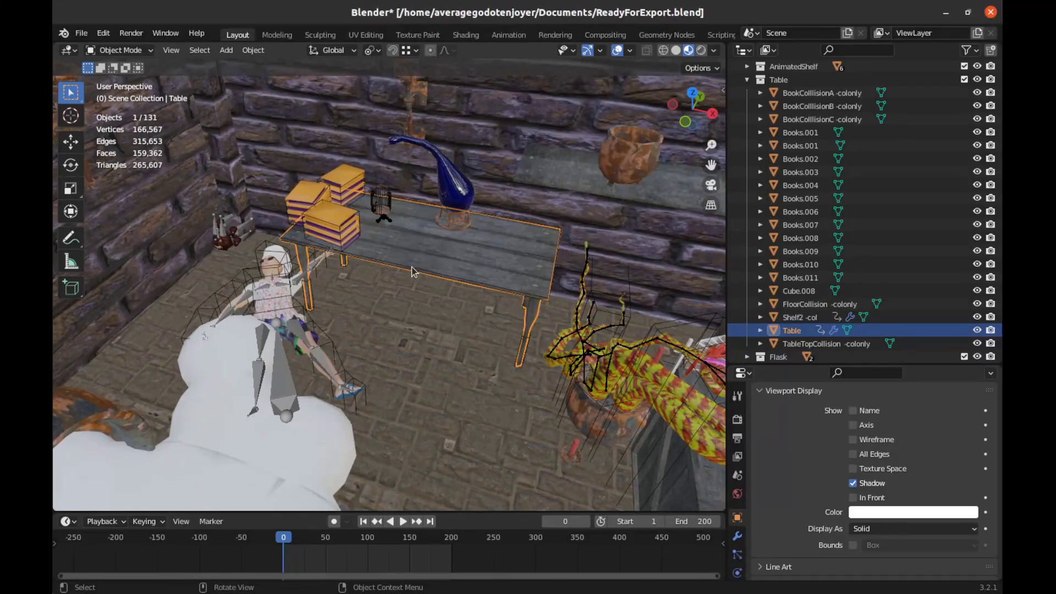
left_click(414, 271)
middle_click_drag(414, 271, 424, 391, "shift")
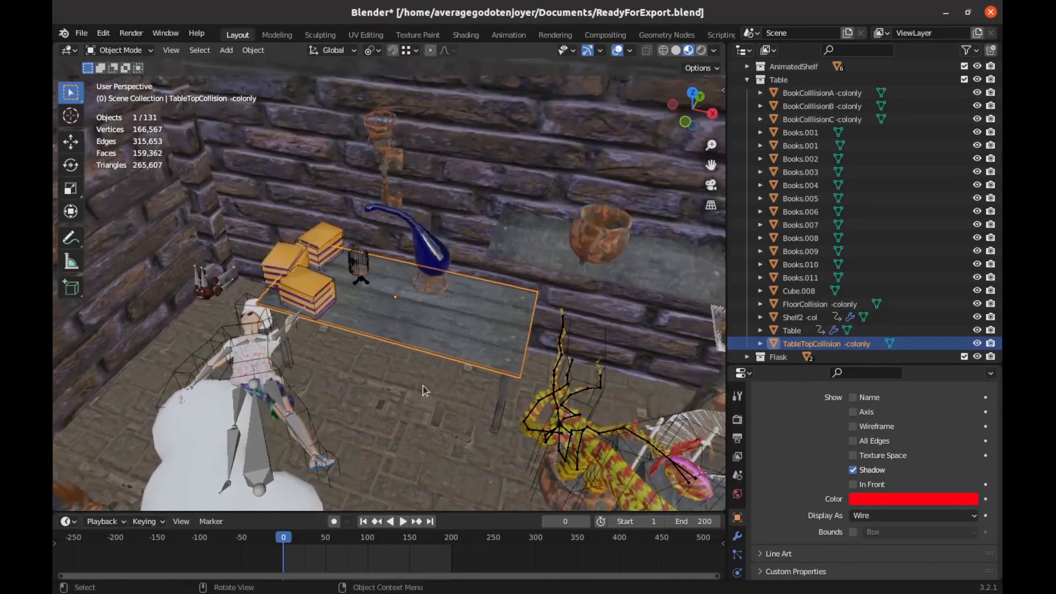
scroll(424, 390, "up", 4)
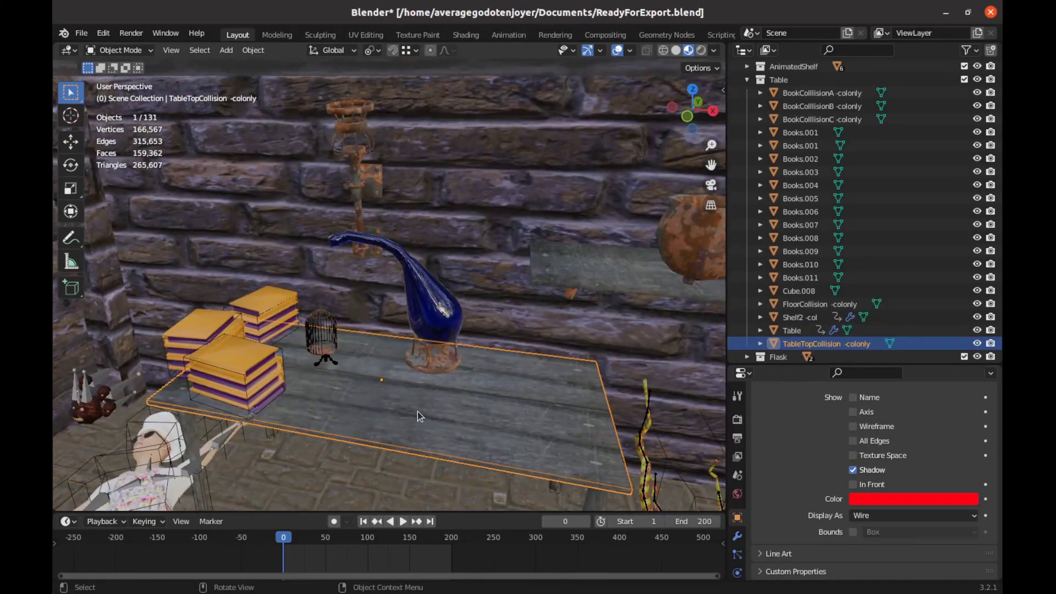
scroll(418, 417, "down", 1)
middle_click_drag(418, 417, 428, 344, "shift")
left_click(505, 334)
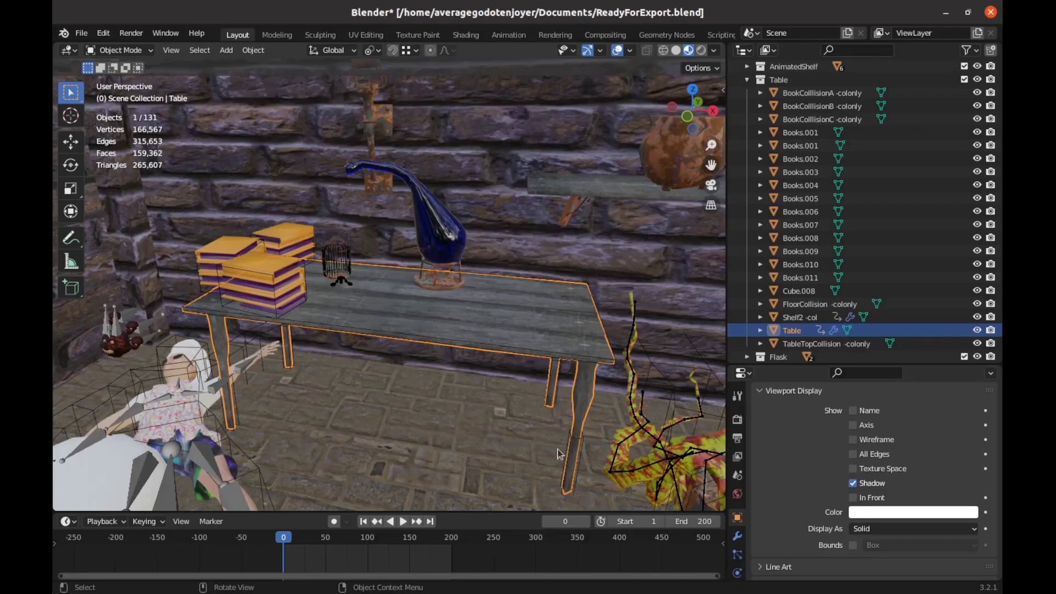
key("g")
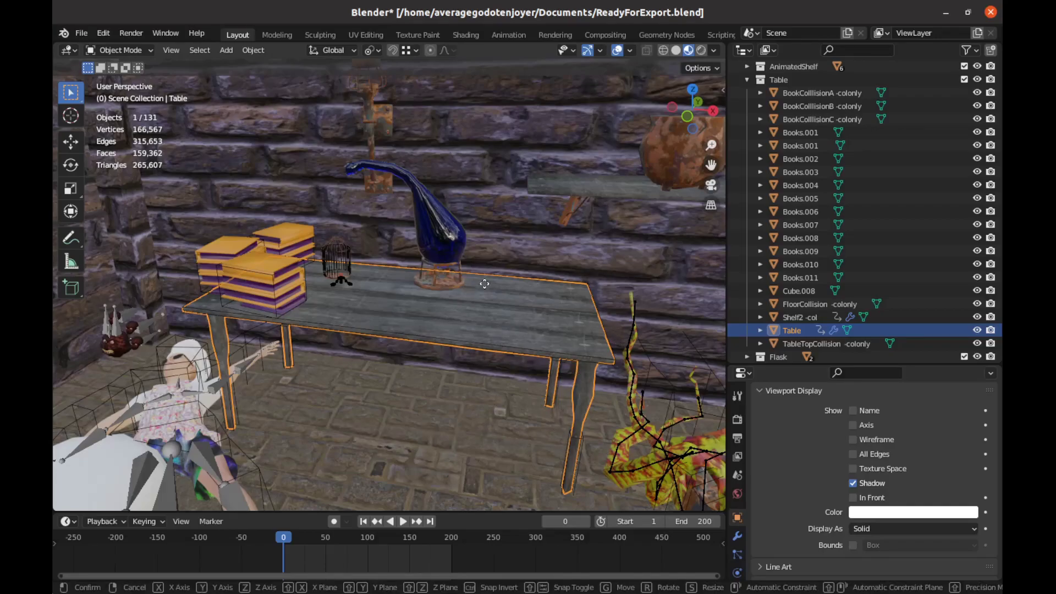
key("Escape")
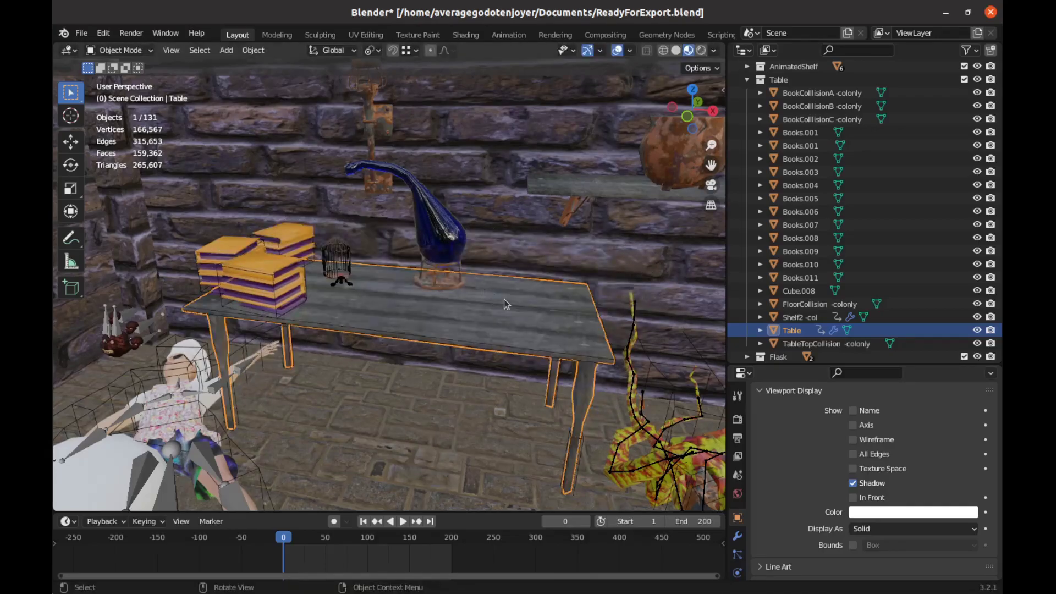
Step: Select the wall shelf, then cancel a test move of the tabletop collision box and switch to Godot
scroll(457, 330, "up", 1)
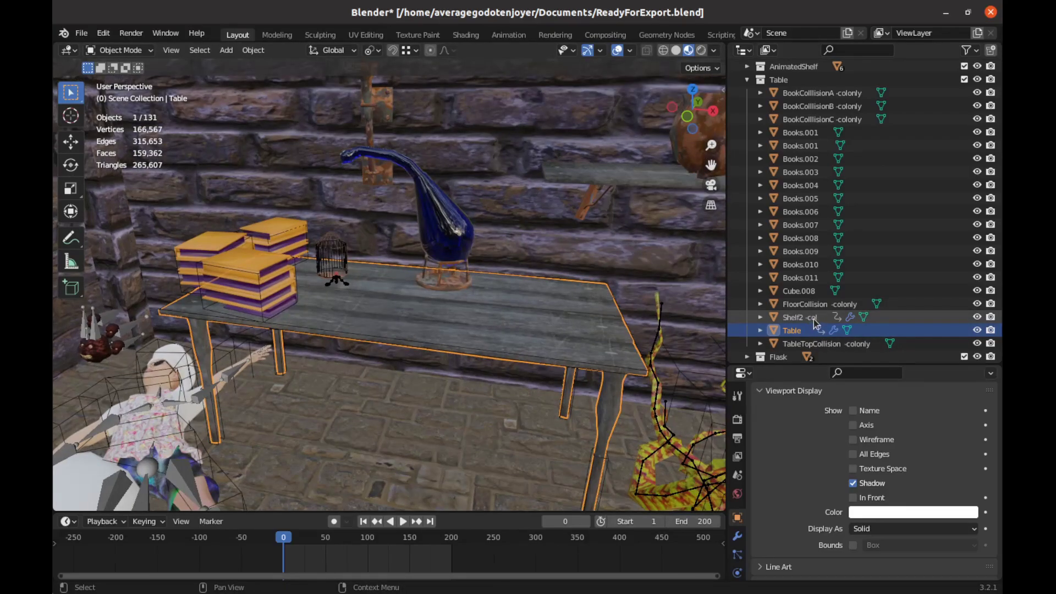
left_click(643, 168)
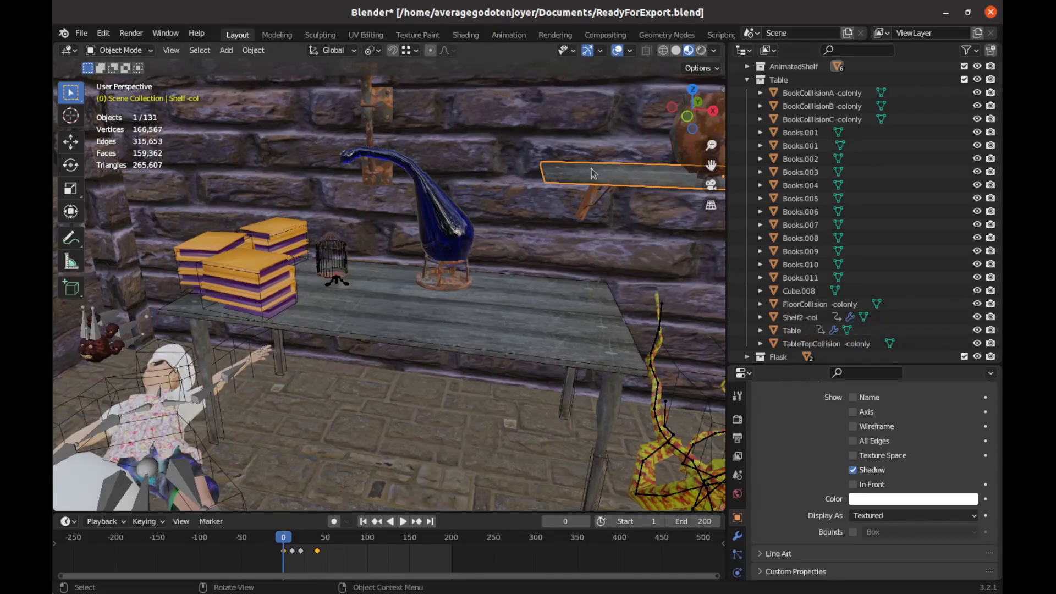
left_click(485, 351)
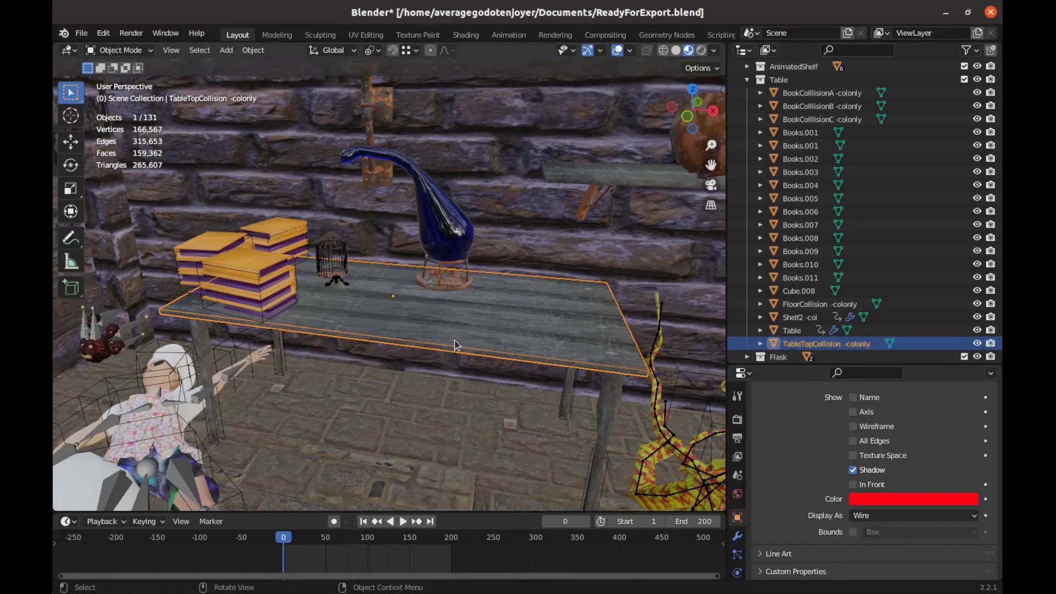
key("g")
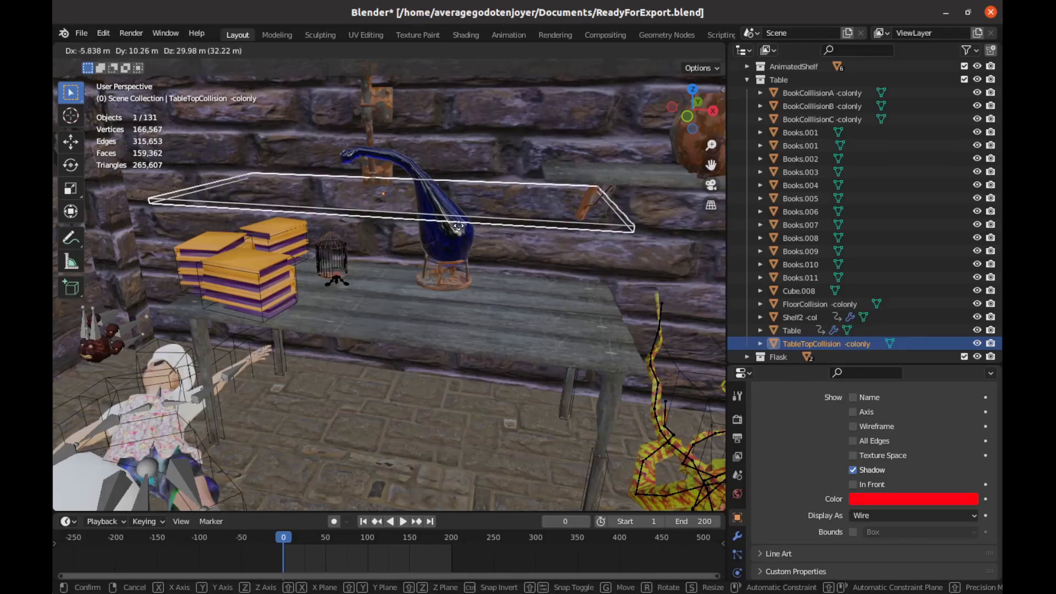
key("Escape")
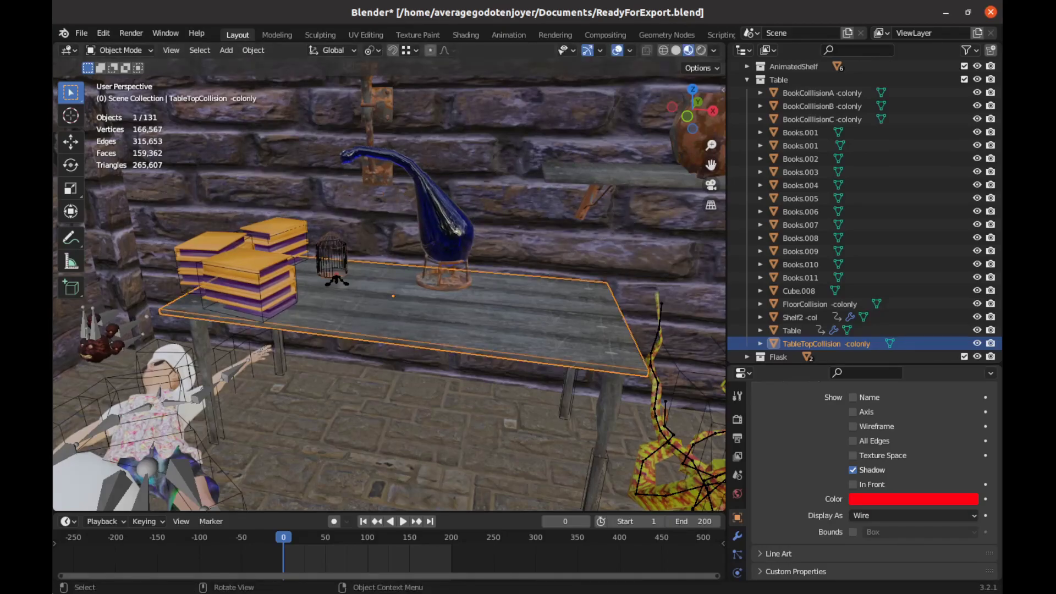
key("alt+Tab")
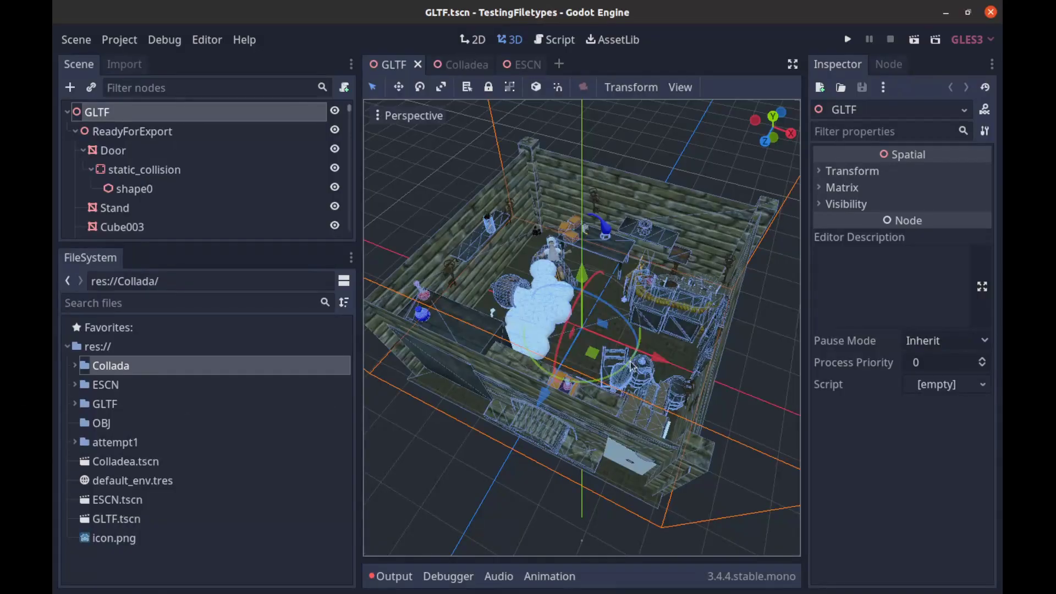
Step: Select the Table in the GLTF scene, accidentally shifting its Translation y value
scroll(630, 365, "up", 10)
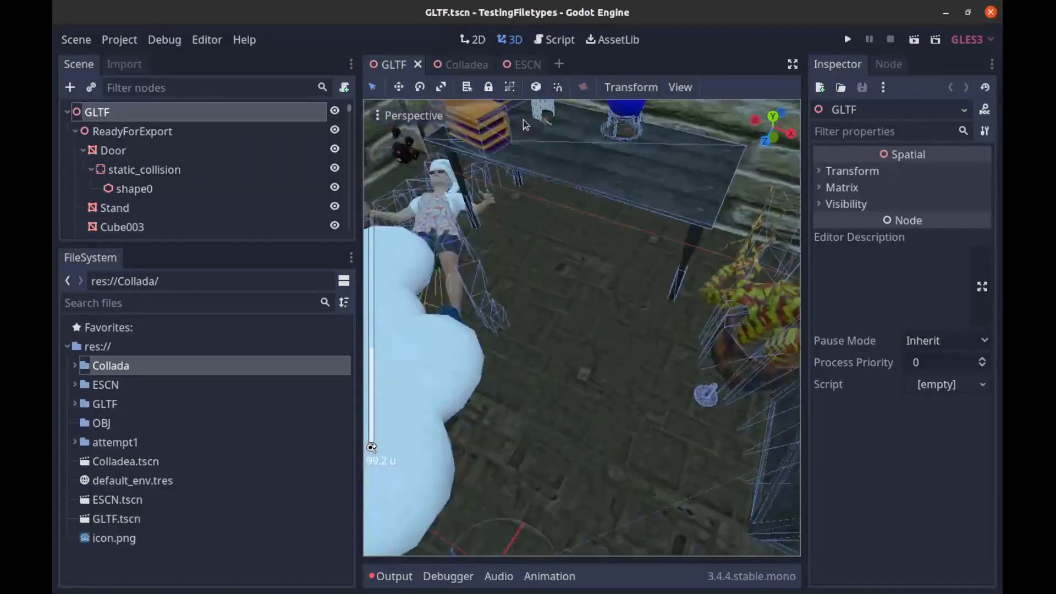
middle_click_drag(523, 125, 665, 242, "shift")
scroll(551, 315, "up", 6)
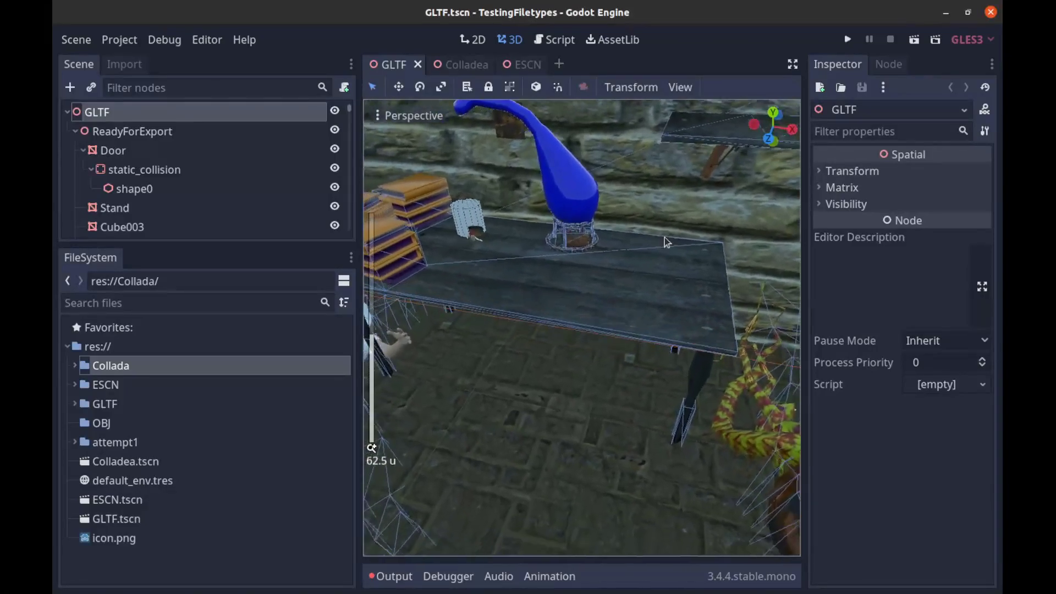
left_click(625, 295)
scroll(625, 295, "down", 2)
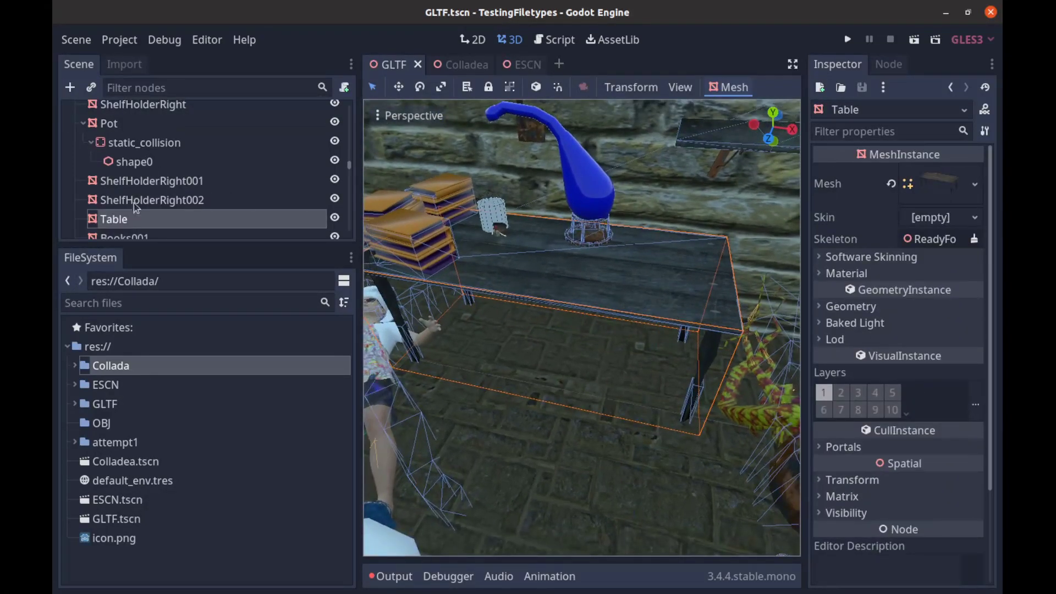
left_click(877, 487)
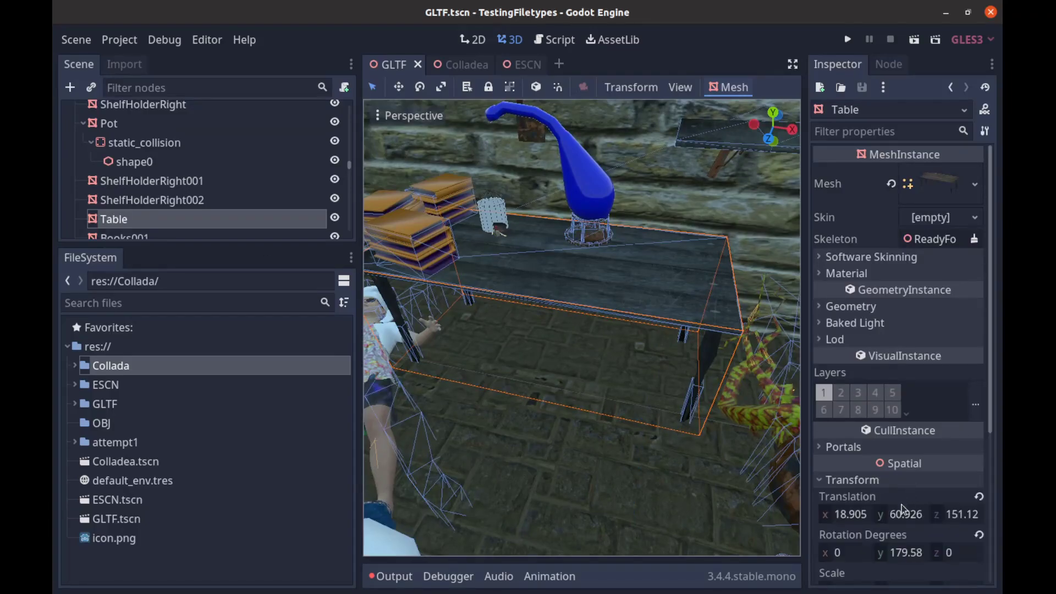
left_click_drag(907, 514, 900, 519)
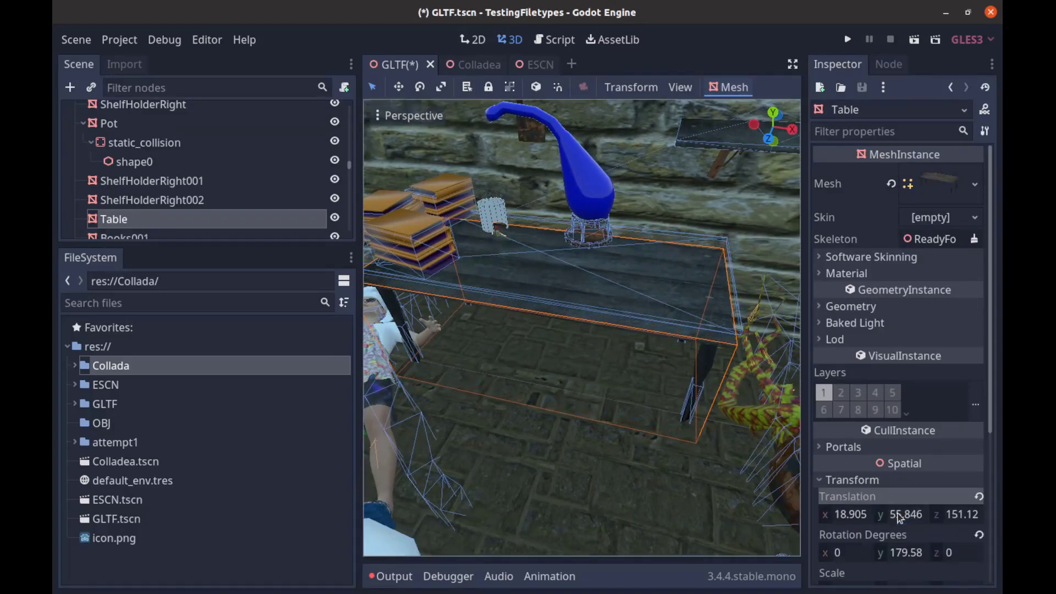
Step: Inspect the Wall, shape0, TableTopCollision and Table nodes, then undo the Table move
left_click(721, 233)
left_click(717, 235)
scroll(710, 235, "up", 3)
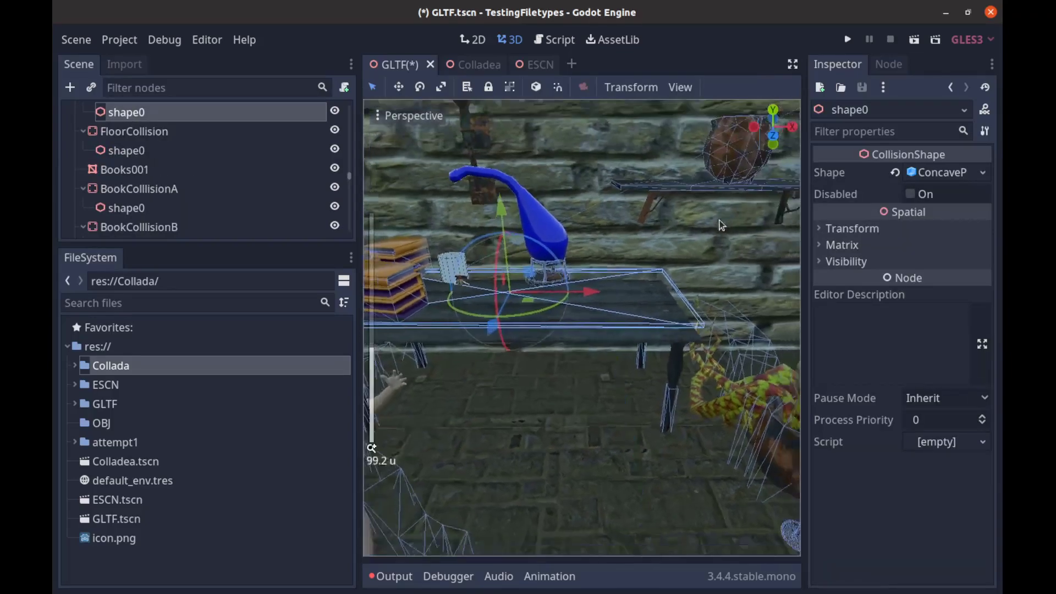
scroll(721, 225, "down", 5)
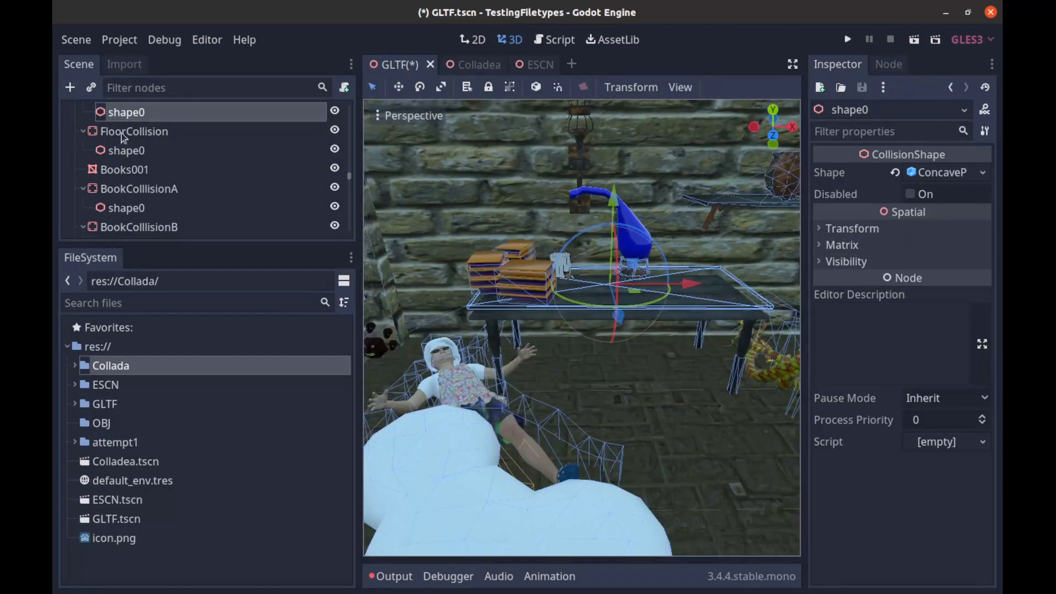
scroll(121, 133, "up", 3)
left_click(172, 160)
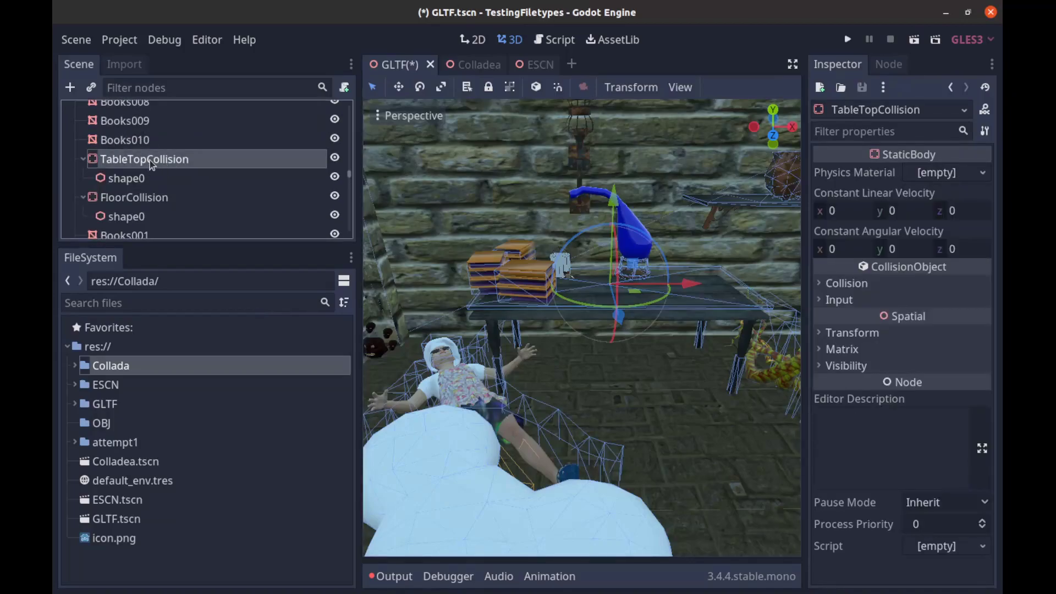
left_click(548, 319)
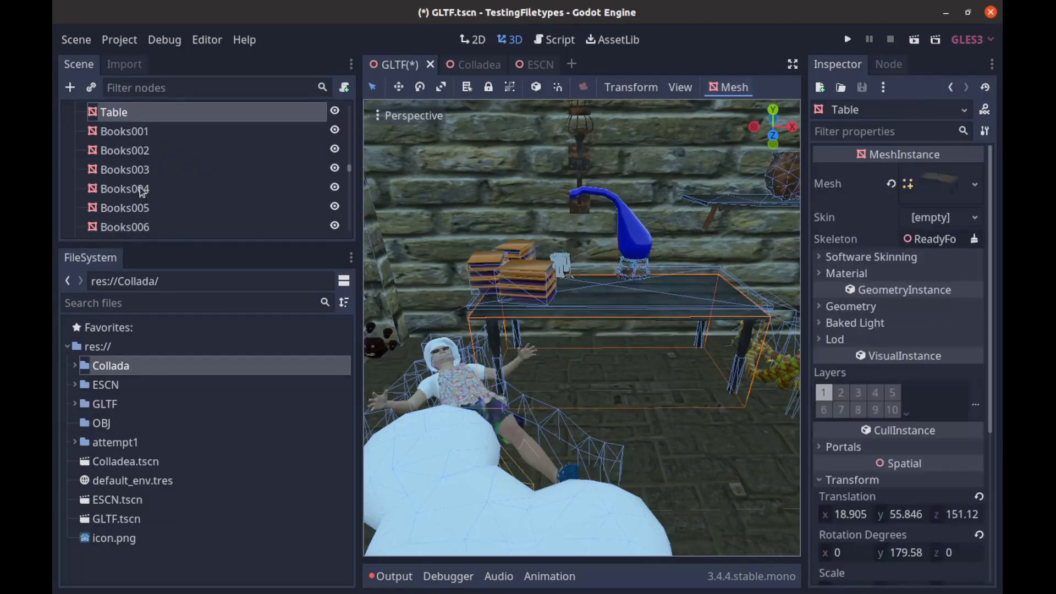
scroll(606, 359, "down", 3)
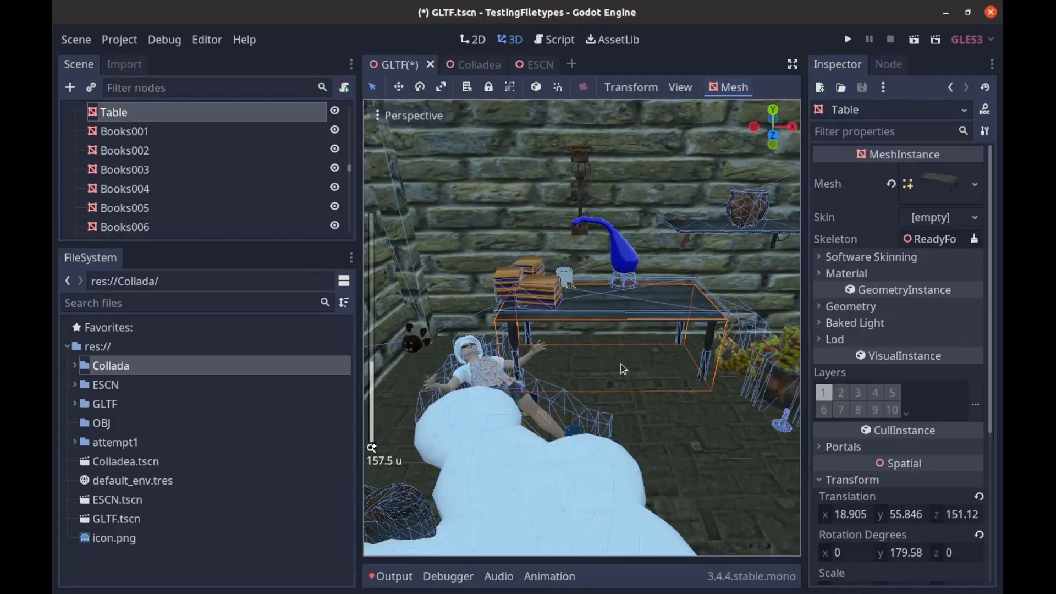
key("ctrl+z")
left_click(946, 12)
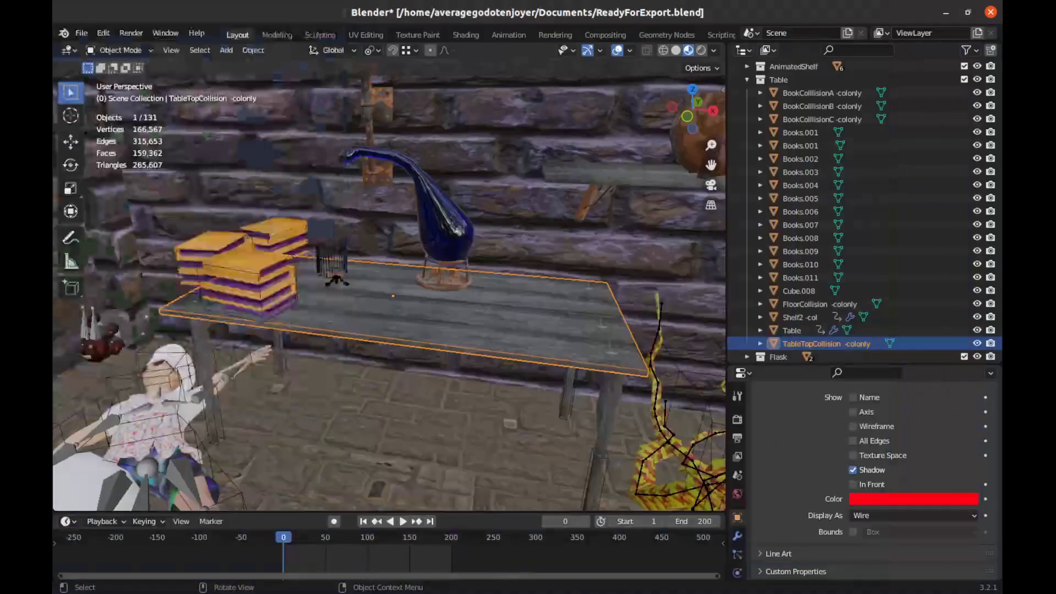
mouse_move(432, 300)
middle_mouse_down()
mouse_move(485, 306)
mouse_move(420, 328)
mouse_move(487, 324)
mouse_move(435, 313)
middle_mouse_up()
scroll(486, 308, "up", 3)
scroll(430, 311, "up", 1)
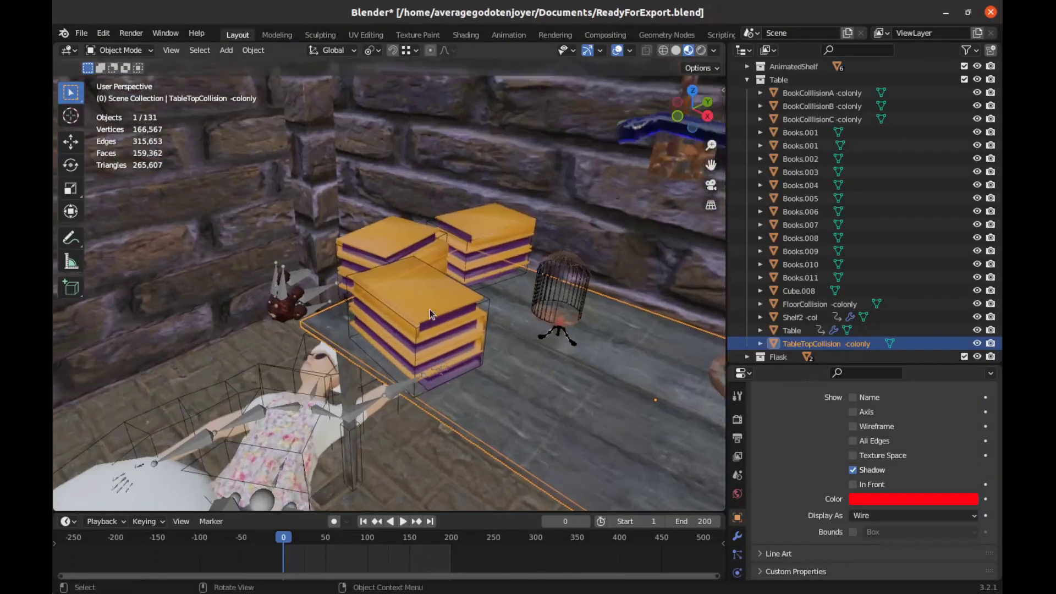
left_click(428, 304)
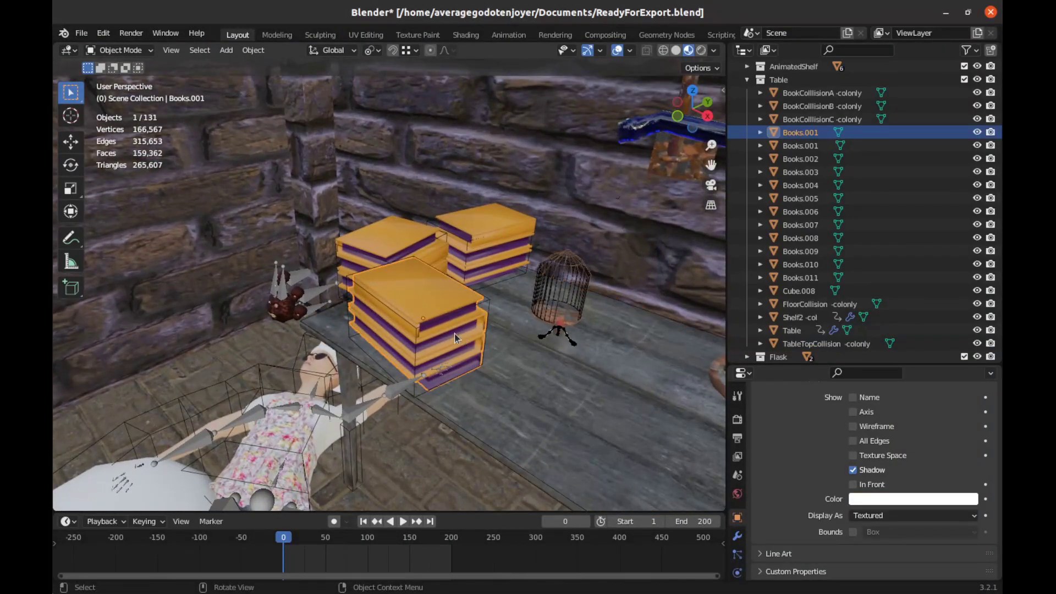
key("g")
right_click(622, 342)
left_click(421, 329)
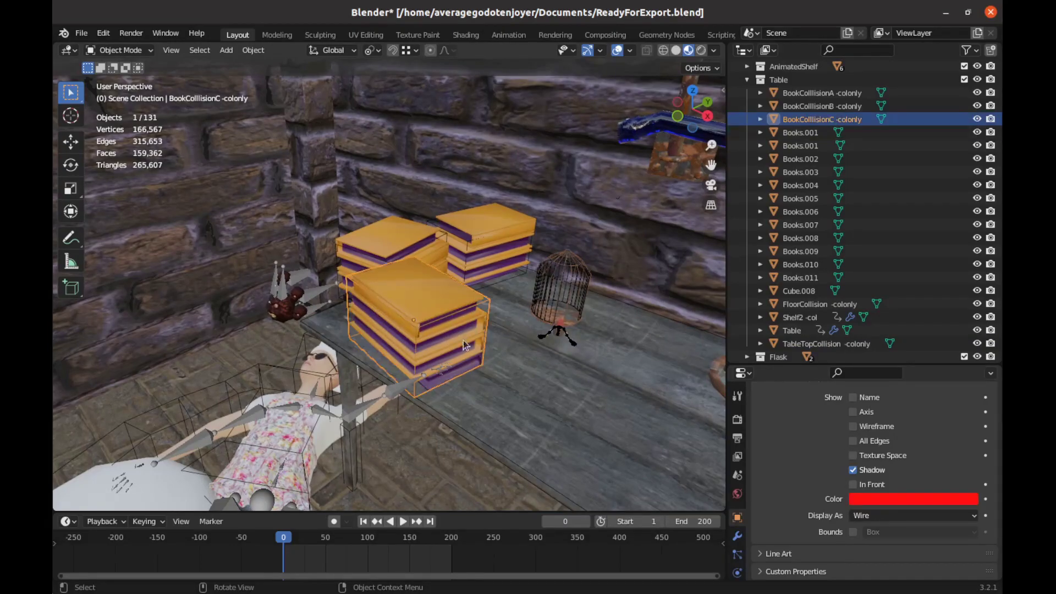
mouse_move(481, 322)
middle_mouse_down()
mouse_move(495, 320)
mouse_move(468, 347)
mouse_move(499, 312)
middle_mouse_up()
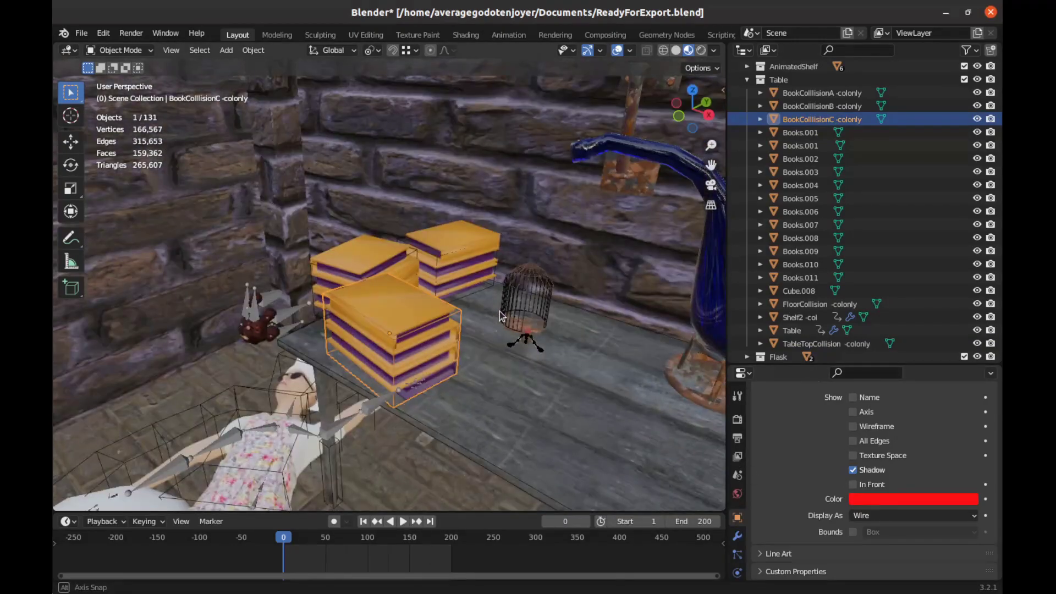
left_click(889, 518)
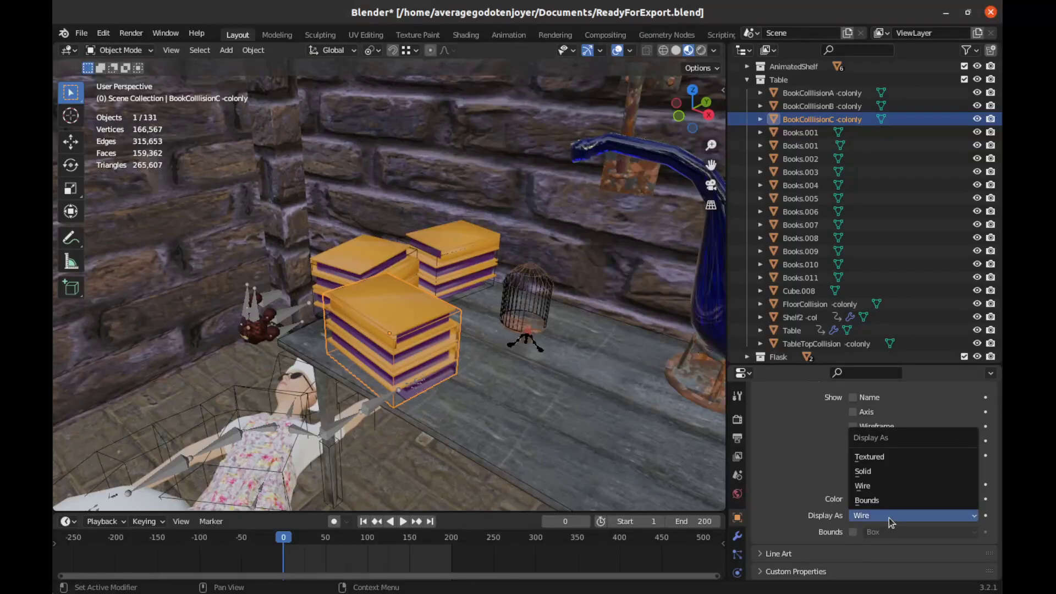
left_click(889, 517)
scroll(793, 448, "up", 4)
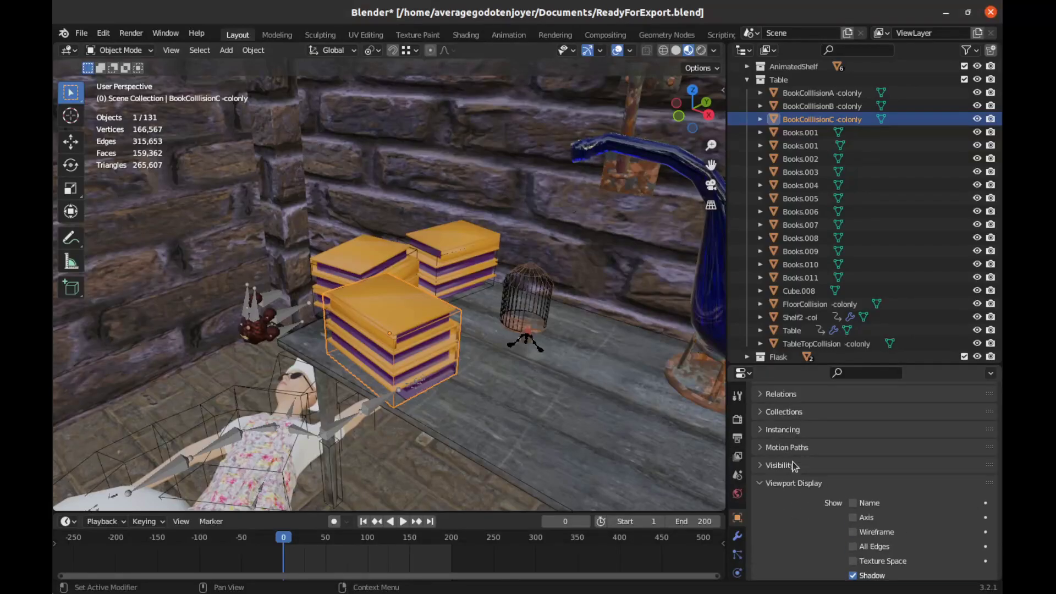
scroll(794, 467, "up", 5)
scroll(738, 521, "down", 3)
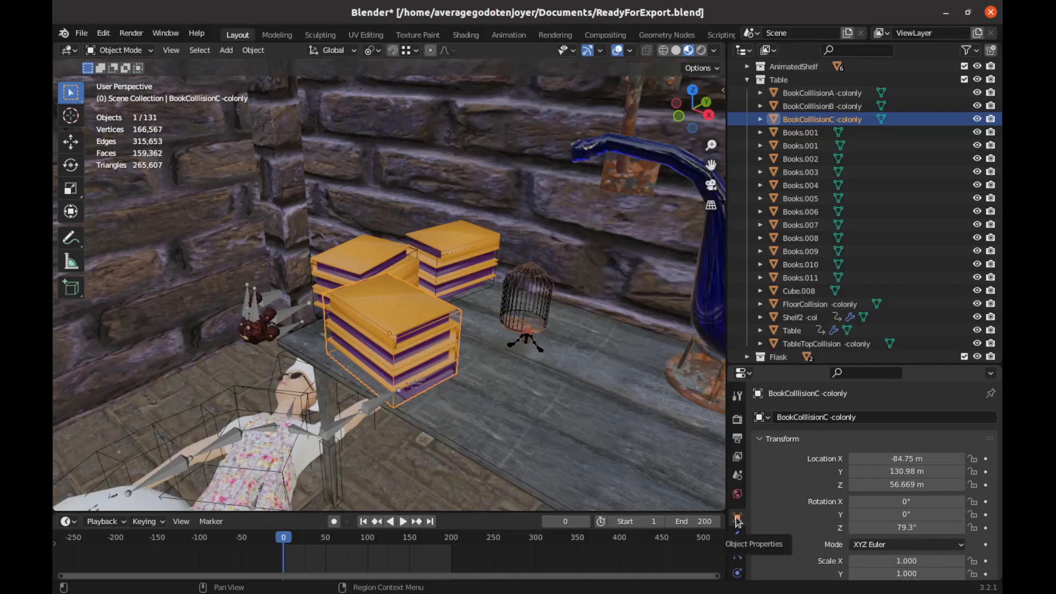
scroll(825, 504, "down", 9)
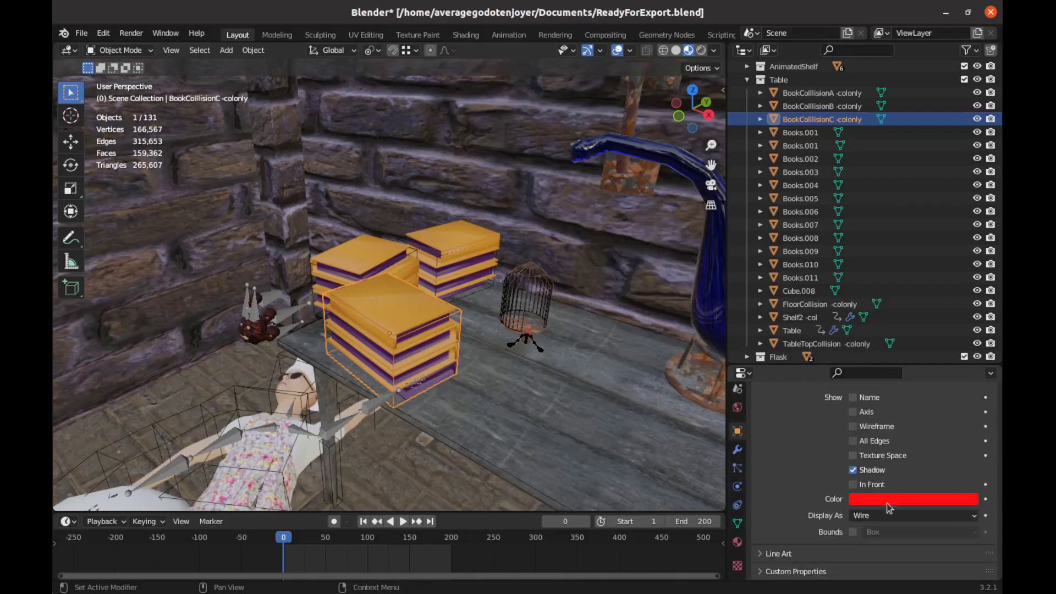
left_click(889, 516)
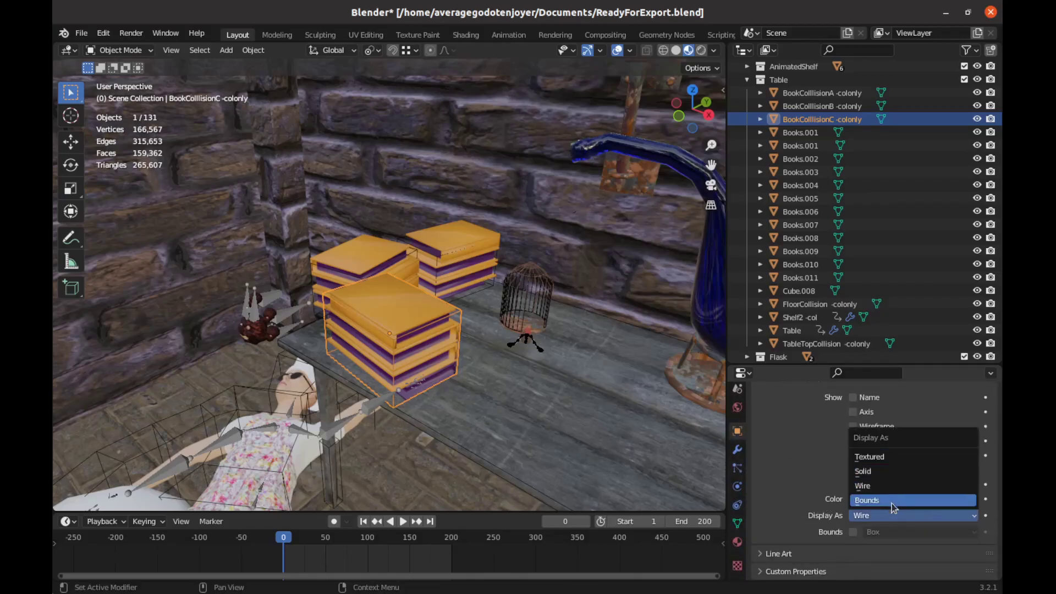
left_click(875, 471)
left_click(931, 517)
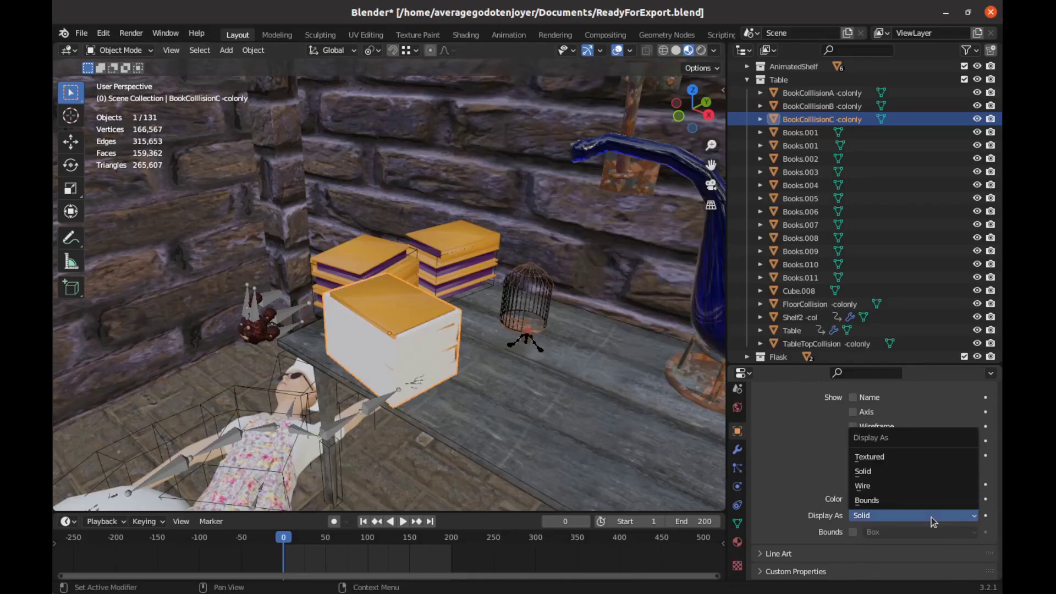
left_click(899, 487)
scroll(485, 380, "down", 1)
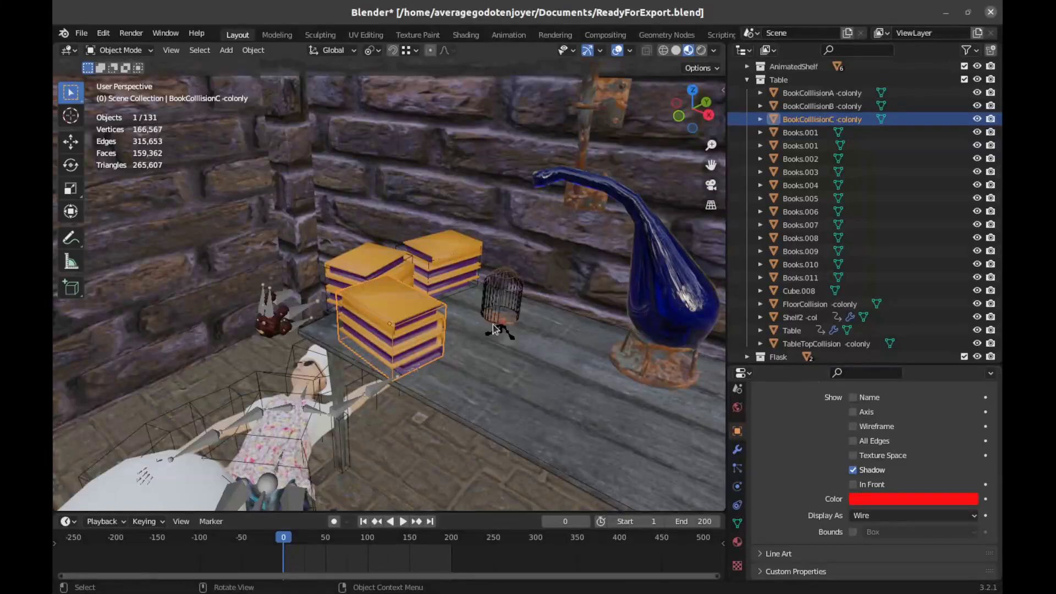
Step: Orbit round to the brick wall, selecting the wall torch and then the shelf pot
scroll(398, 332, "down", 5)
middle_click_drag(397, 332, 176, 238)
left_click(392, 163)
middle_click_drag(391, 231, 428, 318)
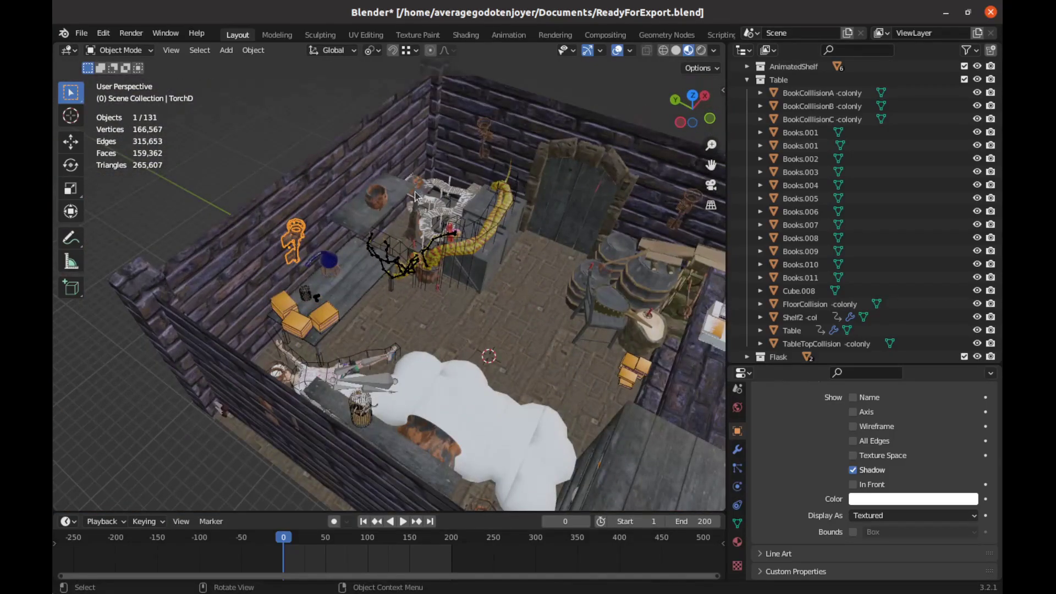
scroll(343, 230, "up", 4)
middle_click_drag(435, 215, 448, 315)
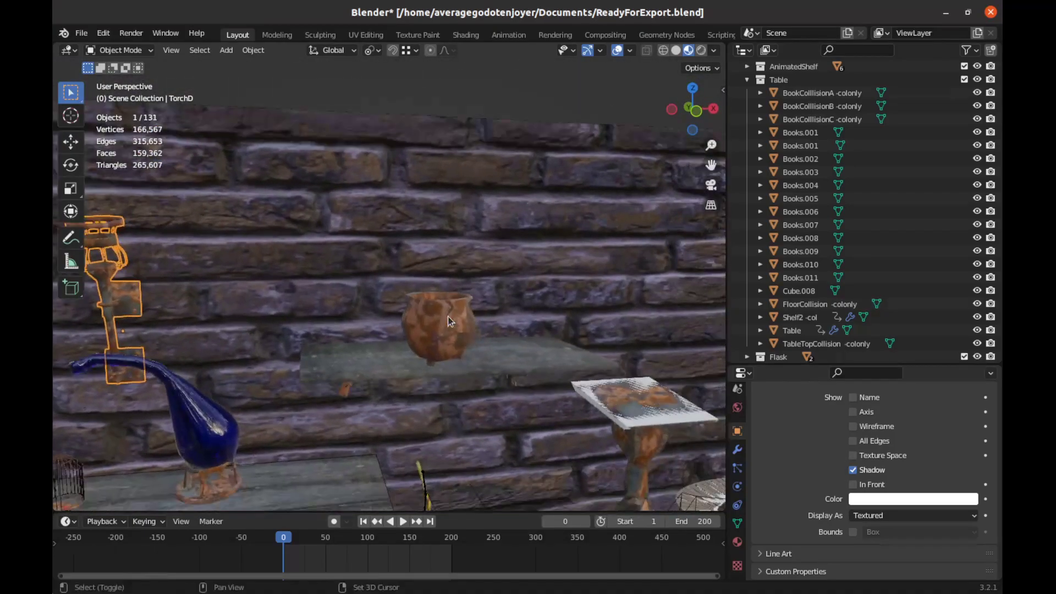
left_click(448, 316)
Step: Expand AnimatedShelf in the outliner and centre the view on the pot
scroll(798, 165, "up", 3)
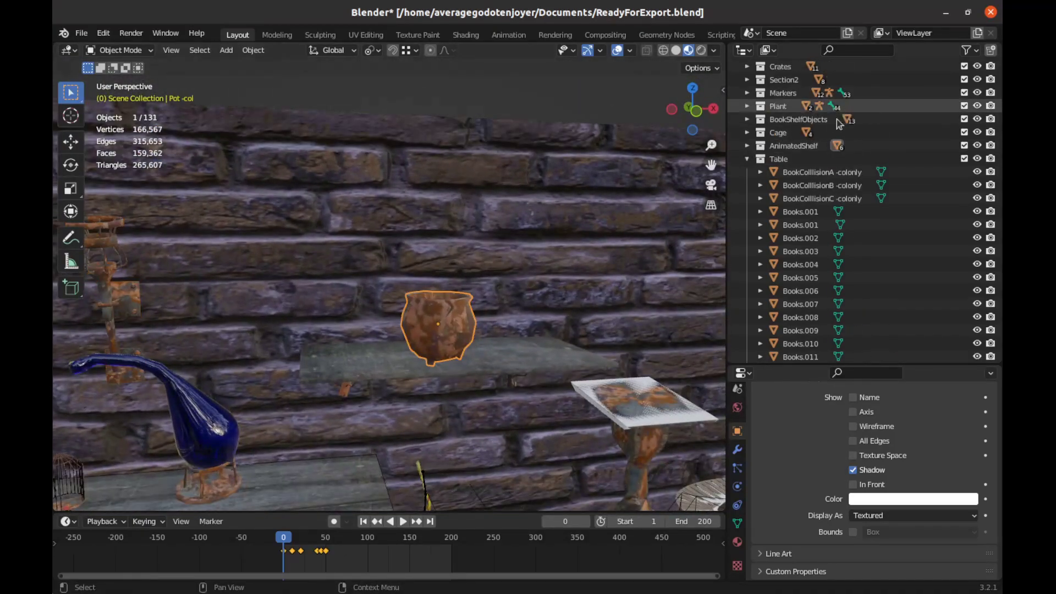
left_click(751, 146)
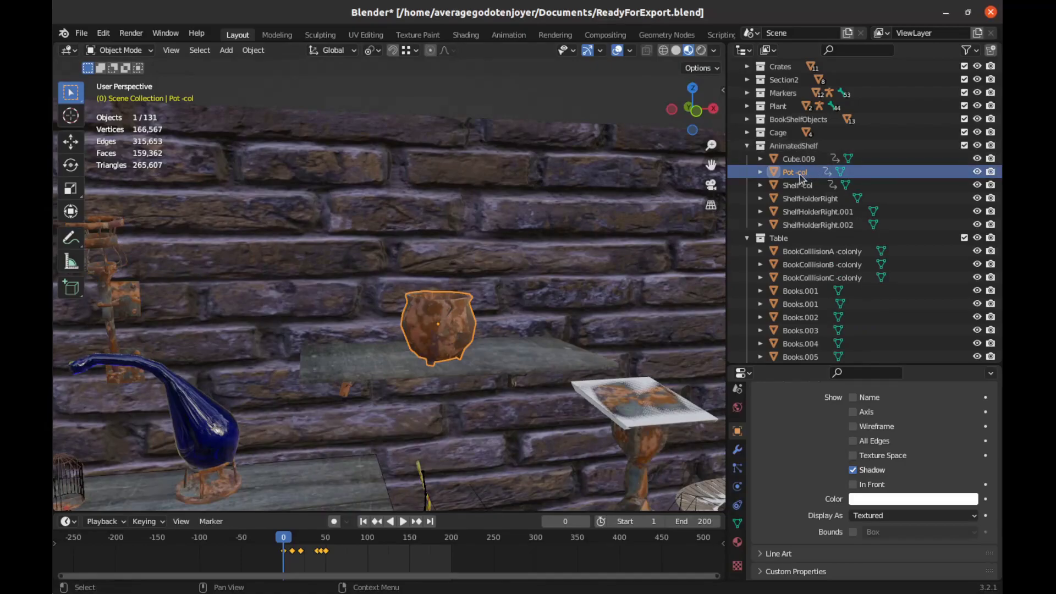
scroll(440, 322, "up", 3)
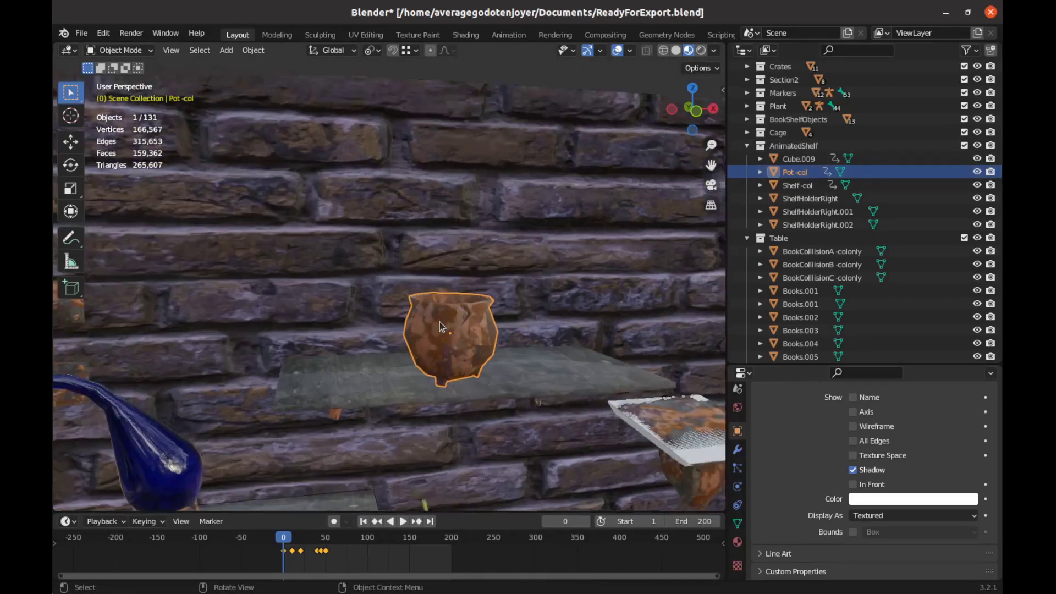
middle_click_drag(477, 296, 485, 261, "shift")
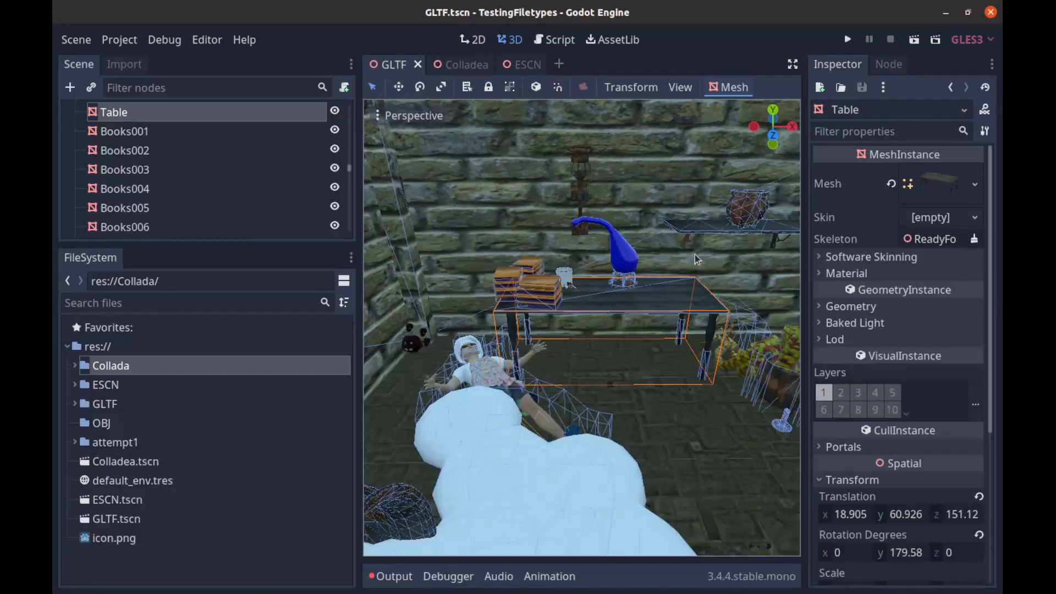
Step: Select the Pot, its static_collision body and shape0 in the GLTF scene
scroll(707, 222, "up", 5)
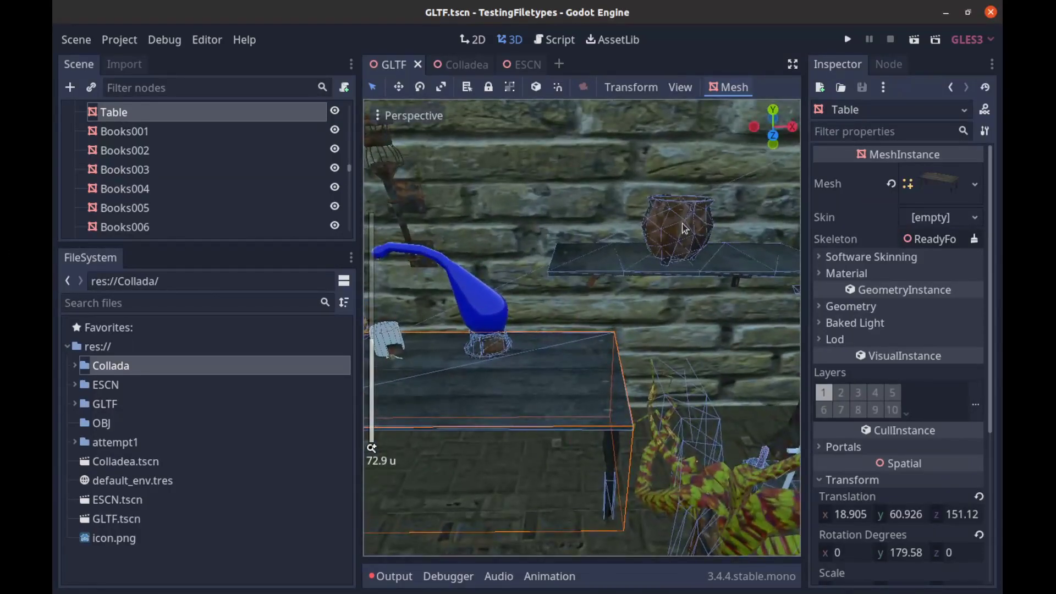
left_click(704, 211)
left_click(145, 132)
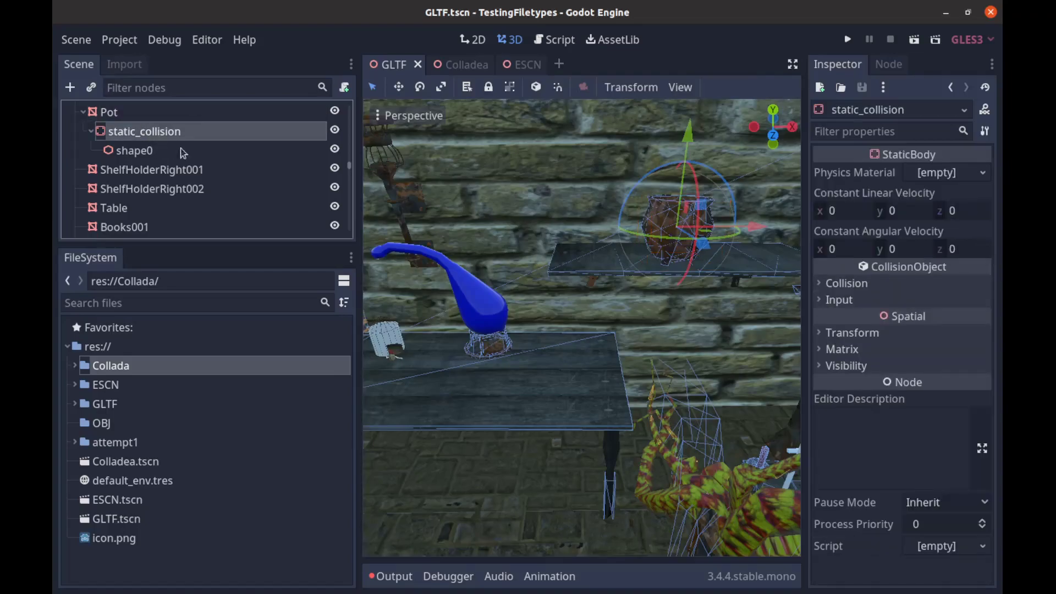
left_click(143, 153)
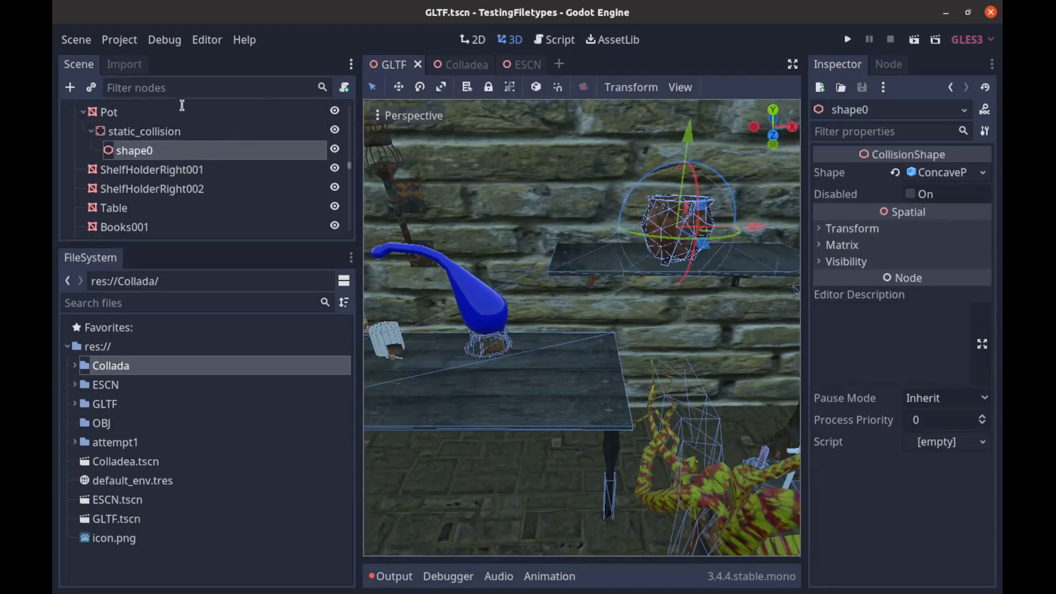
Step: Look through the Colladea and ESCN scenes, settling on Colladea with the pot selected
left_click(460, 65)
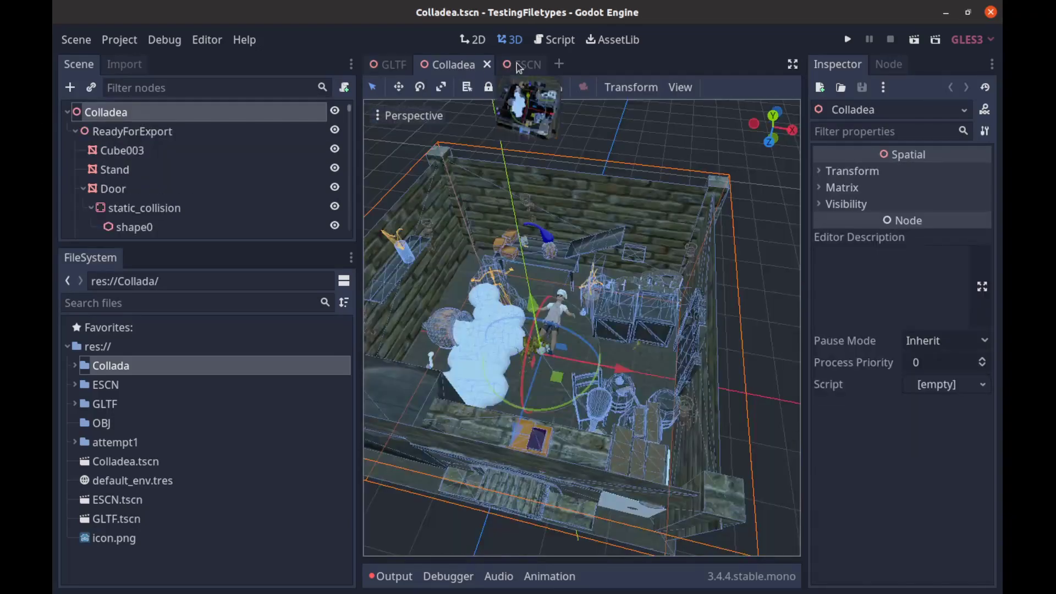
left_click(523, 66)
scroll(632, 264, "up", 8)
middle_click_drag(632, 264, 483, 497, "shift")
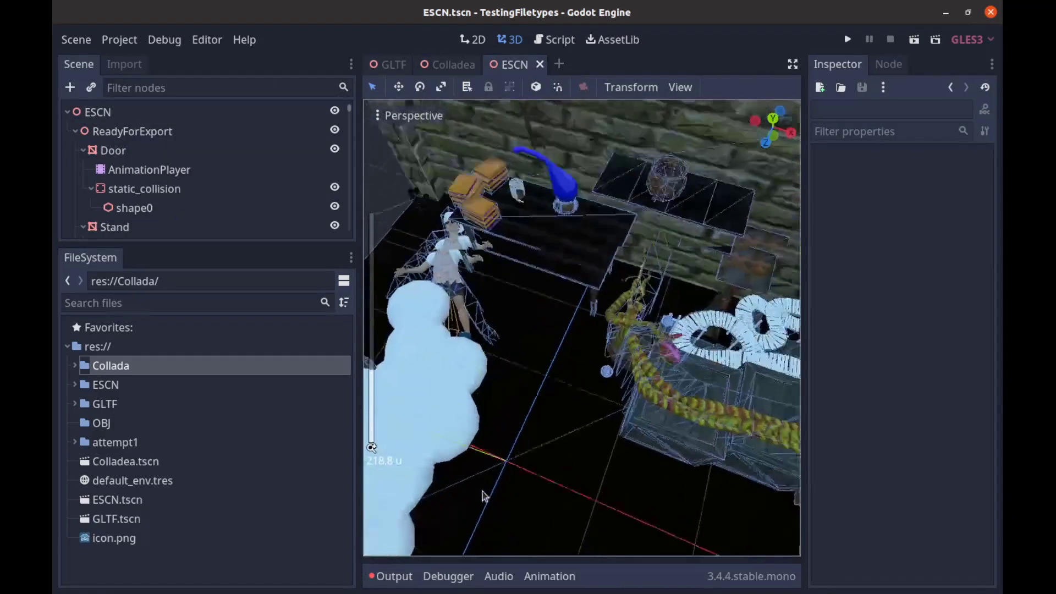
left_click(450, 64)
scroll(681, 310, "up", 5)
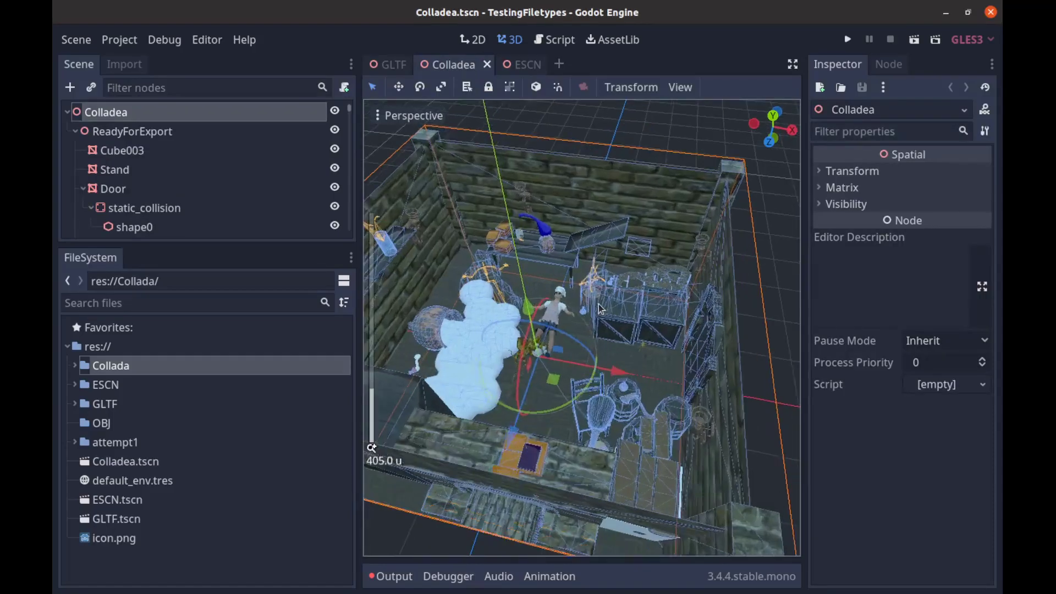
middle_click_drag(680, 305, 630, 303)
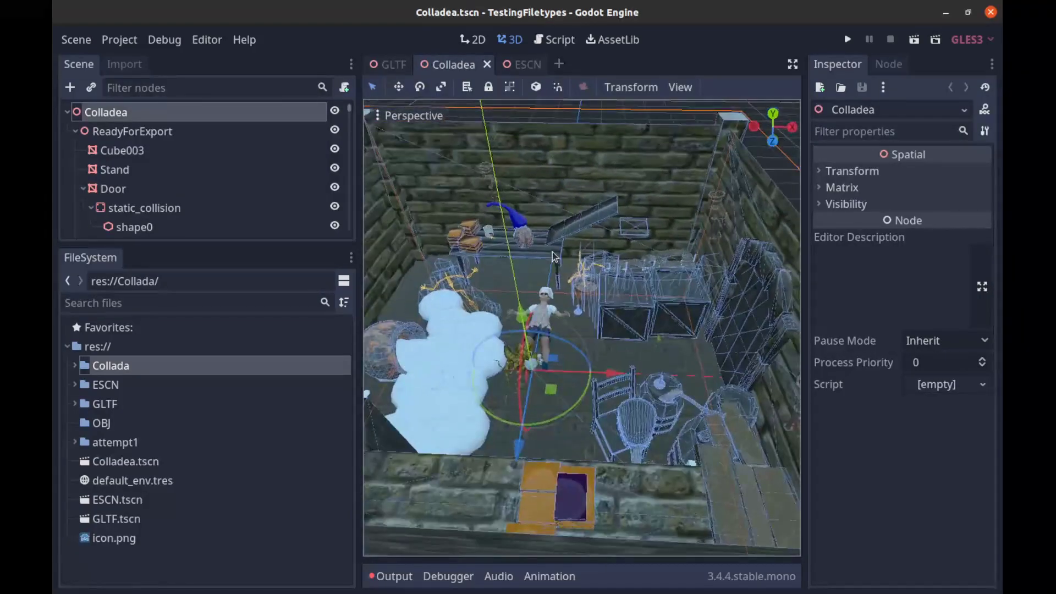
middle_click_drag(552, 252, 597, 276, "shift")
left_click(604, 280)
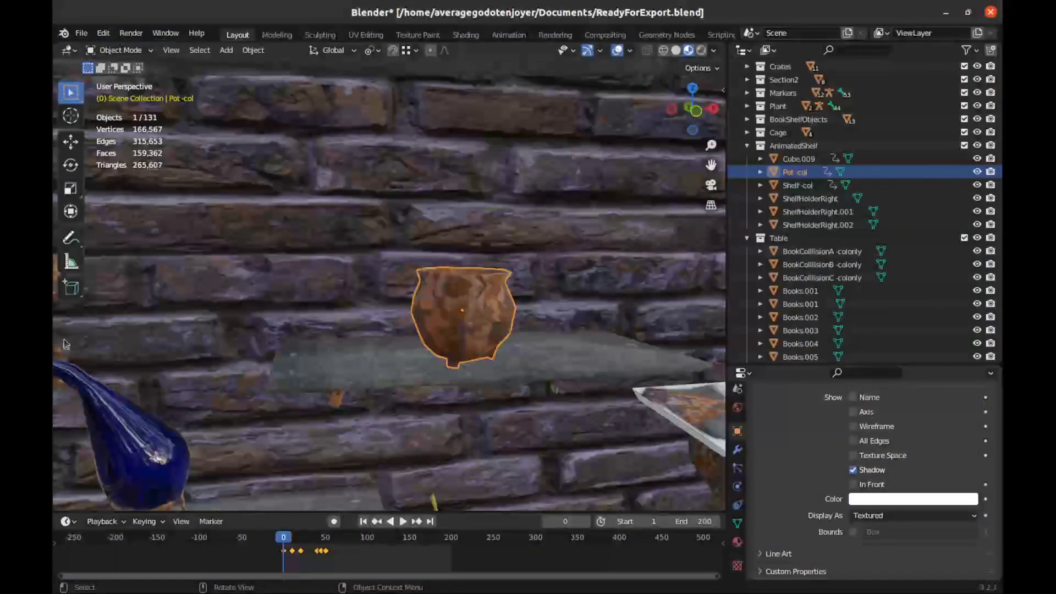
Step: Lift the Bridge -colonly collision shape about 10 m above the stair bridge
middle_click_drag(65, 344, 116, 316)
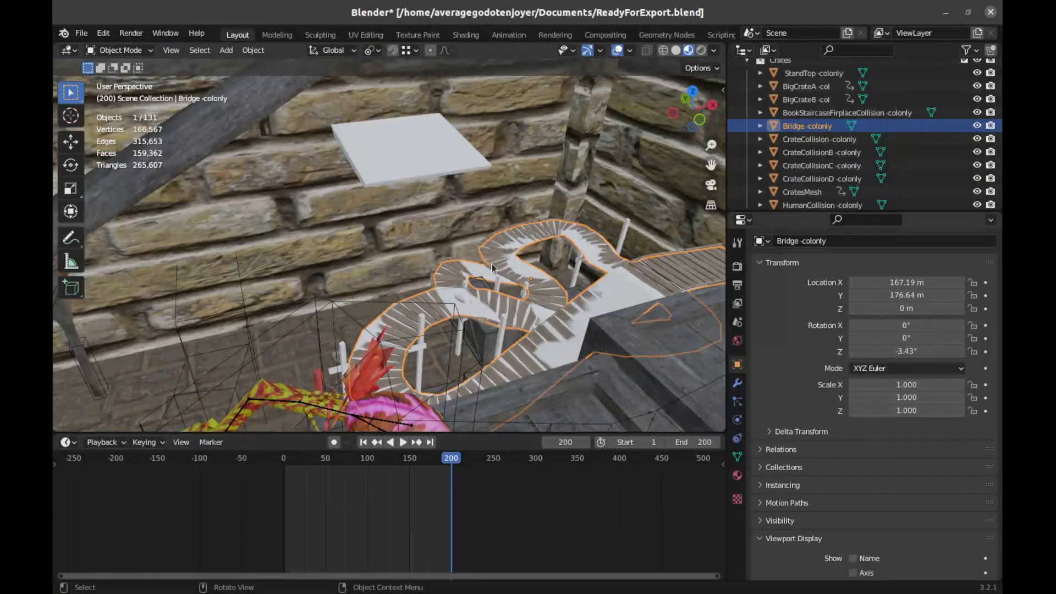
scroll(548, 296, "down", 1)
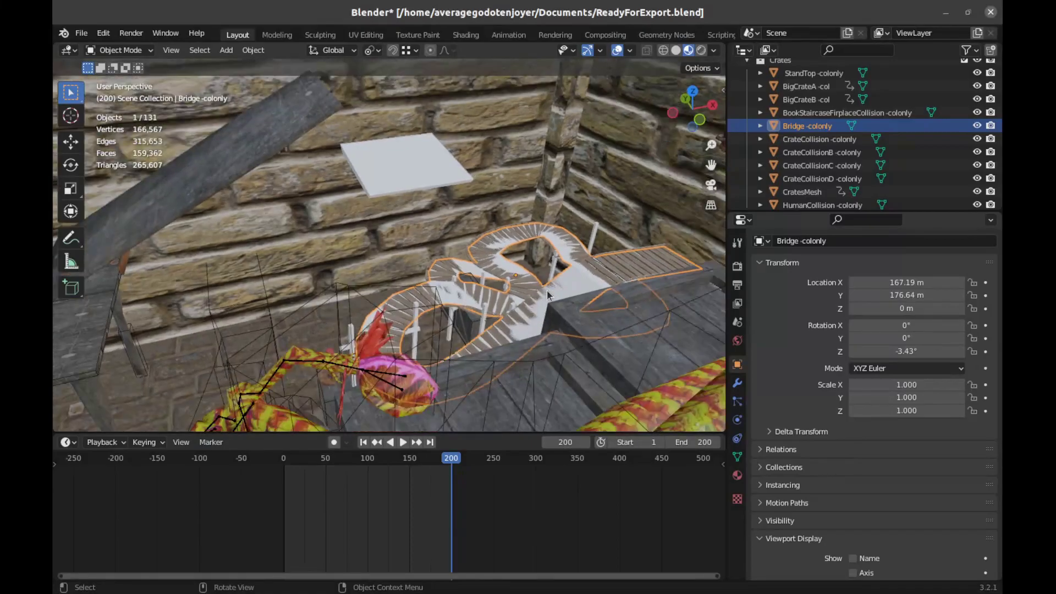
middle_click_drag(548, 273, 541, 266)
key("g")
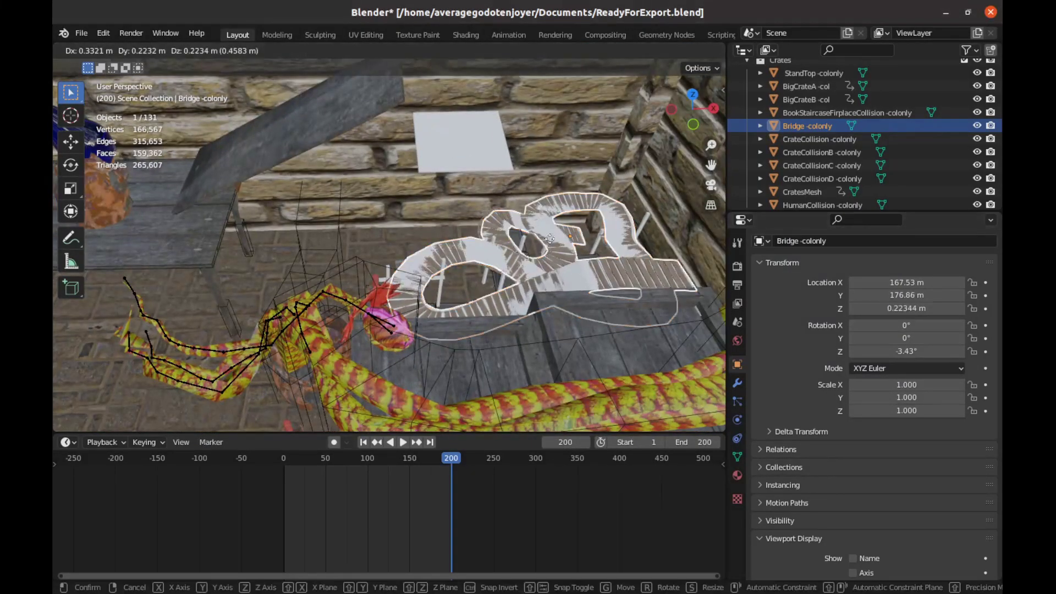
left_click(555, 212)
middle_click_drag(556, 212, 448, 195)
scroll(523, 176, "down", 2)
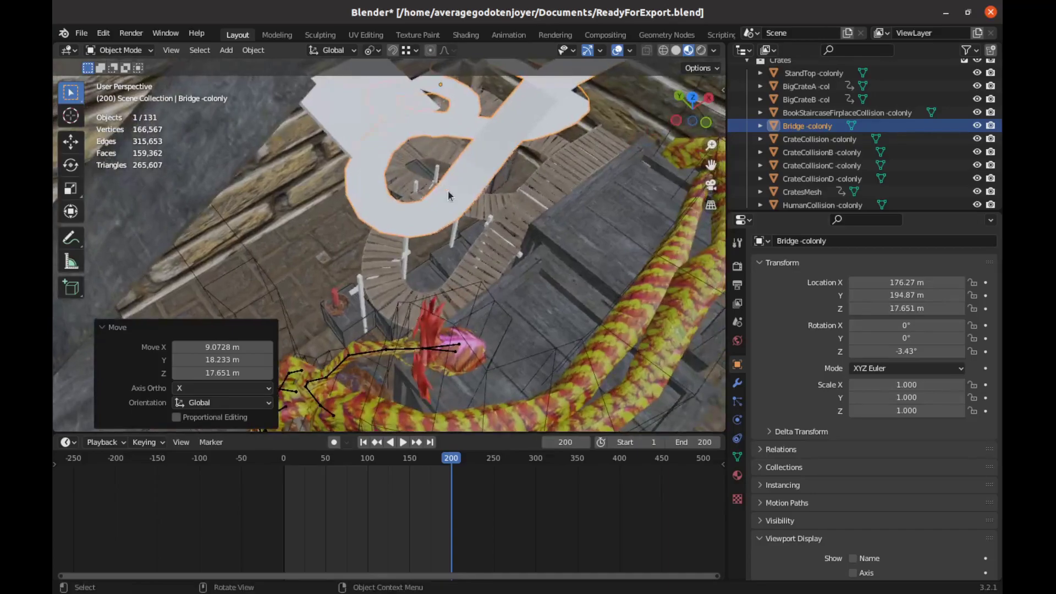
left_click(533, 185)
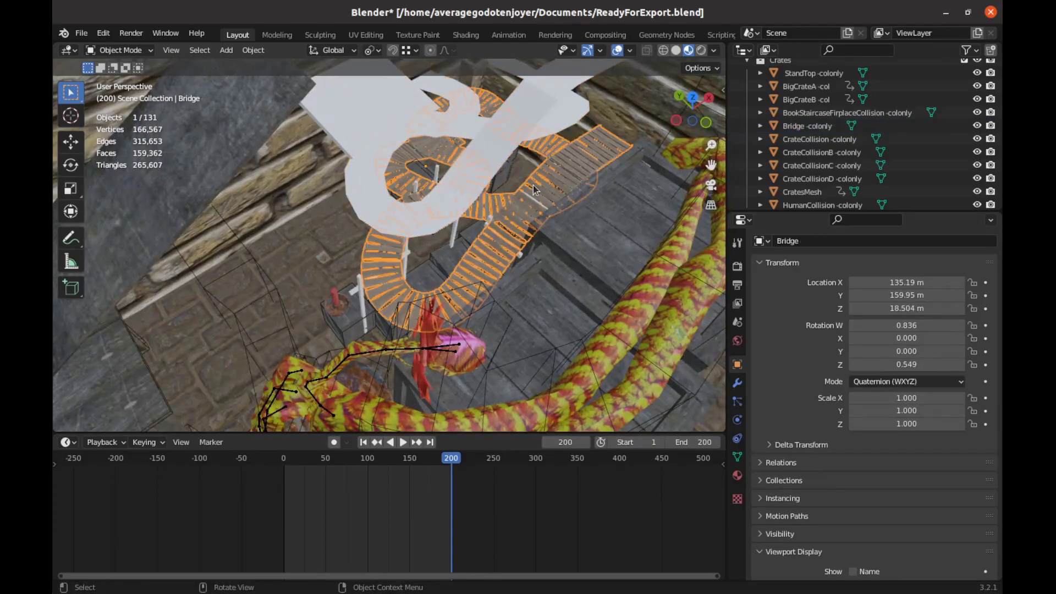
left_click(548, 156, "ctrl")
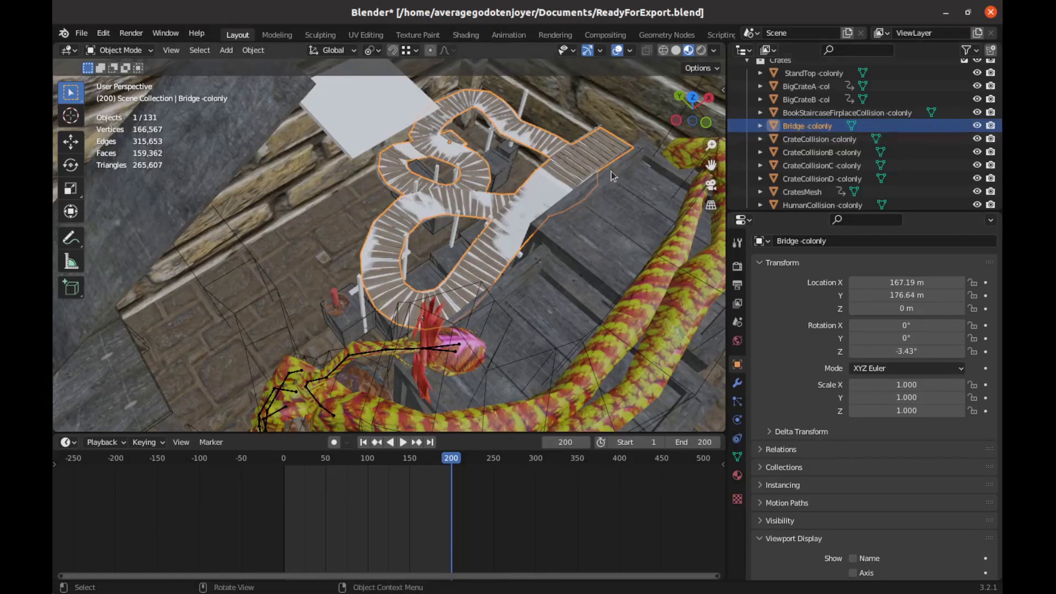
key("g")
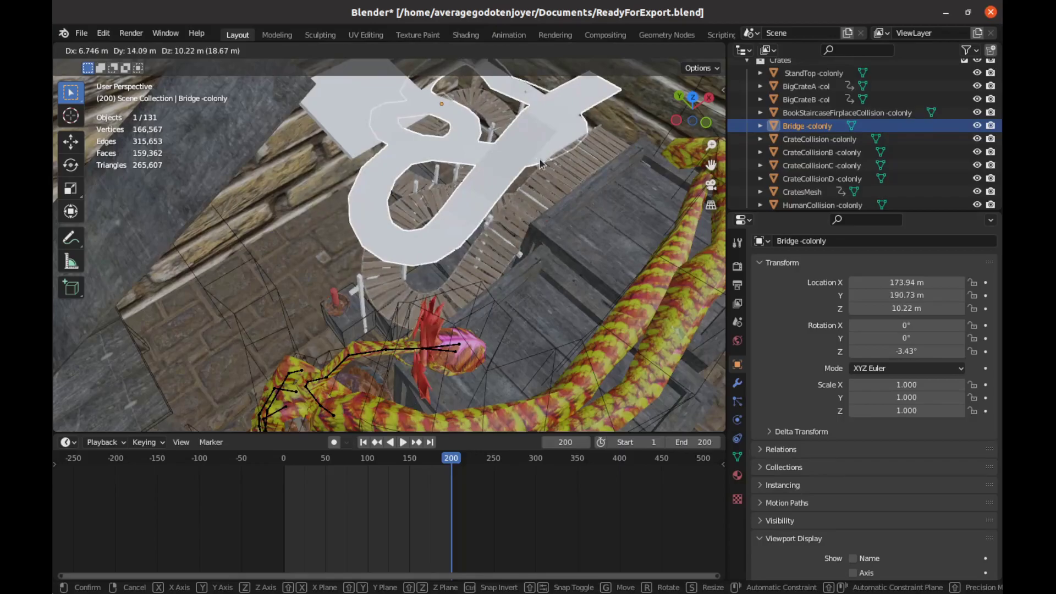
left_click(555, 164)
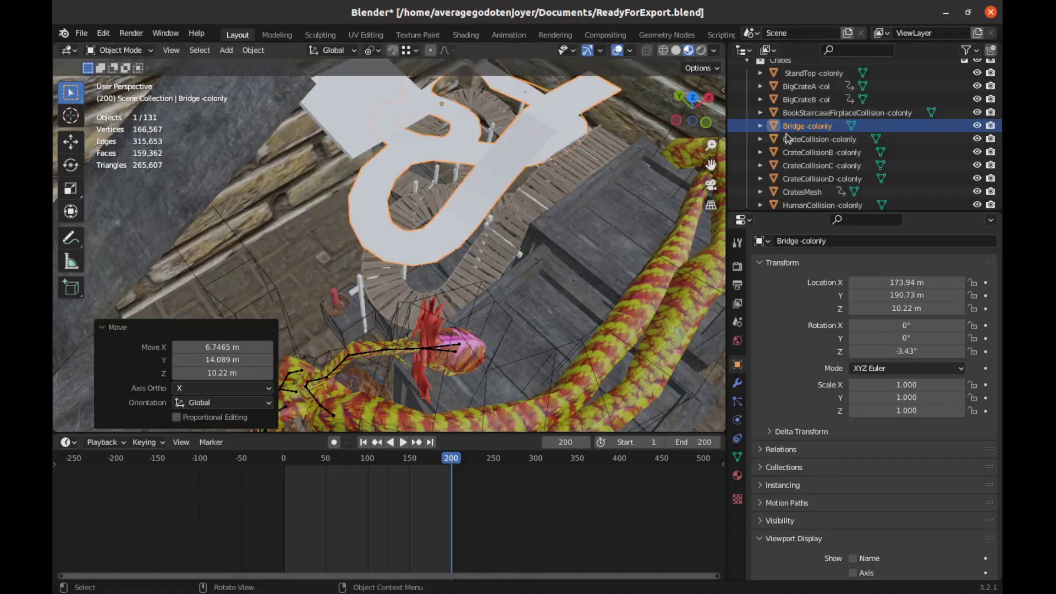
Step: Select the Bridge mesh and expand the Bridge collection in the Outliner
left_click(531, 192)
scroll(819, 143, "up", 10)
scroll(817, 141, "up", 5)
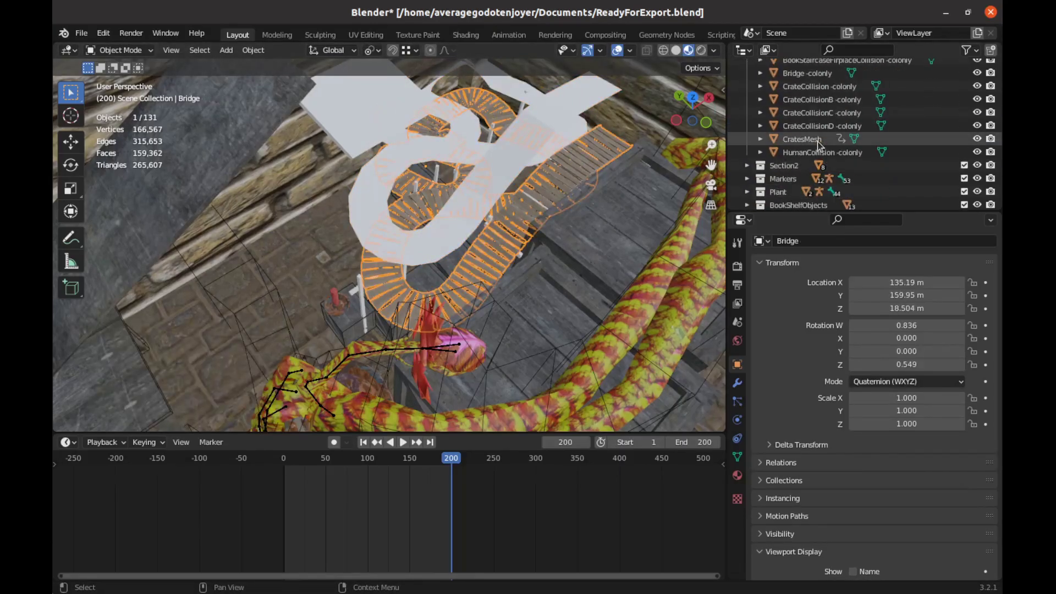
scroll(818, 141, "down", 10)
scroll(818, 141, "down", 6)
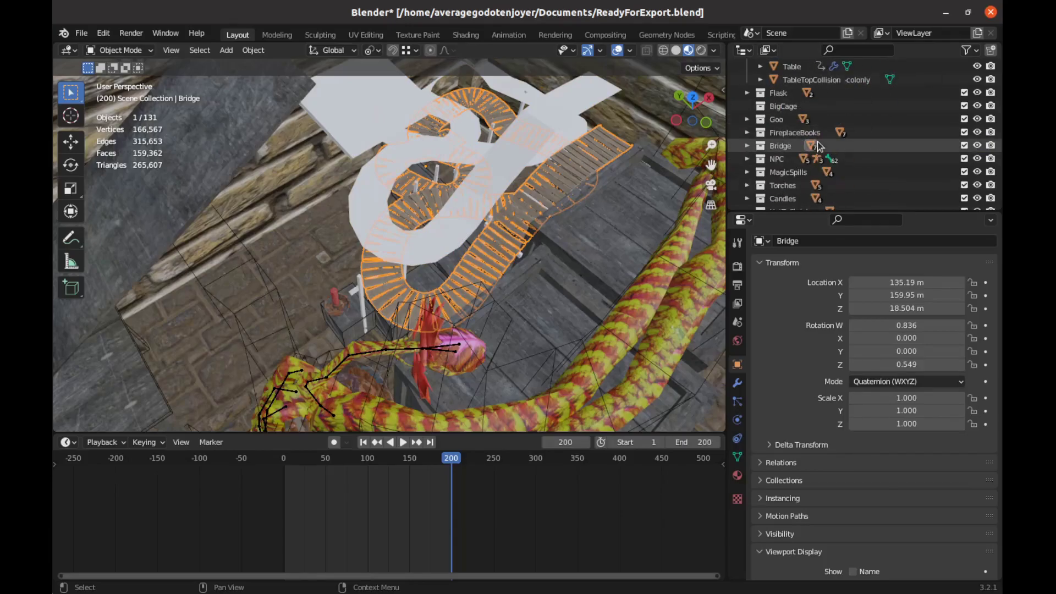
left_click(746, 133)
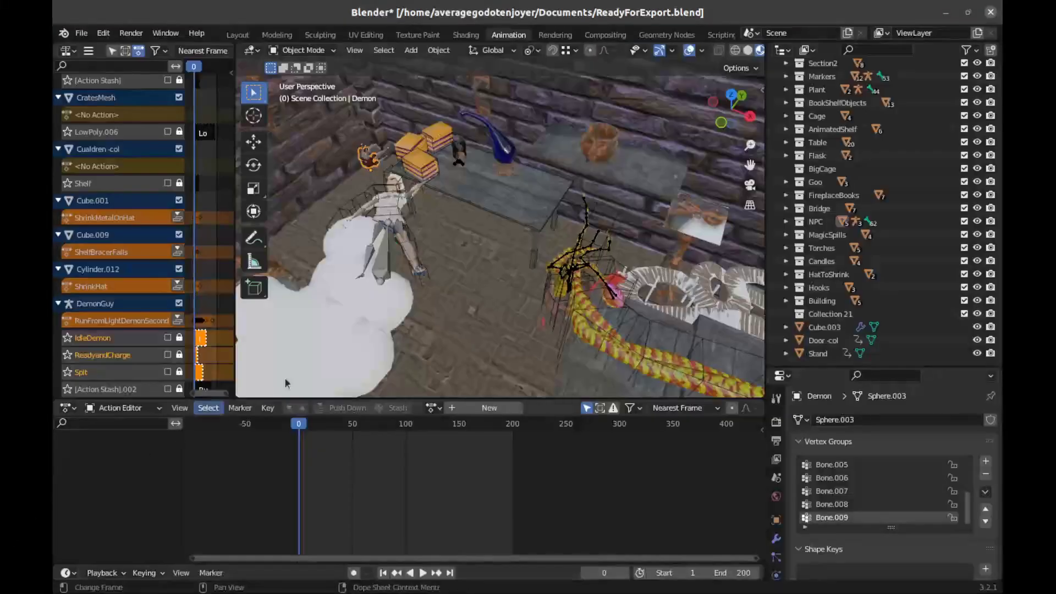
Step: Play the pot's BluePotFall animation, then stop and rewind to frame 0
middle_click_drag(285, 378, 483, 272)
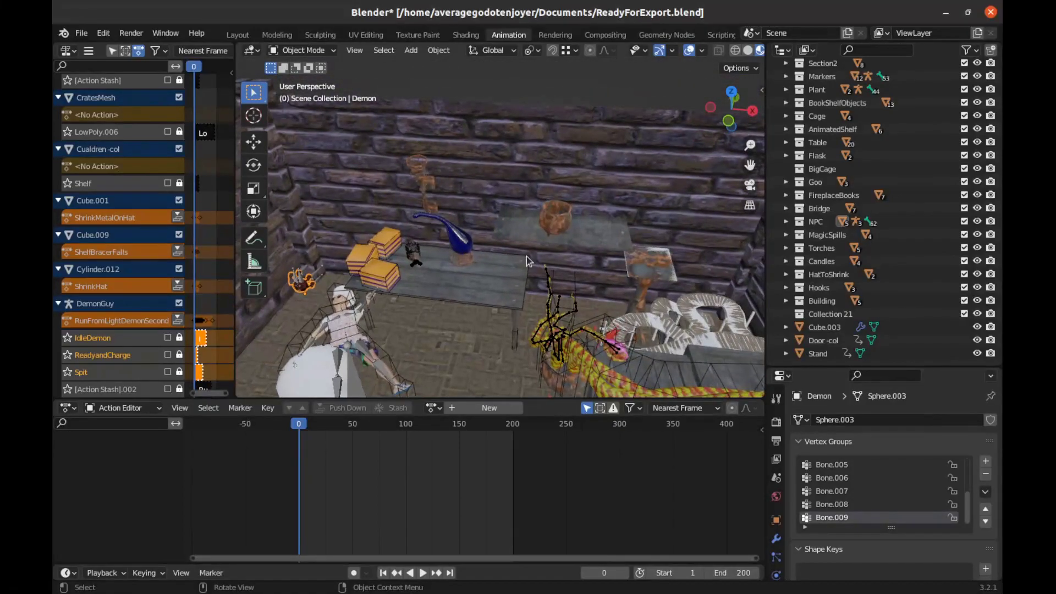
left_click(557, 217)
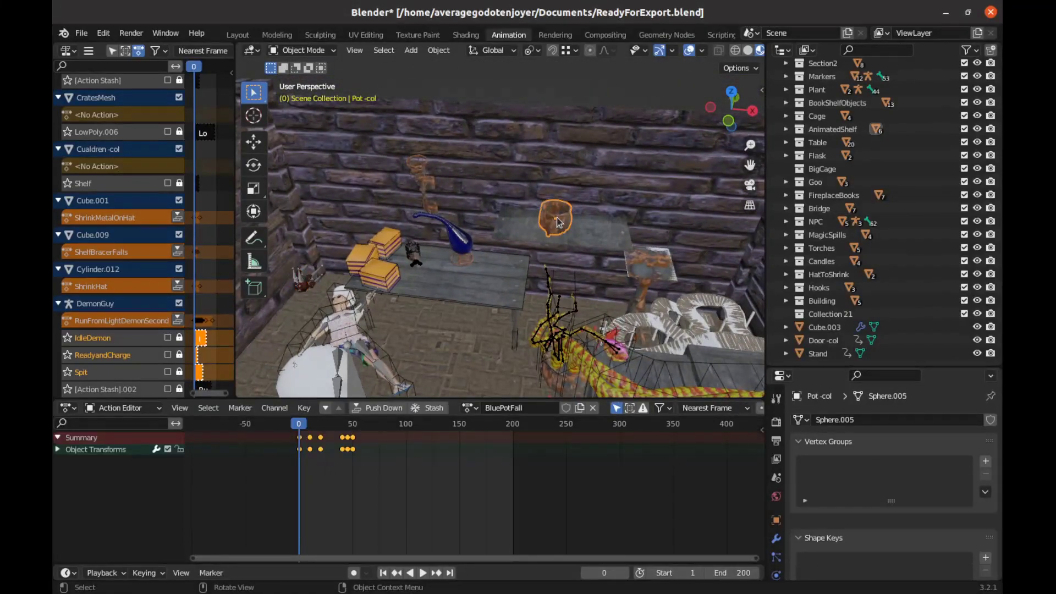
middle_click_drag(443, 319, 511, 176)
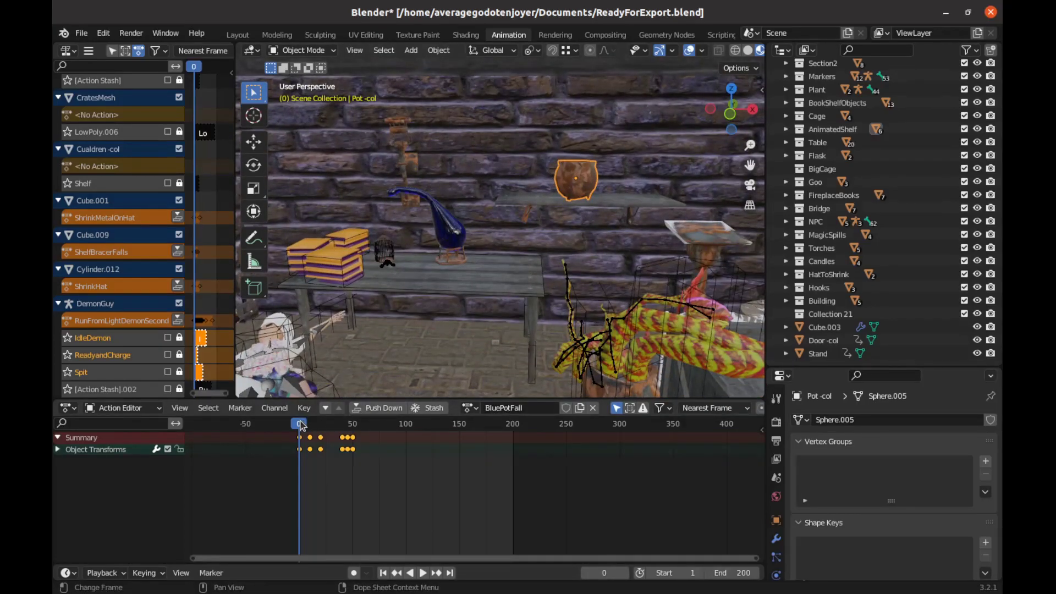
key("space")
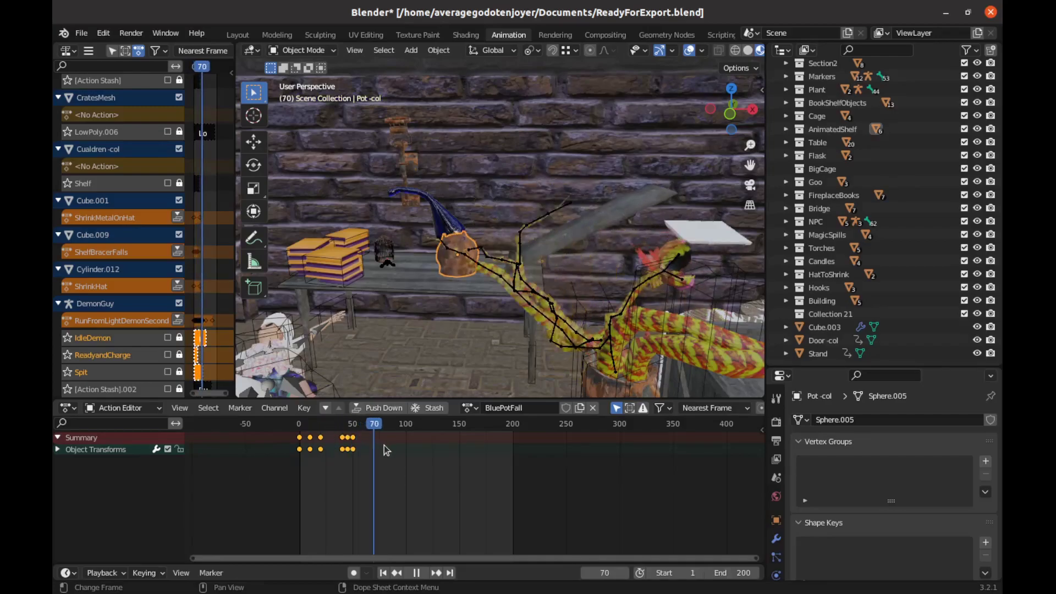
key("space")
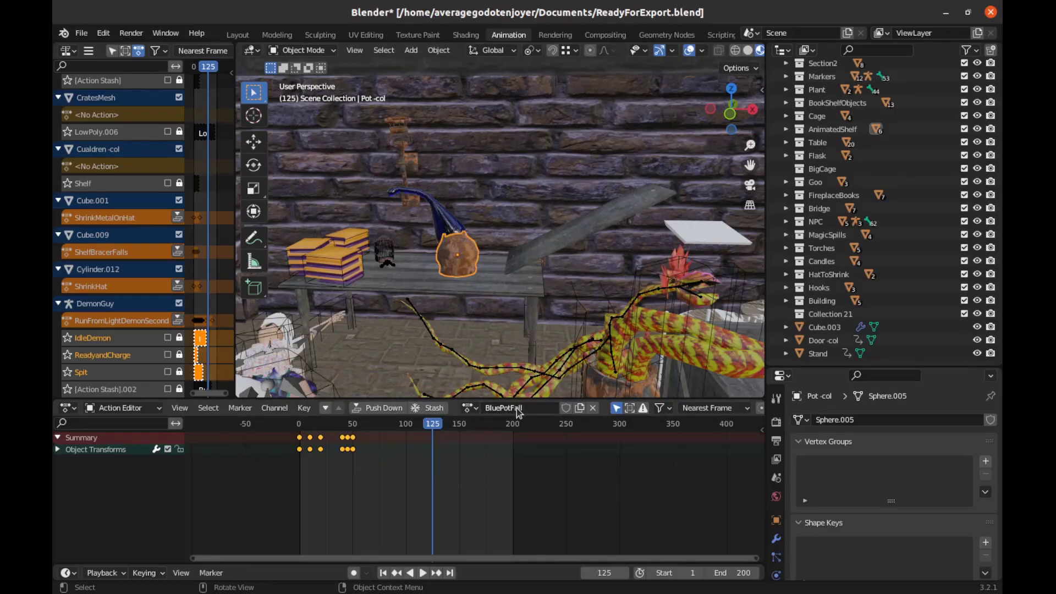
left_click_drag(432, 427, 255, 429)
Step: Preview the shelf's ShelfActualTilting and the bracer's ShelfBracerFalls animations
left_click(510, 196)
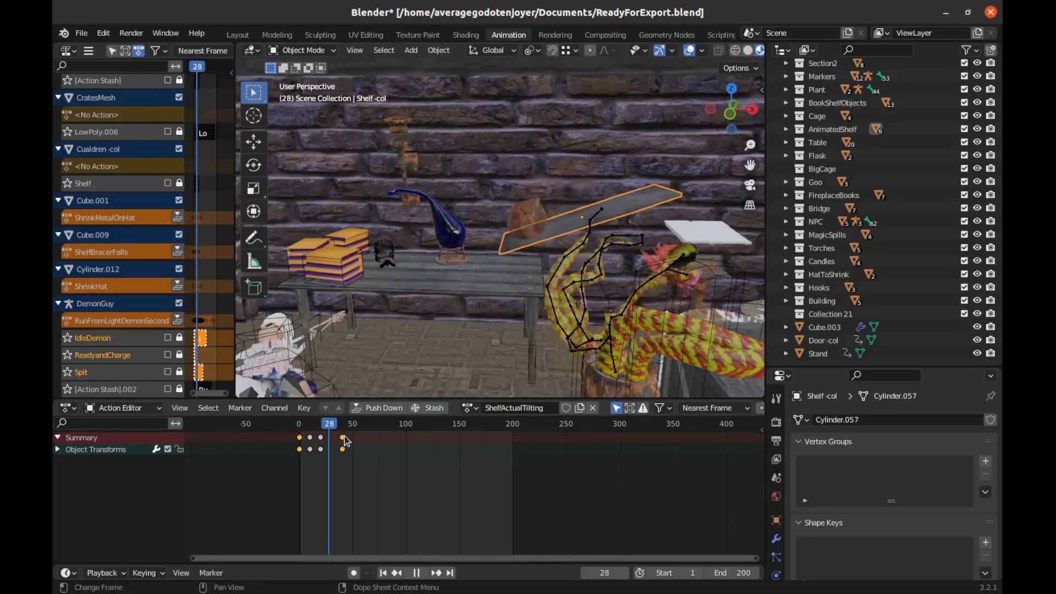
key("Escape")
left_click(527, 209)
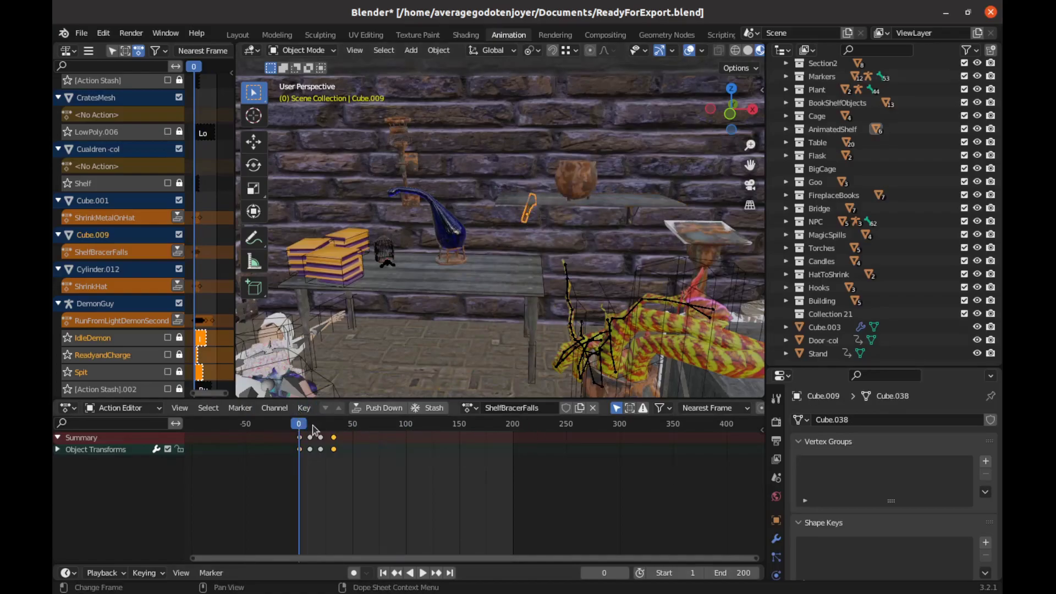
key("space")
Step: Reselect the shelf plank and pot, then select the Plant armature to show PlantMove
middle_click_drag(682, 230, 520, 237)
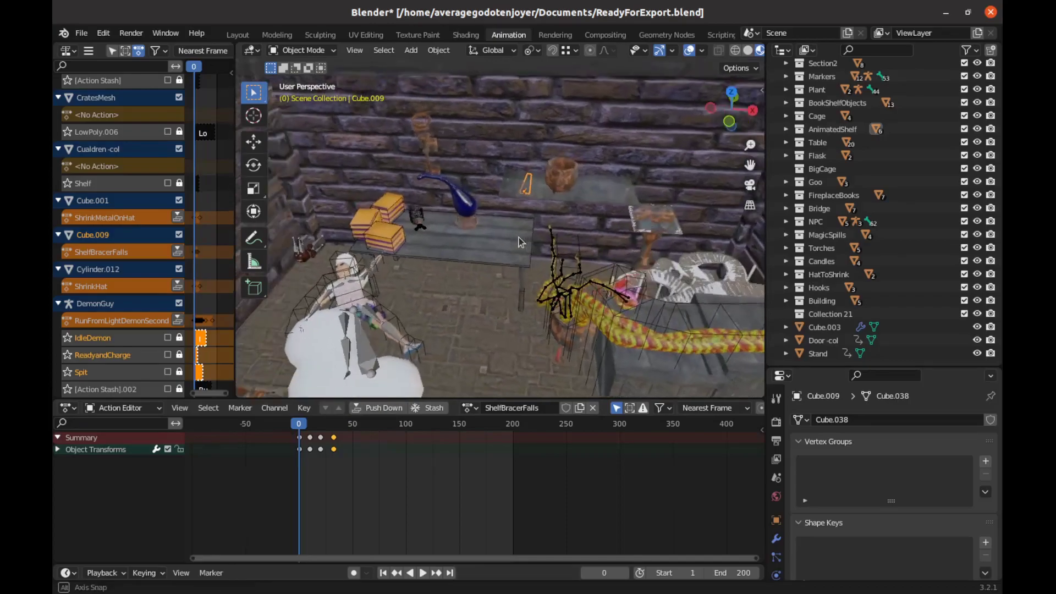
scroll(546, 223, "up", 5)
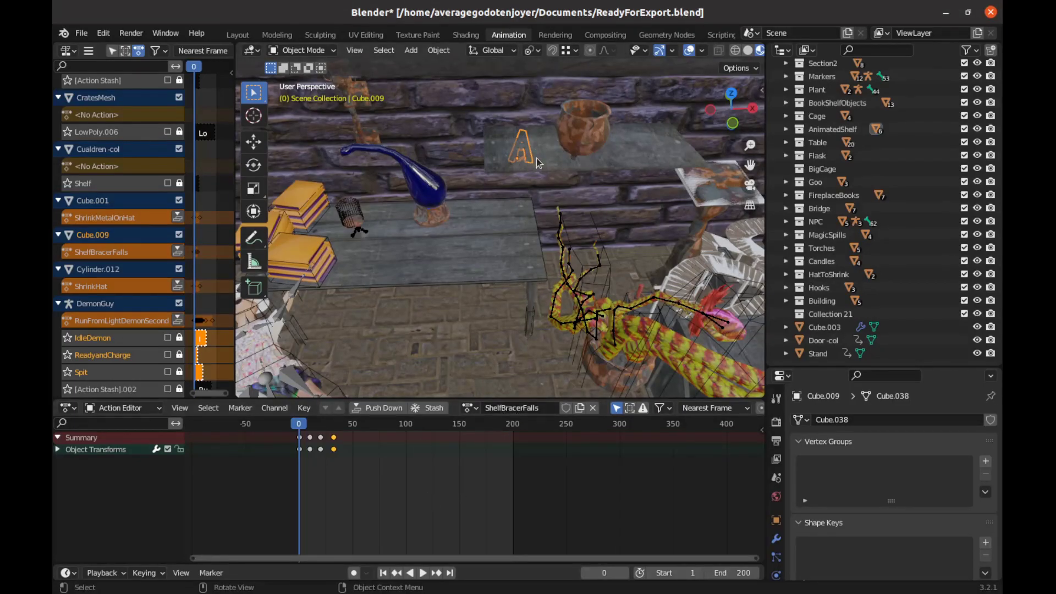
left_click(538, 162)
left_click(578, 140)
middle_click_drag(578, 146, 516, 296)
middle_click_drag(447, 274, 471, 304)
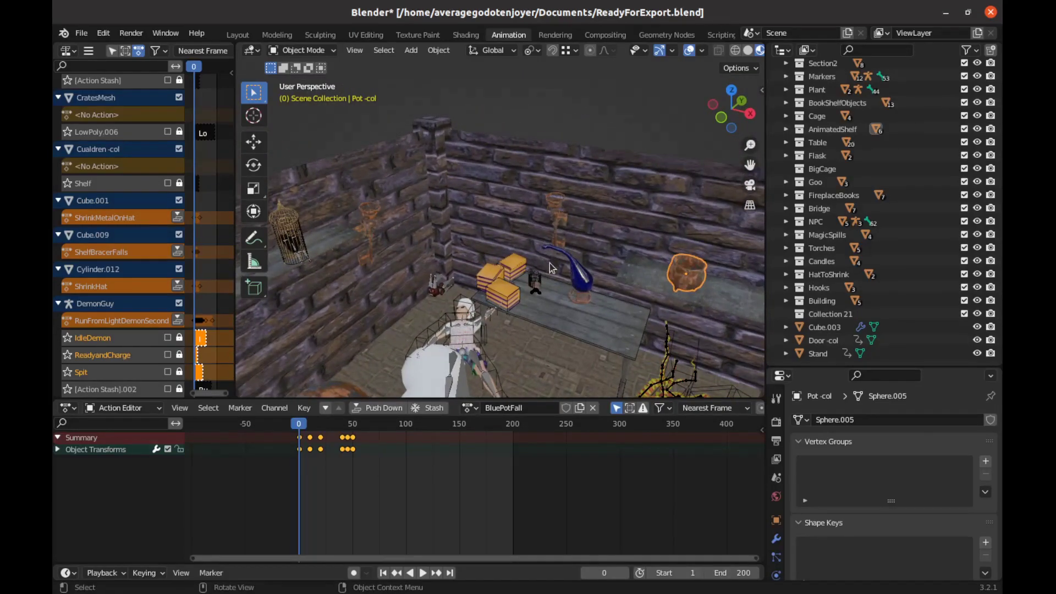
middle_click_drag(552, 268, 507, 378)
left_click(491, 251)
Step: Switch the Plant armature to PlantTalk, play it, and rewind to frame 0
left_click(477, 408)
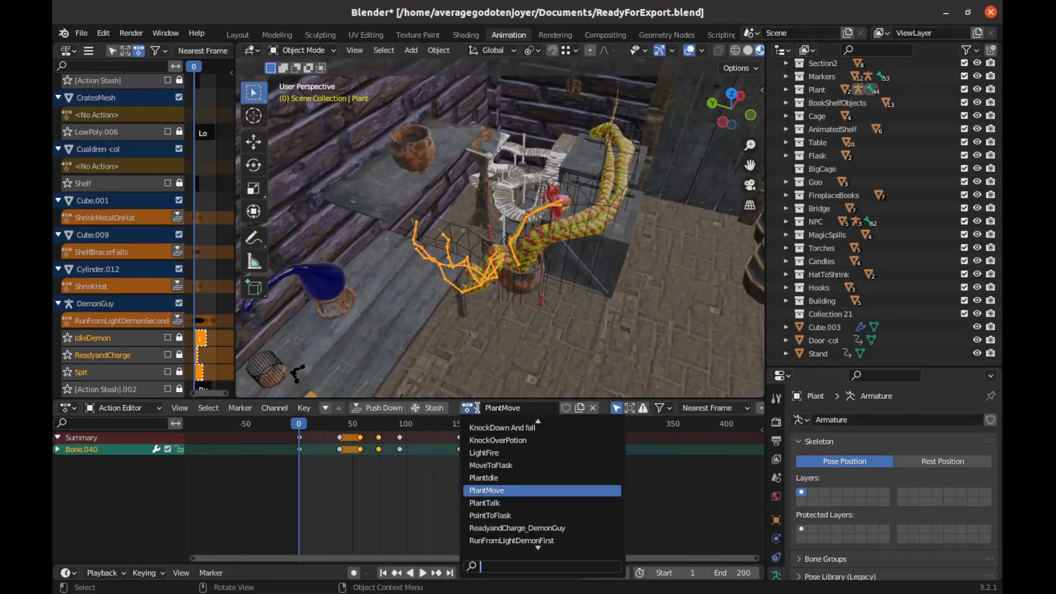
left_click(471, 503)
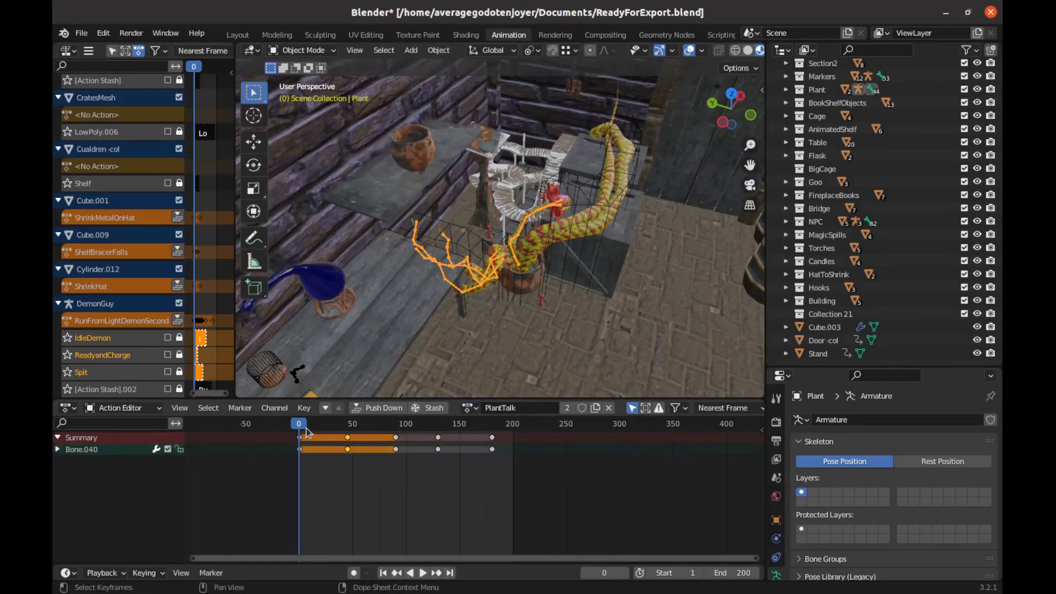
key("space")
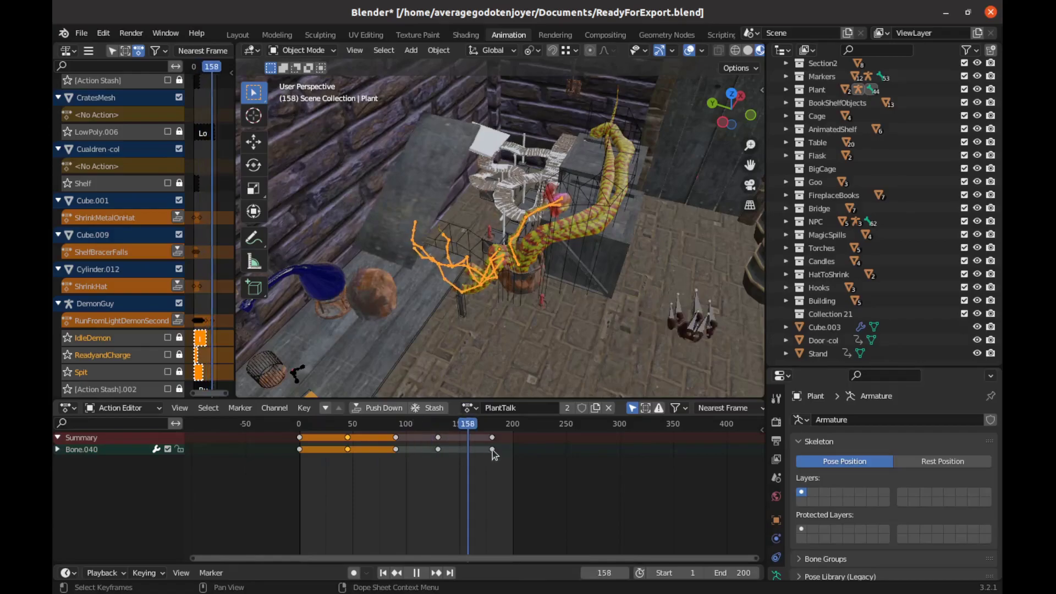
left_click_drag(327, 425, 283, 447)
Step: Switch the Plant back to PlantMove, play it, then stop playback
left_click(466, 410)
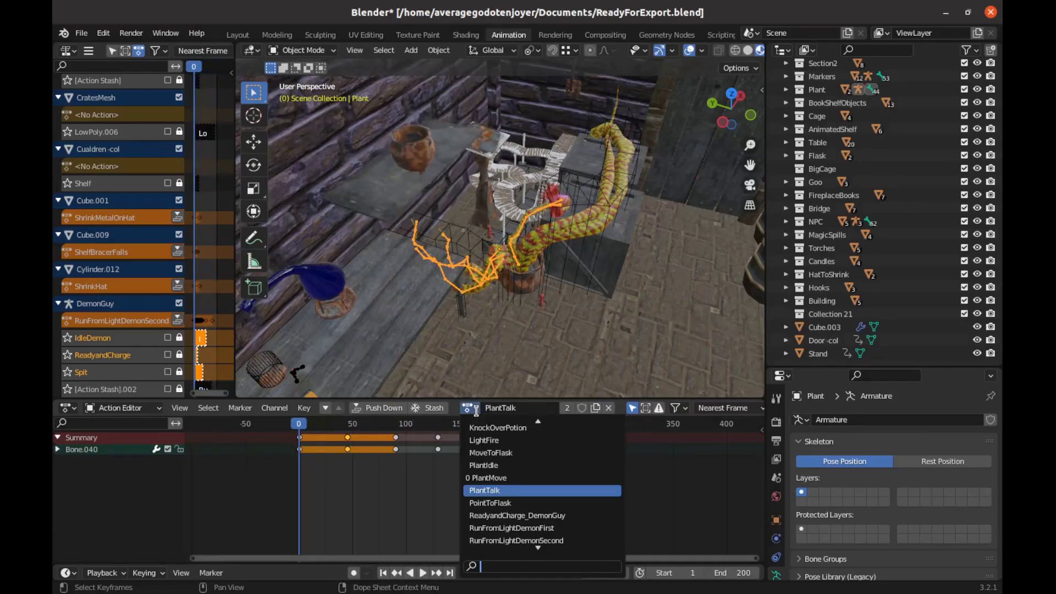
left_click(501, 478)
key("space")
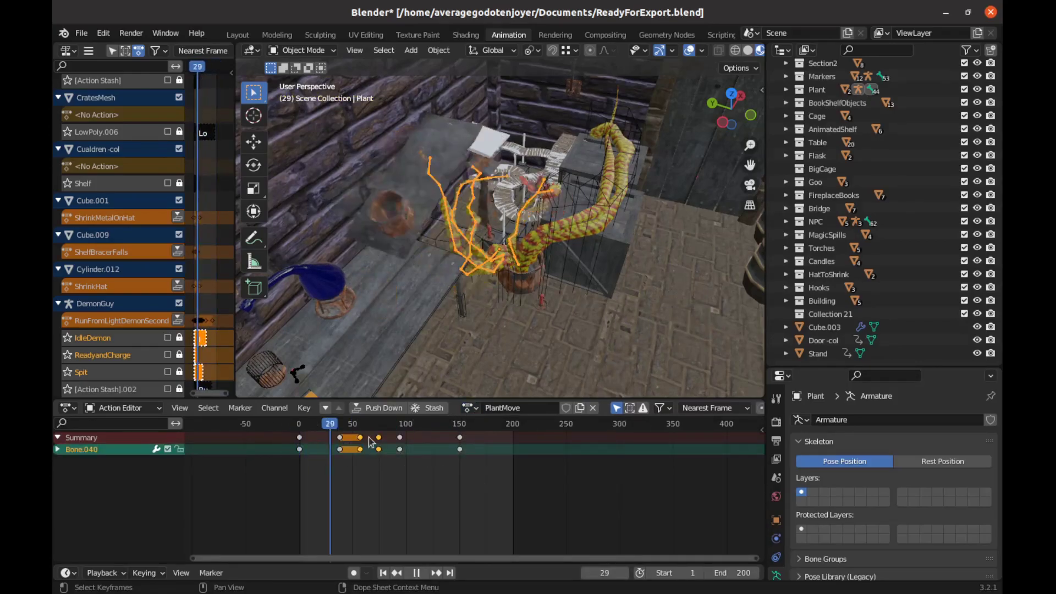
key("Escape")
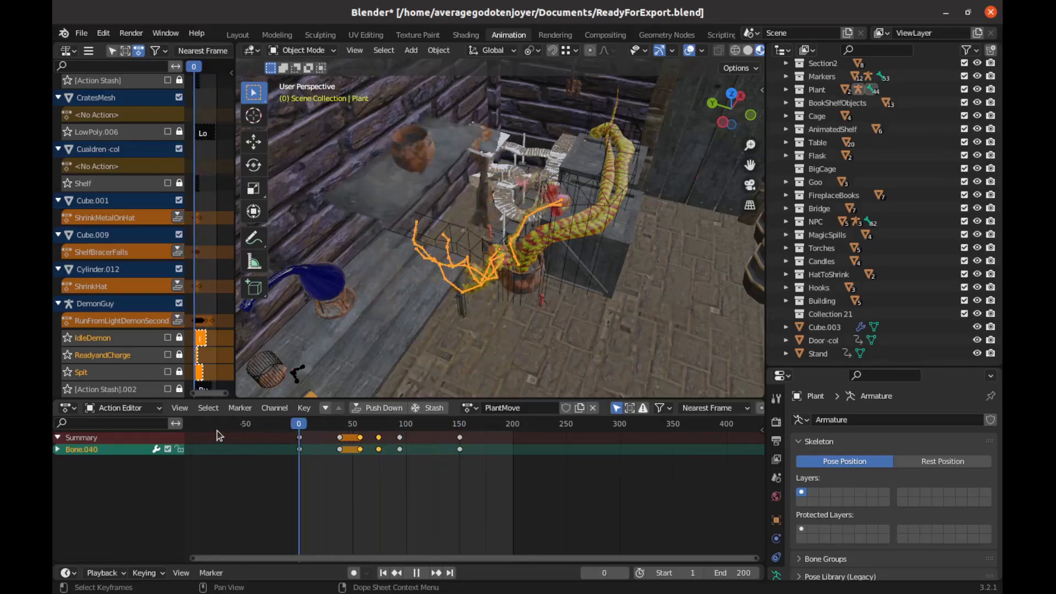
middle_click_drag(540, 322, 516, 293)
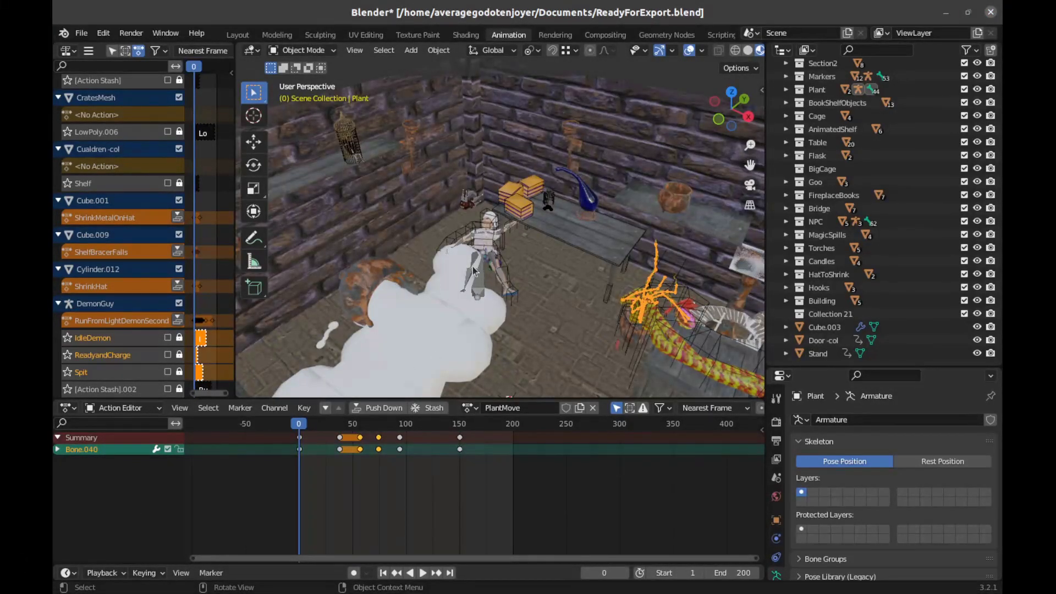
Step: Bring up the Godot editor and look around the imported GLTF room
left_click(946, 13)
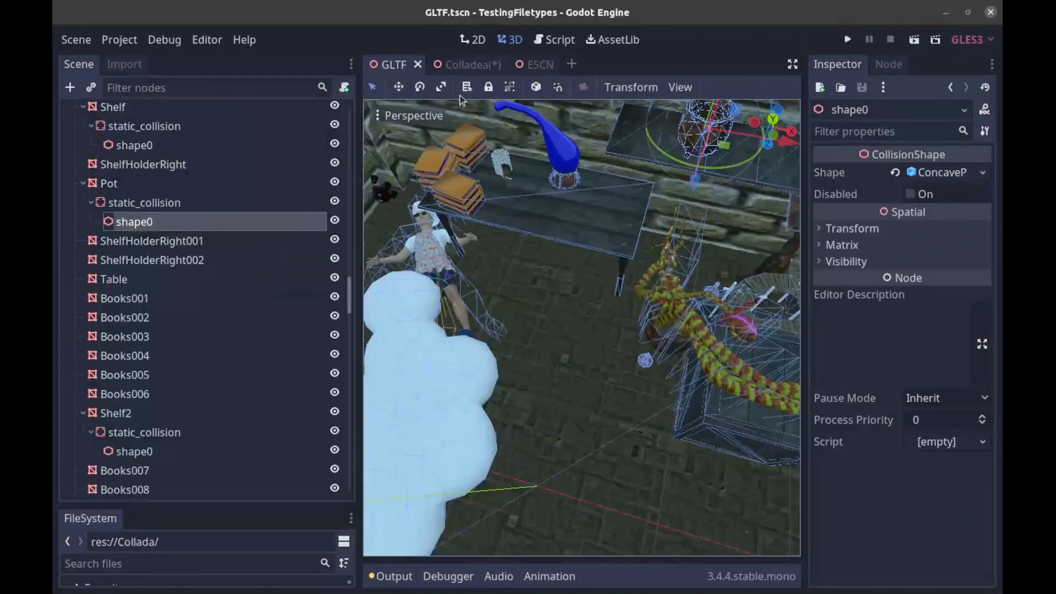
scroll(537, 337, "down", 3)
scroll(612, 355, "up", 2)
middle_click_drag(633, 364, 573, 352, "shift")
scroll(555, 361, "up", 5)
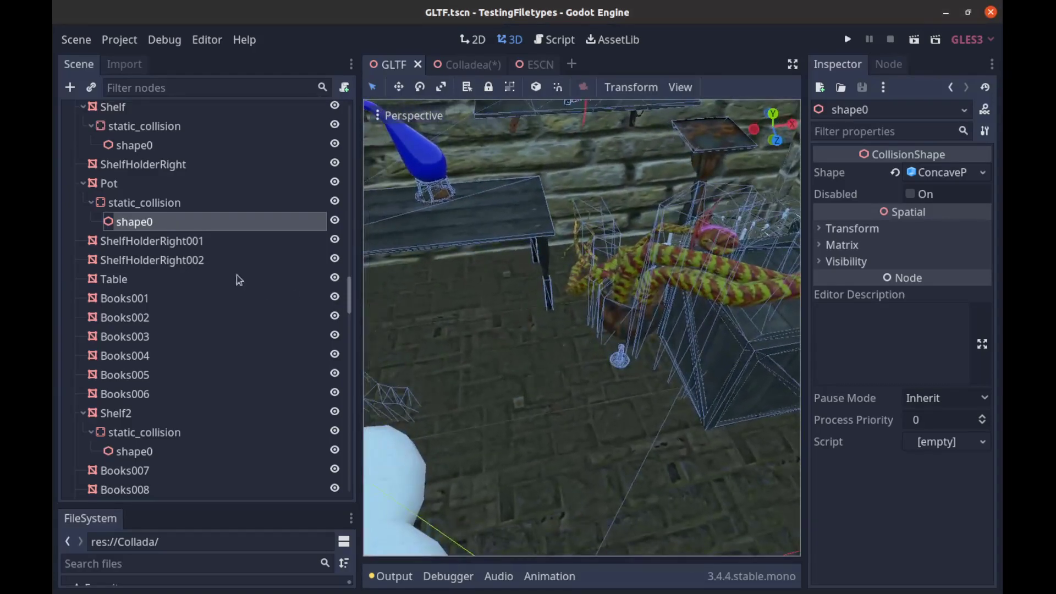
scroll(137, 214, "down", 3)
scroll(138, 215, "up", 12)
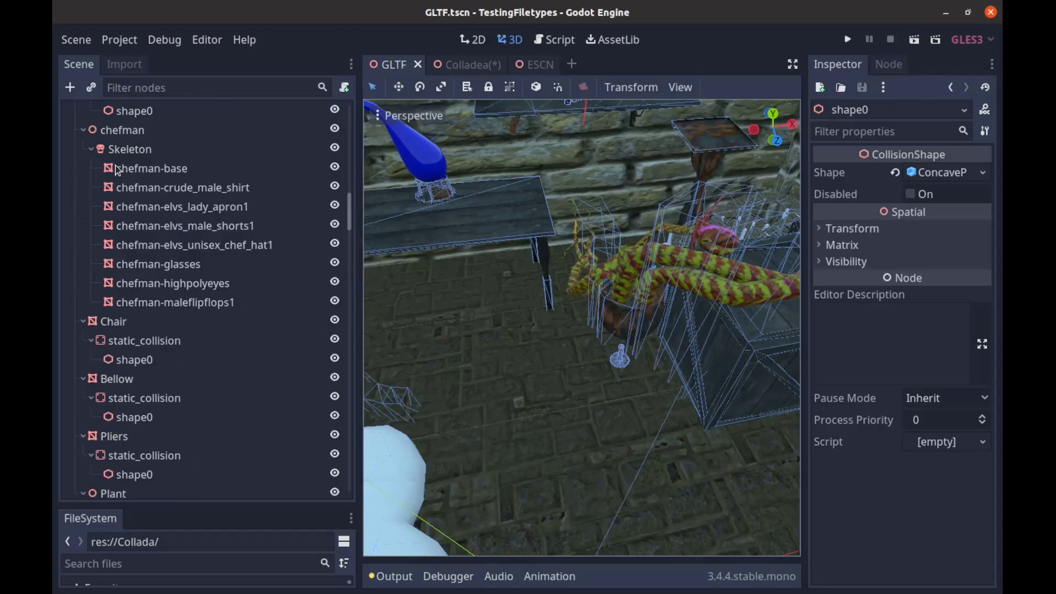
left_click_drag(347, 211, 336, 482)
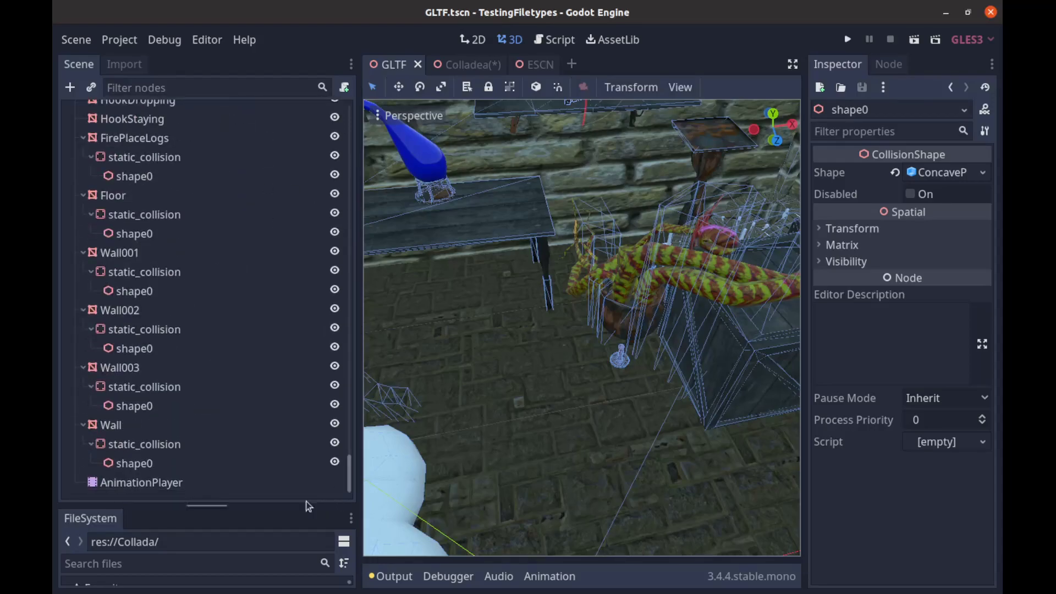
Step: Select the AnimationPlayer and play PlantTalk, orbiting around the plant to watch it
left_click(128, 488)
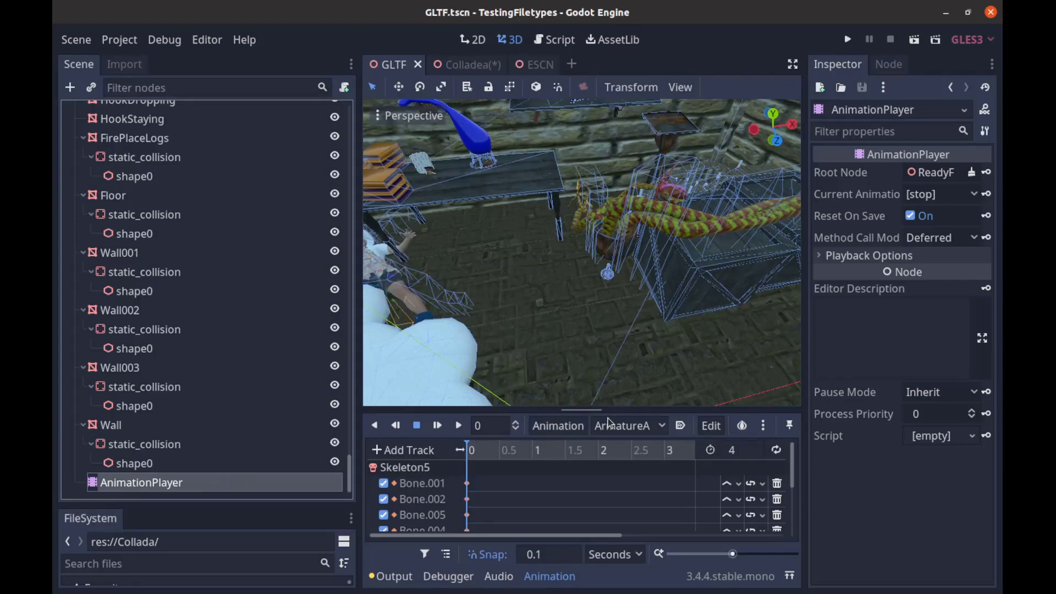
left_click(663, 426)
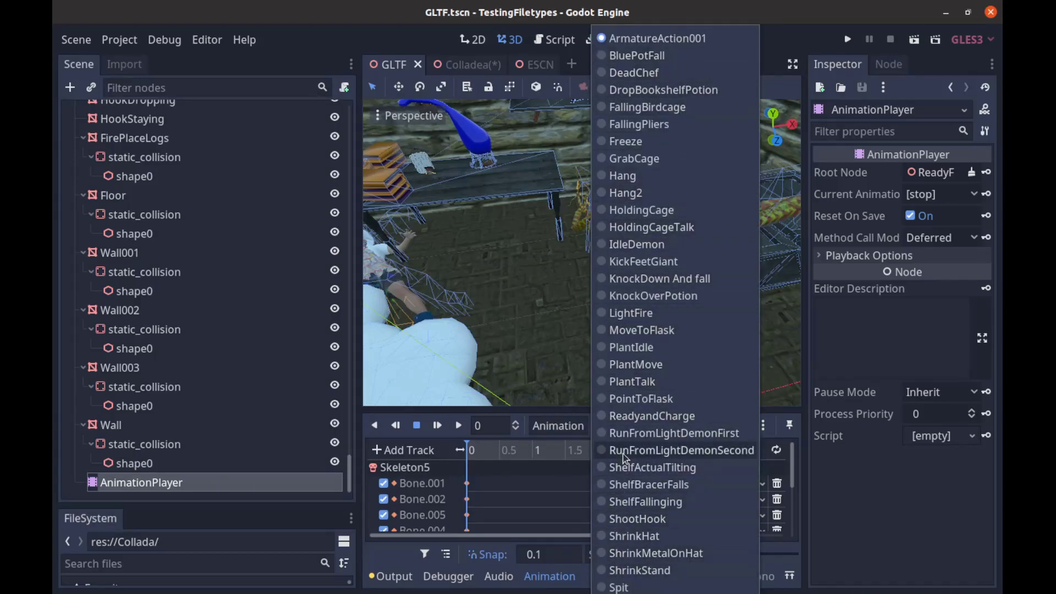
left_click(651, 384)
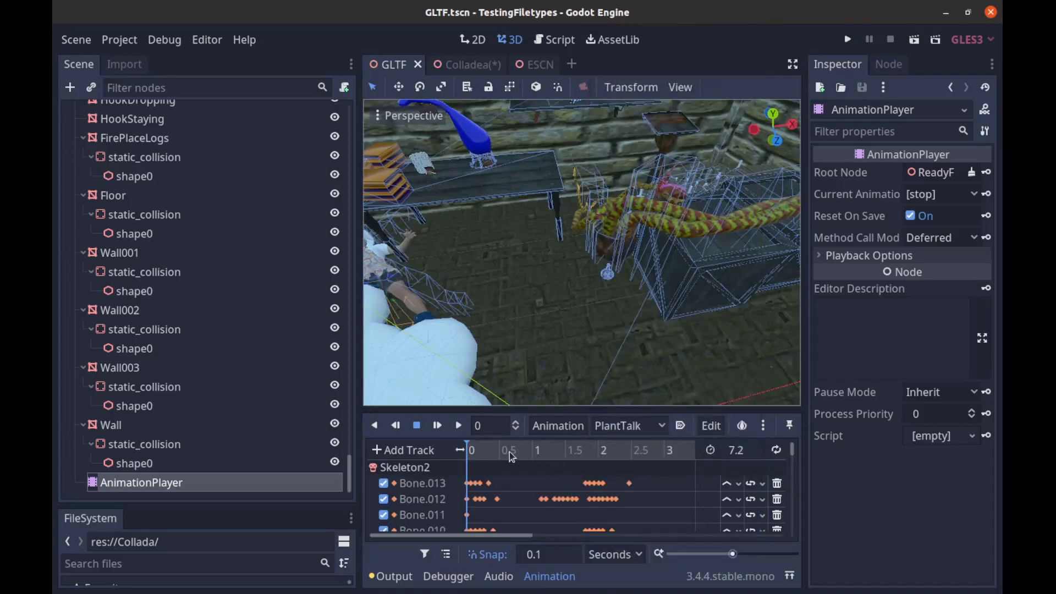
left_click(459, 428)
scroll(570, 266, "down", 3)
middle_click_drag(547, 286, 467, 300)
scroll(467, 300, "up", 9)
middle_click_drag(523, 248, 440, 234)
scroll(473, 324, "down", 5)
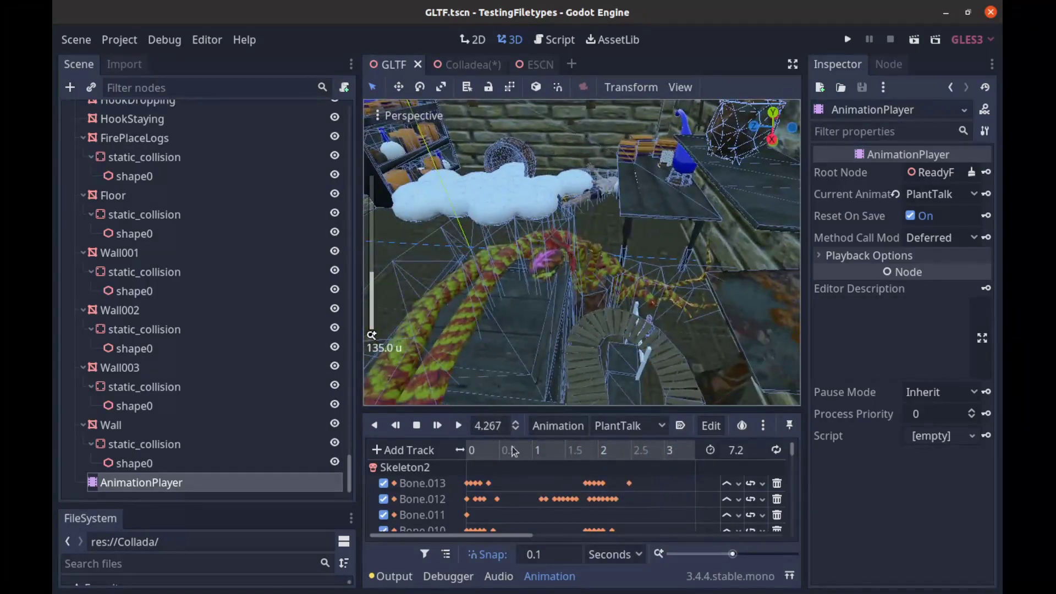
Step: Switch the AnimationPlayer to PointToFlask and play it
left_click(633, 426)
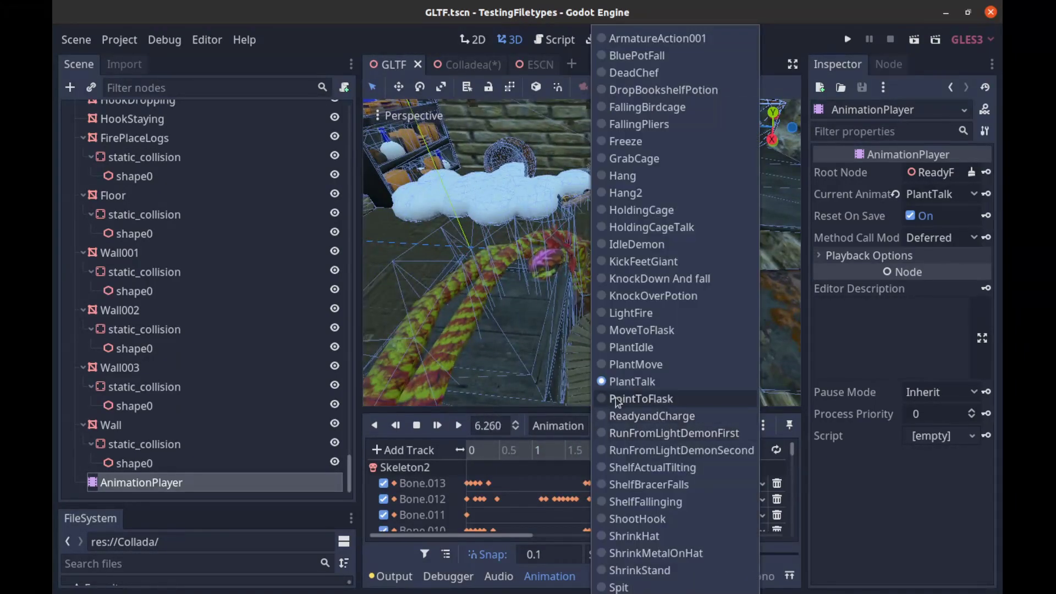
left_click(641, 399)
middle_click_drag(633, 267, 676, 352)
scroll(537, 255, "up", 7)
scroll(519, 309, "up", 5)
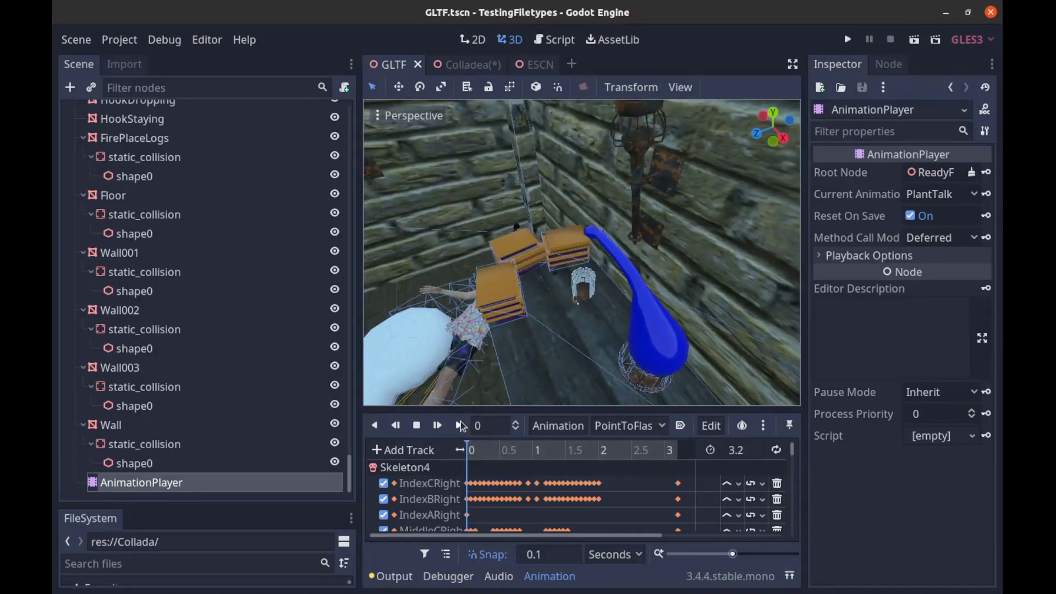
left_click(461, 426)
Step: Pan to reveal the flask's base and keep the AnimationPlayer node selected
scroll(604, 317, "up", 5)
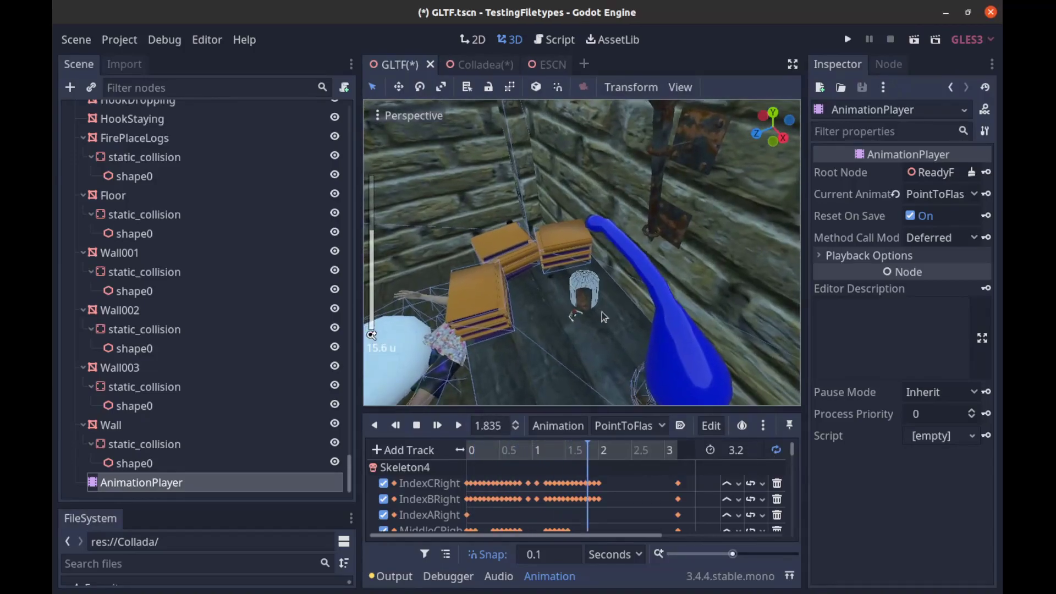
middle_click_drag(655, 343, 678, 246, "shift")
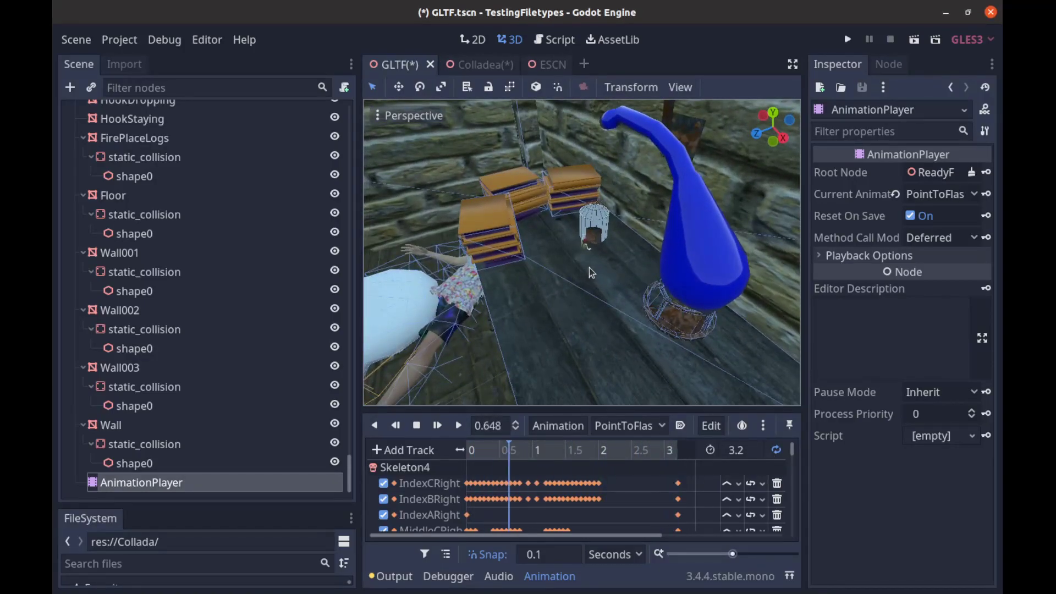
scroll(586, 253, "down", 9)
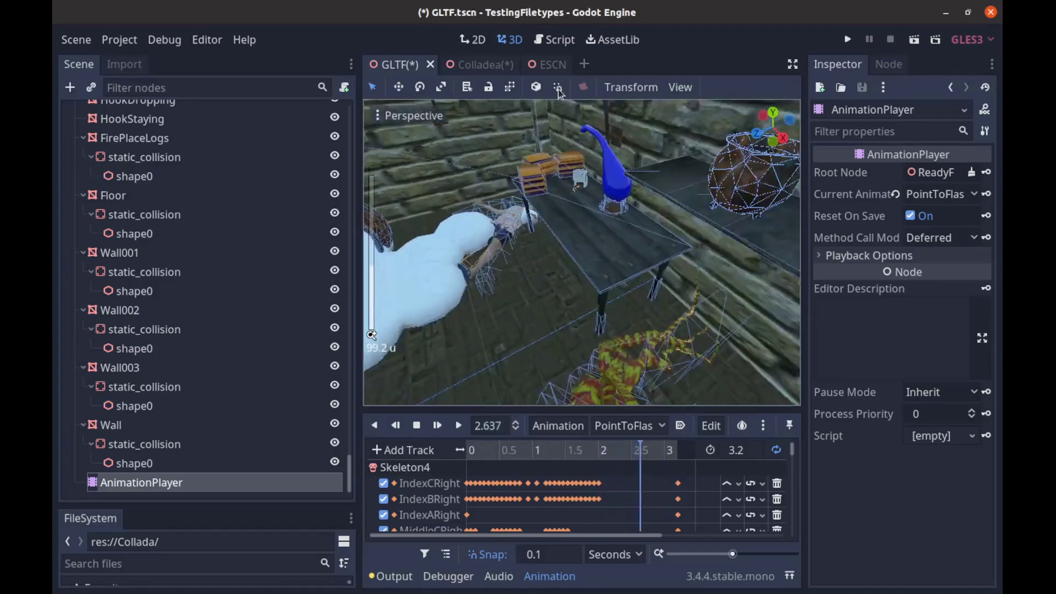
middle_click_drag(560, 93, 570, 330, "shift")
scroll(583, 341, "down", 2)
scroll(521, 298, "down", 4)
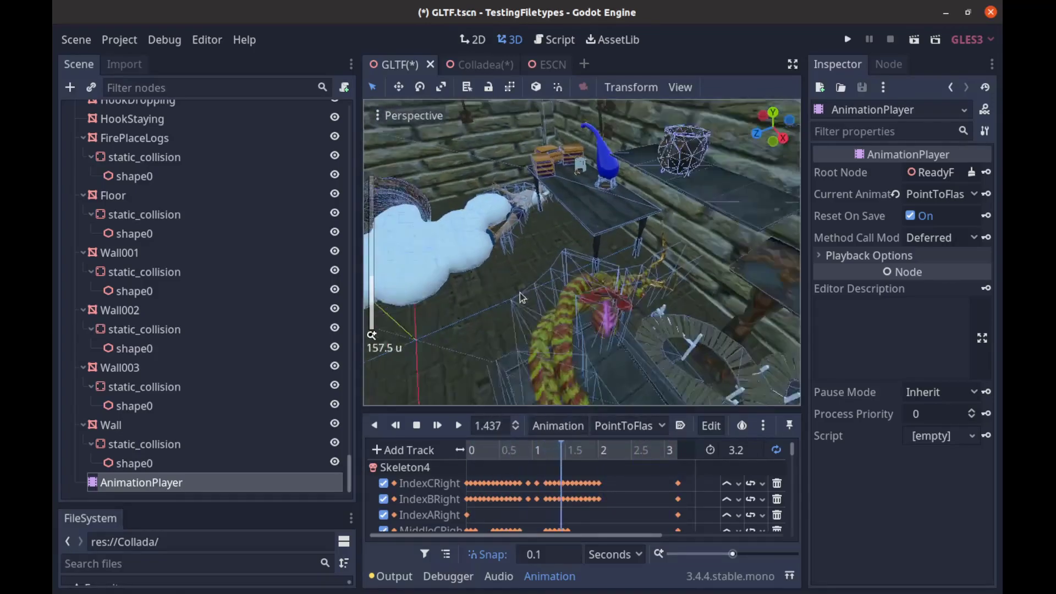
scroll(522, 298, "down", 2)
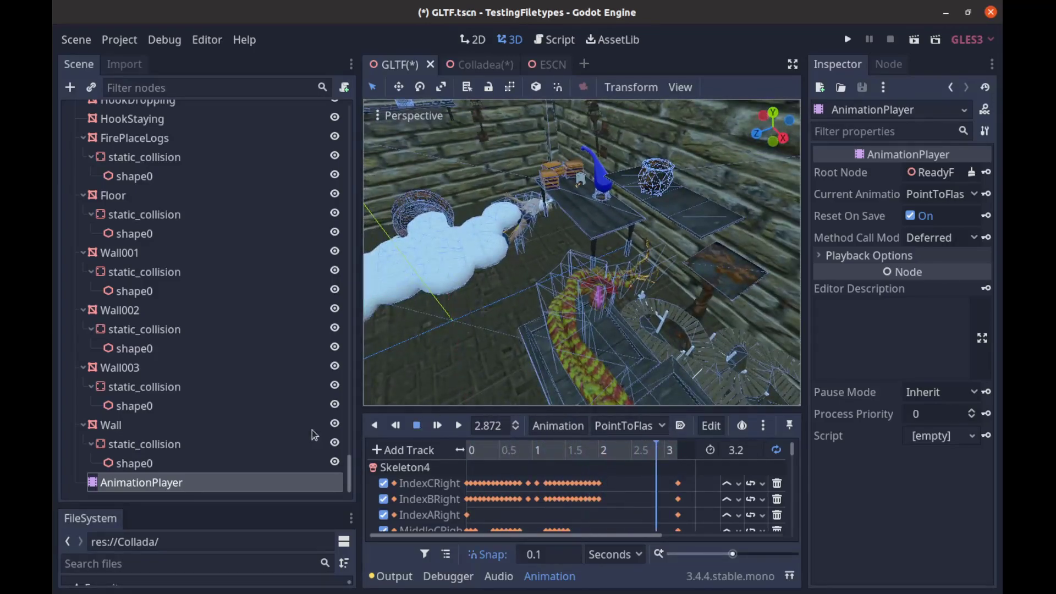
left_click(158, 489)
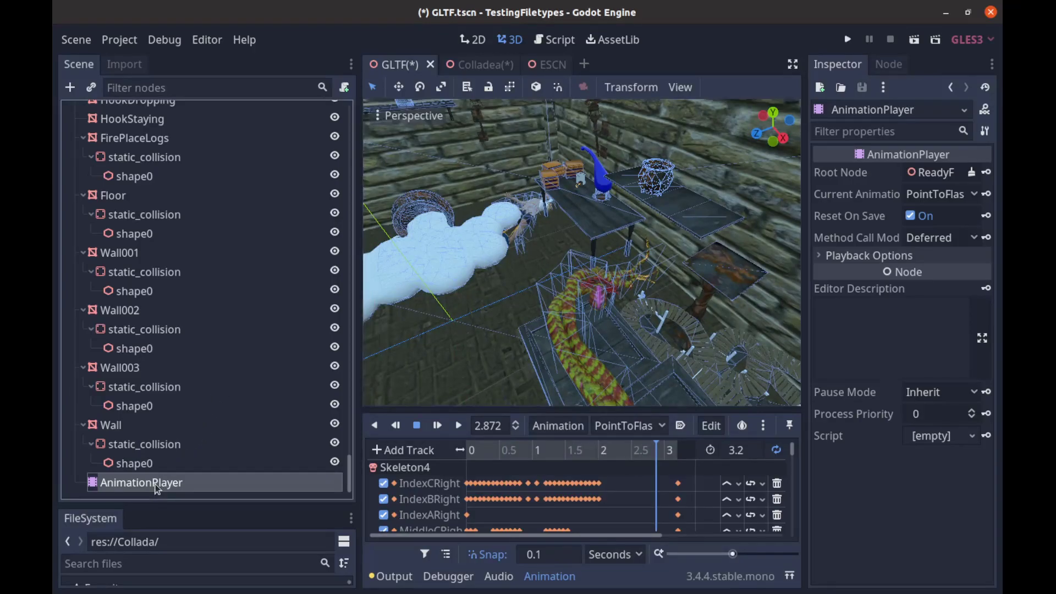
Step: Duplicate the AnimationPlayer and play ShelfBracer on the copy with looping enabled
key("ctrl+d")
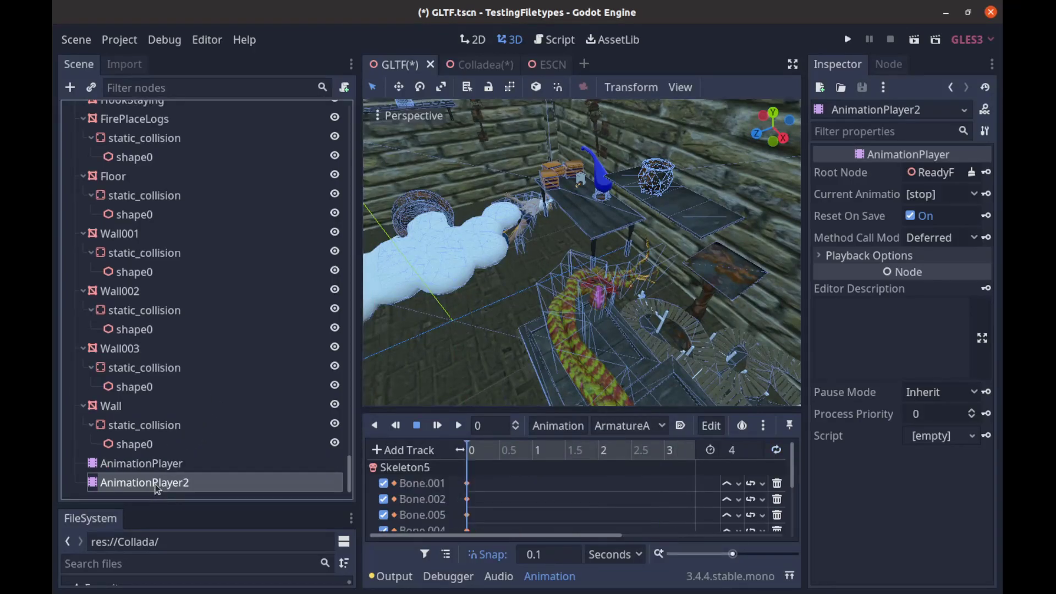
left_click(645, 433)
left_click(657, 482)
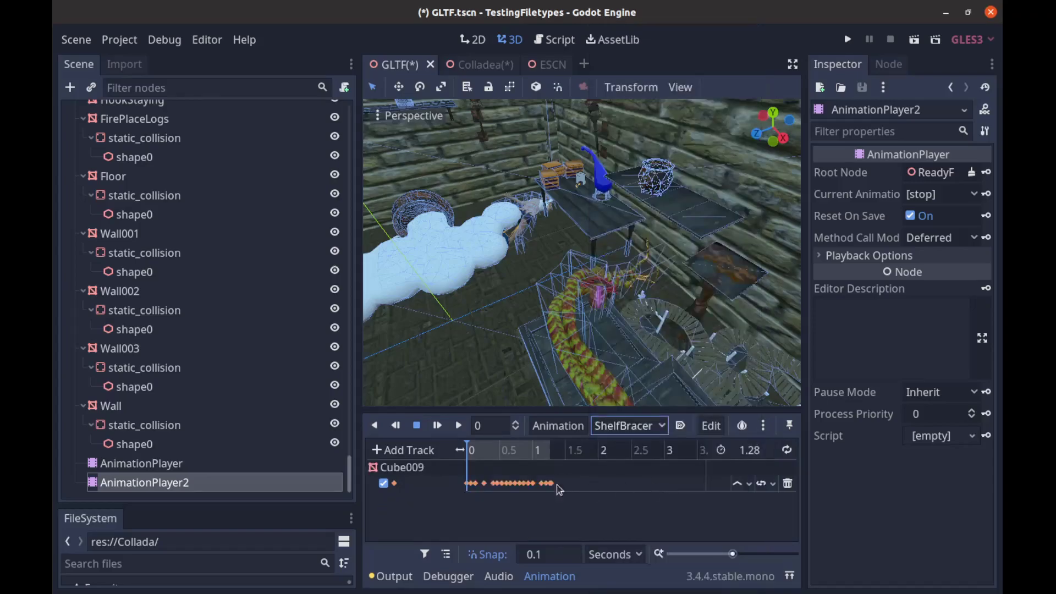
left_click(458, 424)
scroll(531, 299, "up", 3)
middle_click_drag(531, 300, 691, 224)
scroll(692, 228, "up", 9)
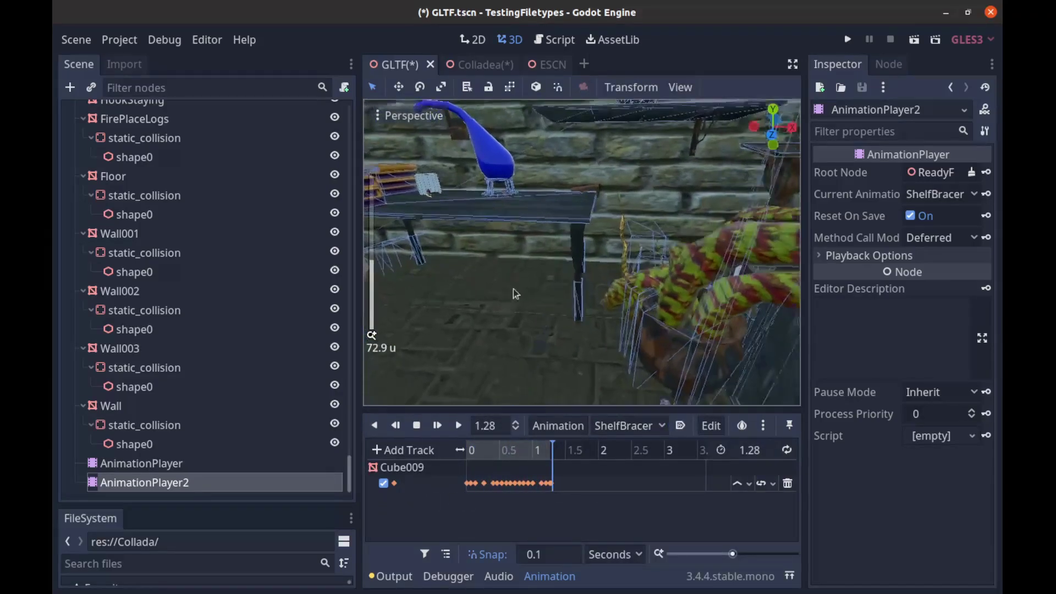
left_click(787, 450)
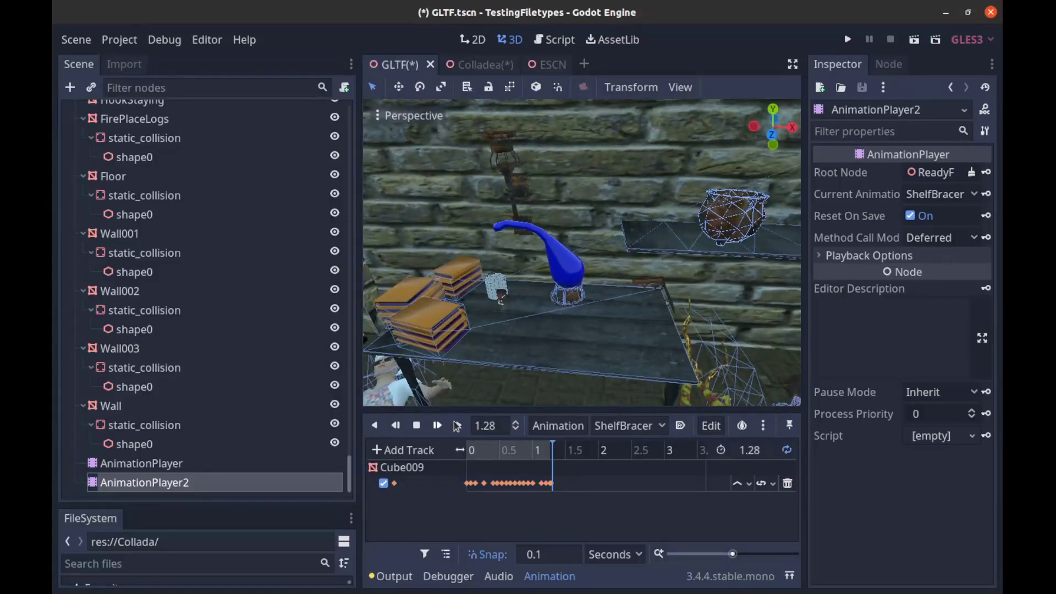
Step: Play PointToFlask again on the first AnimationPlayer, viewing from a low angle
left_click(164, 465)
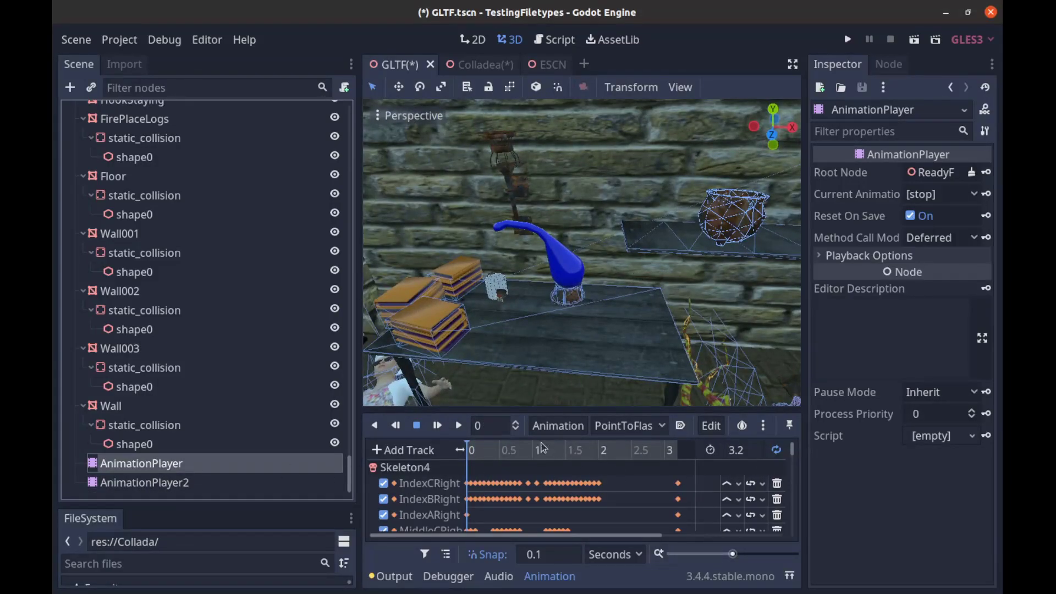
left_click(460, 425)
scroll(529, 321, "up", 7)
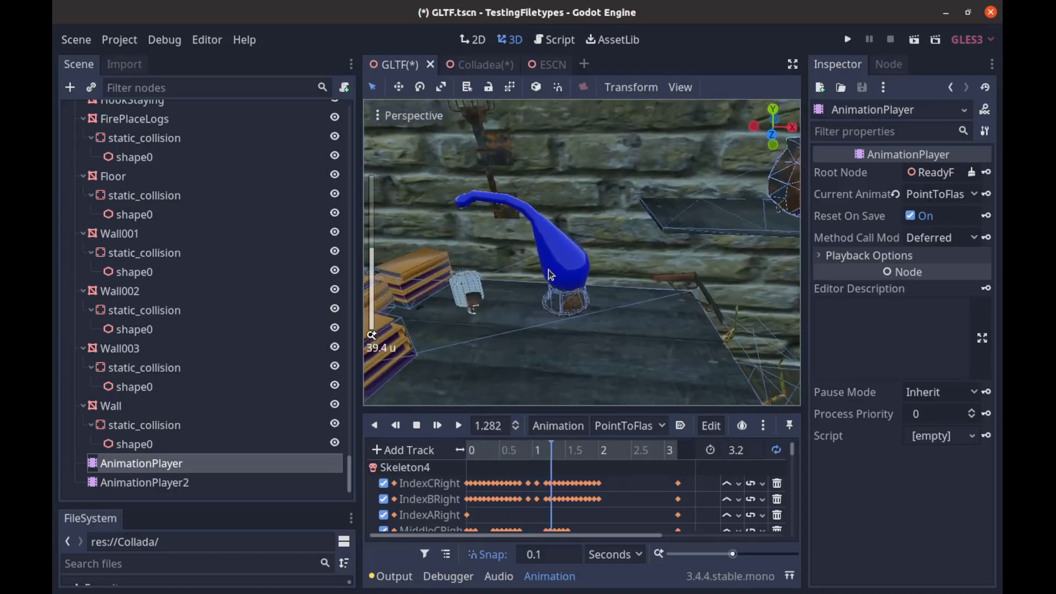
middle_click_drag(582, 302, 595, 253)
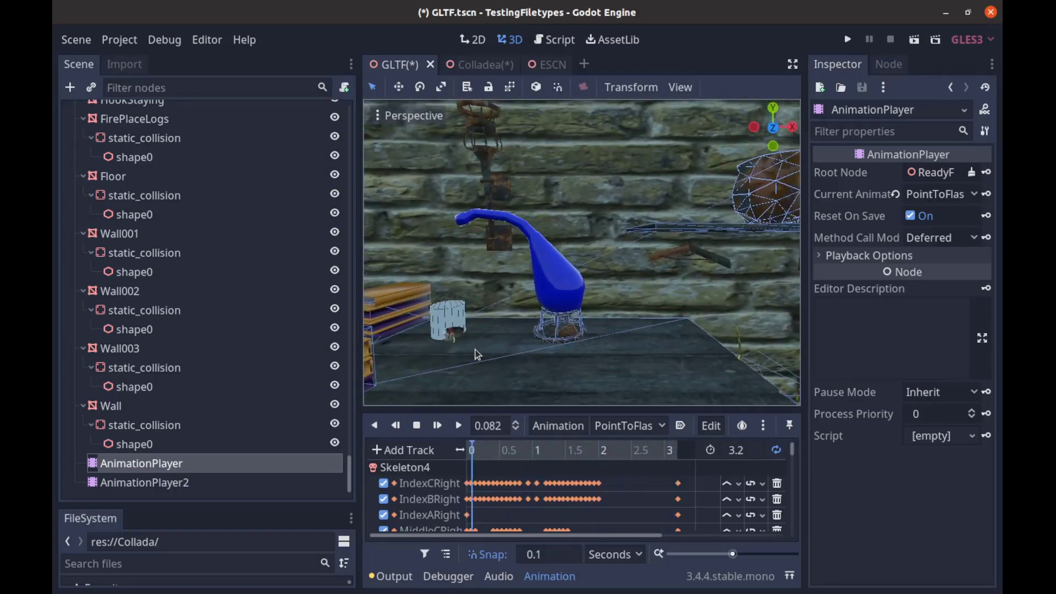
Step: Duplicate the second player into a third and play BluePotFall on loop
left_click(174, 491)
left_click(174, 490)
key("ctrl+d")
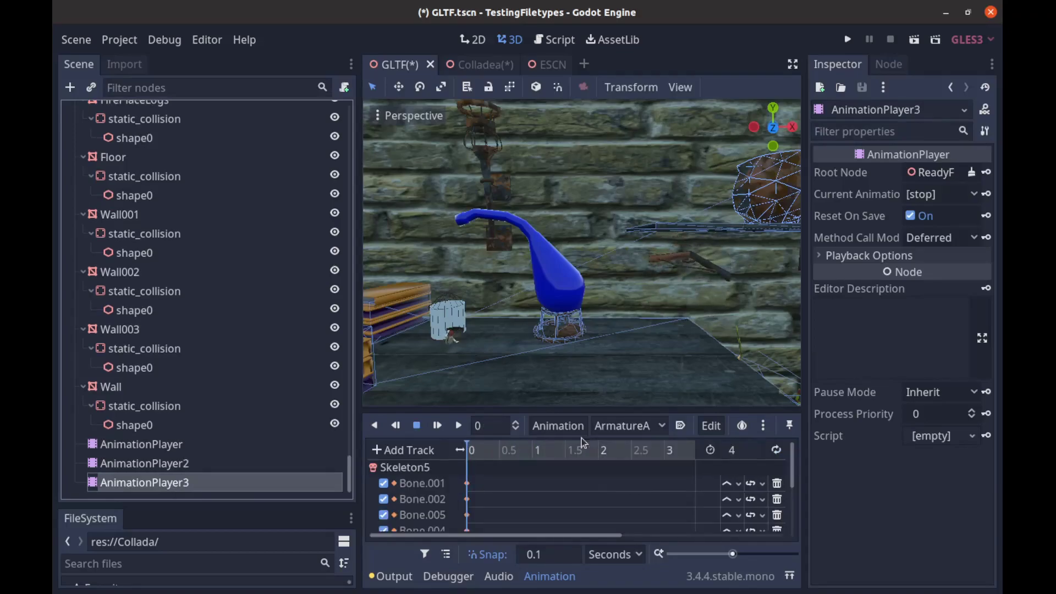
left_click(629, 426)
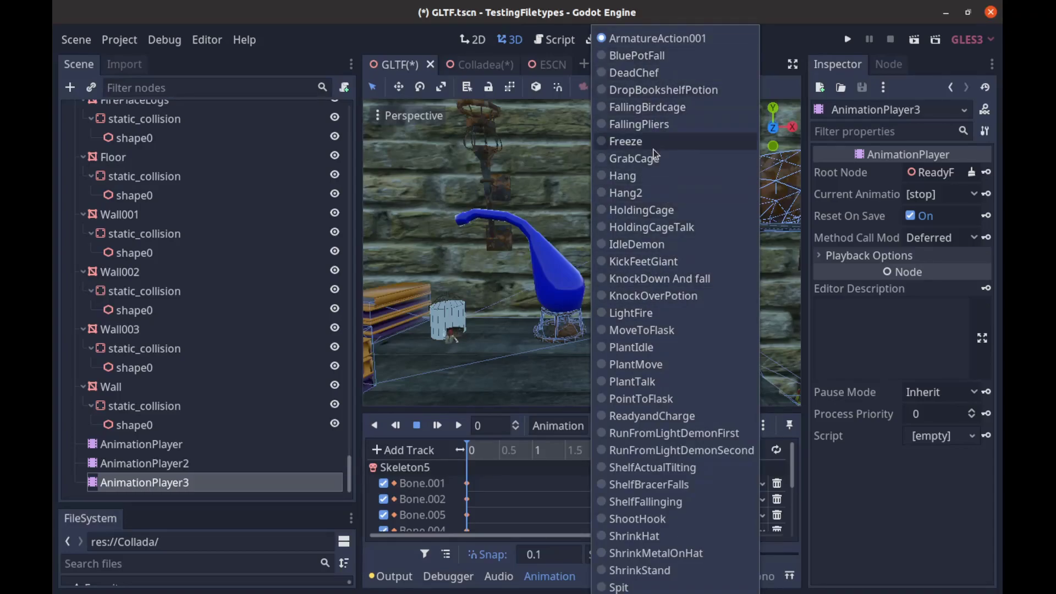
left_click(655, 56)
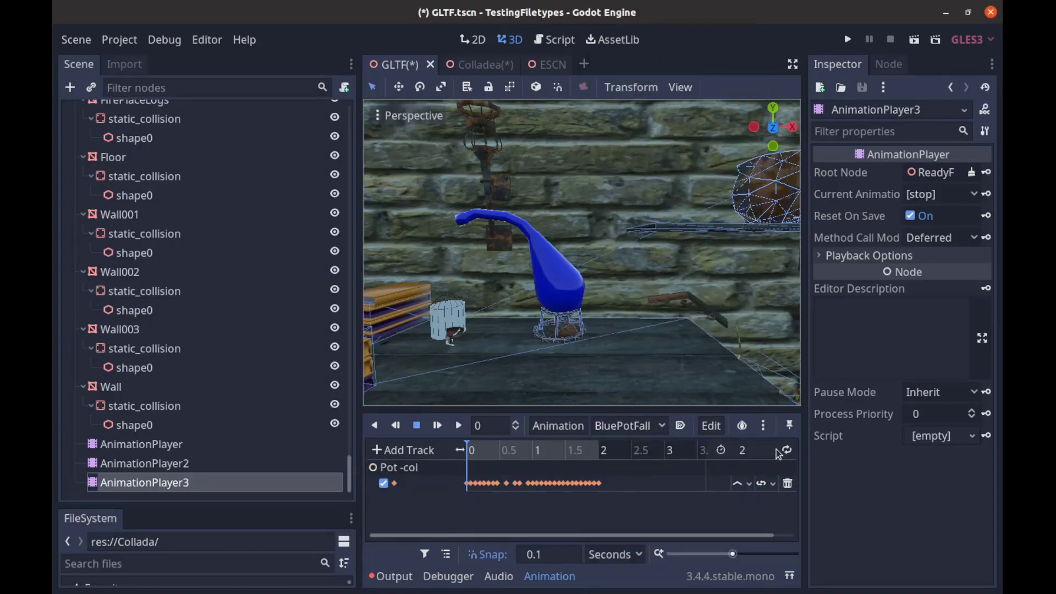
left_click(786, 450)
left_click(459, 427)
Step: Select the pot and play the PlantMove animation
scroll(707, 246, "down", 4)
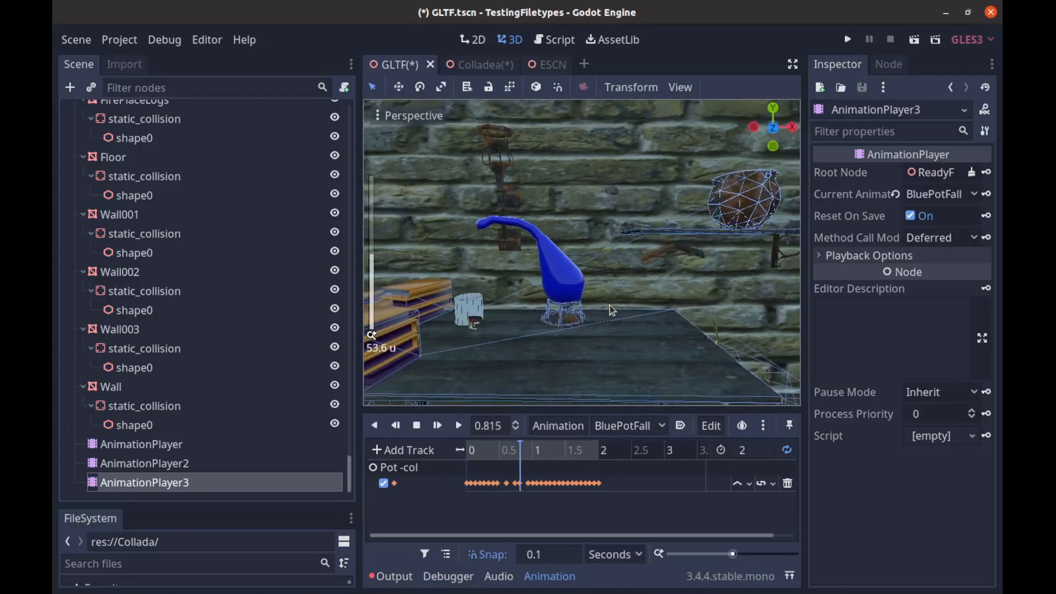
left_click(700, 218)
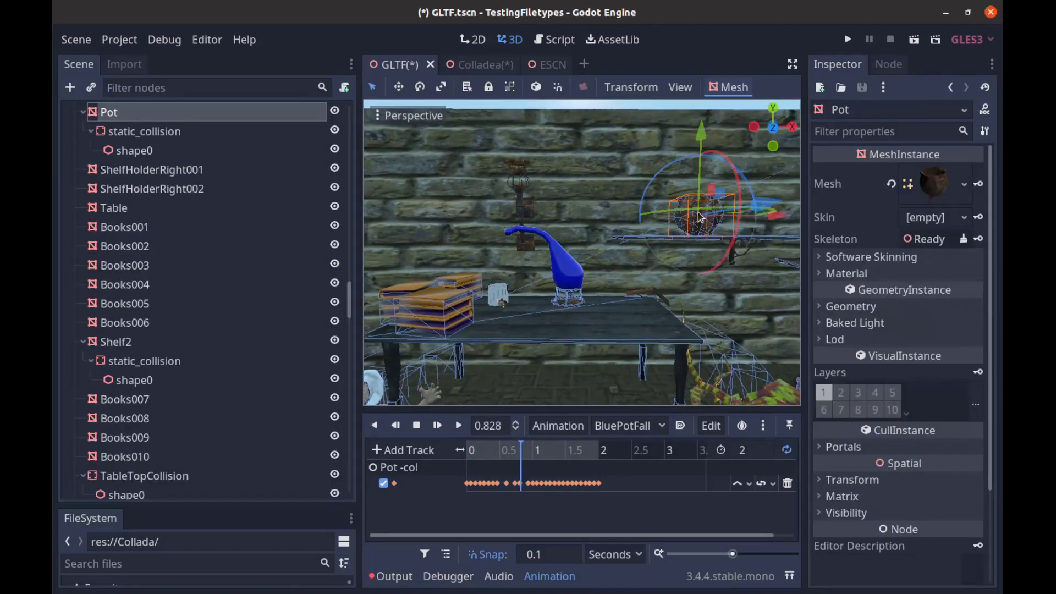
left_click(623, 425)
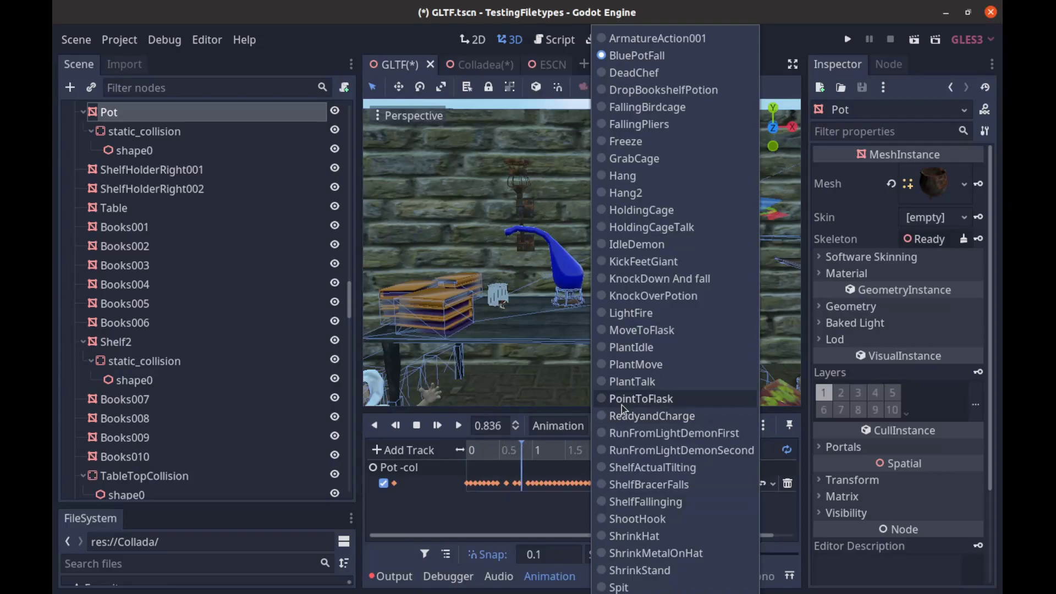
left_click(636, 364)
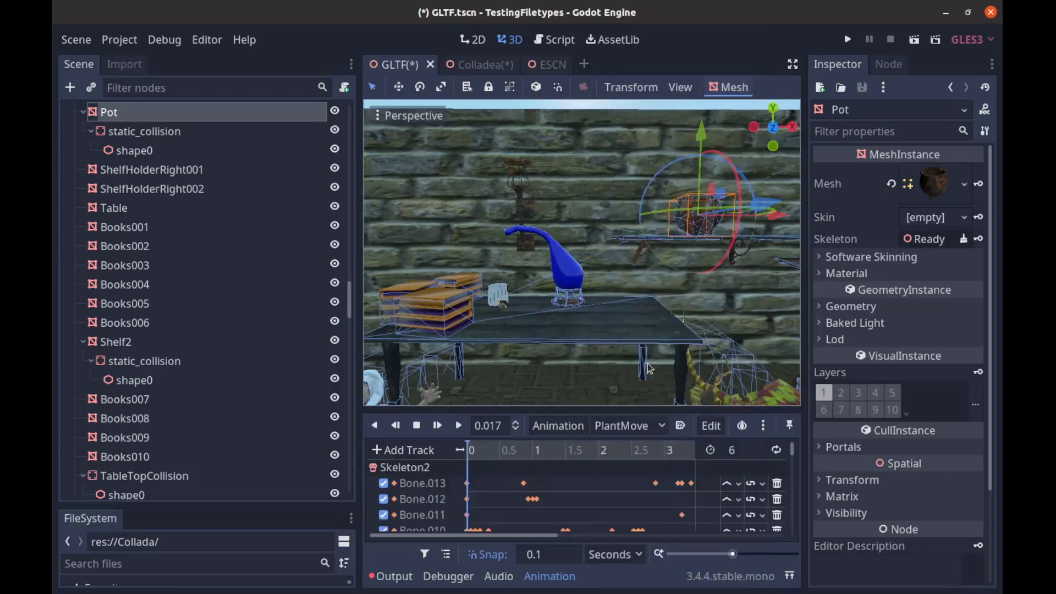
scroll(660, 330, "down", 4)
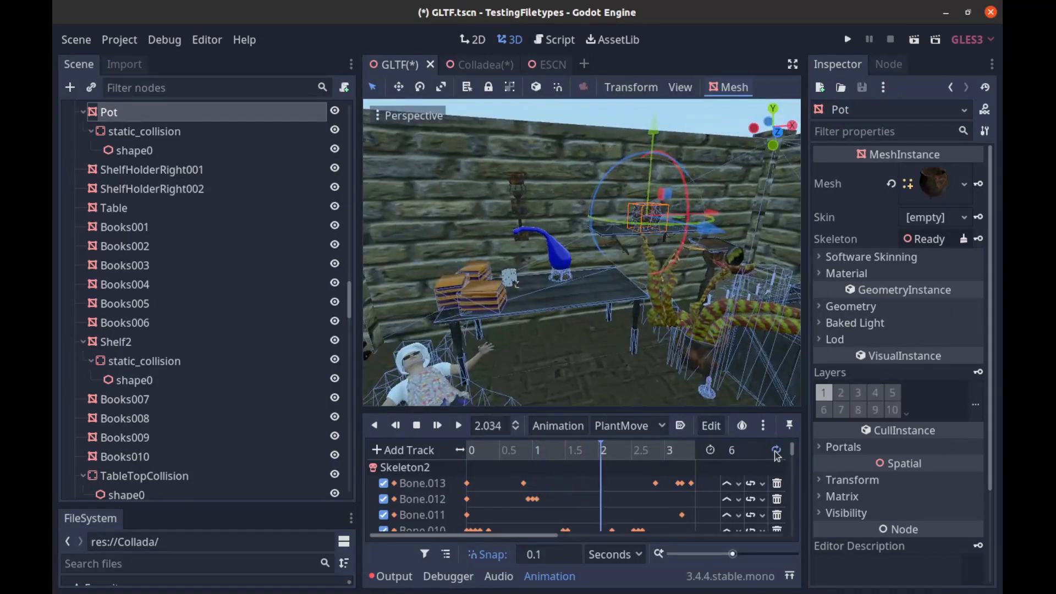
scroll(628, 358, "up", 4)
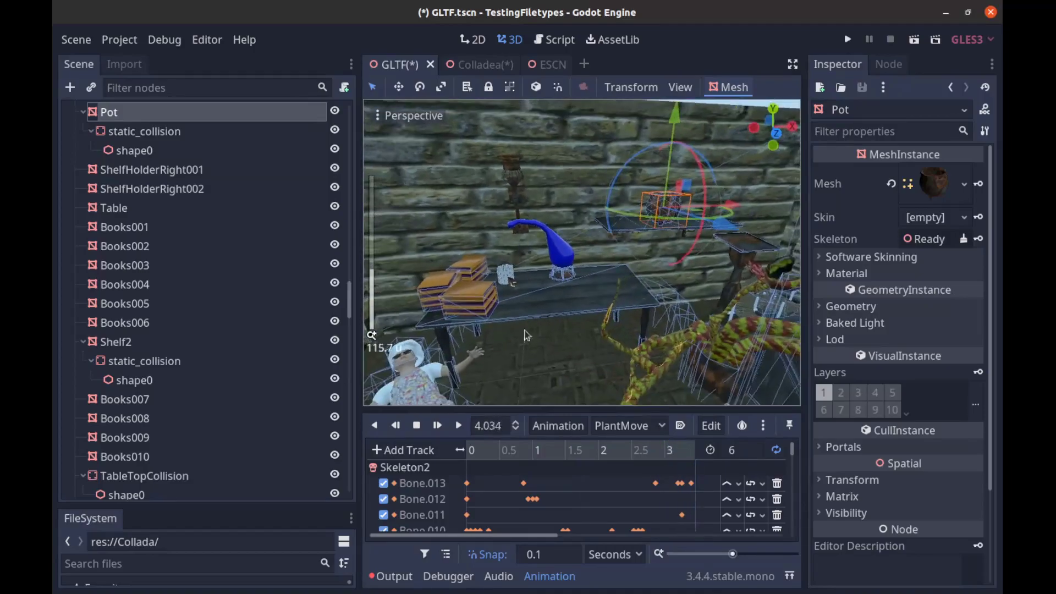
scroll(335, 432, "down", 12)
scroll(335, 432, "down", 5)
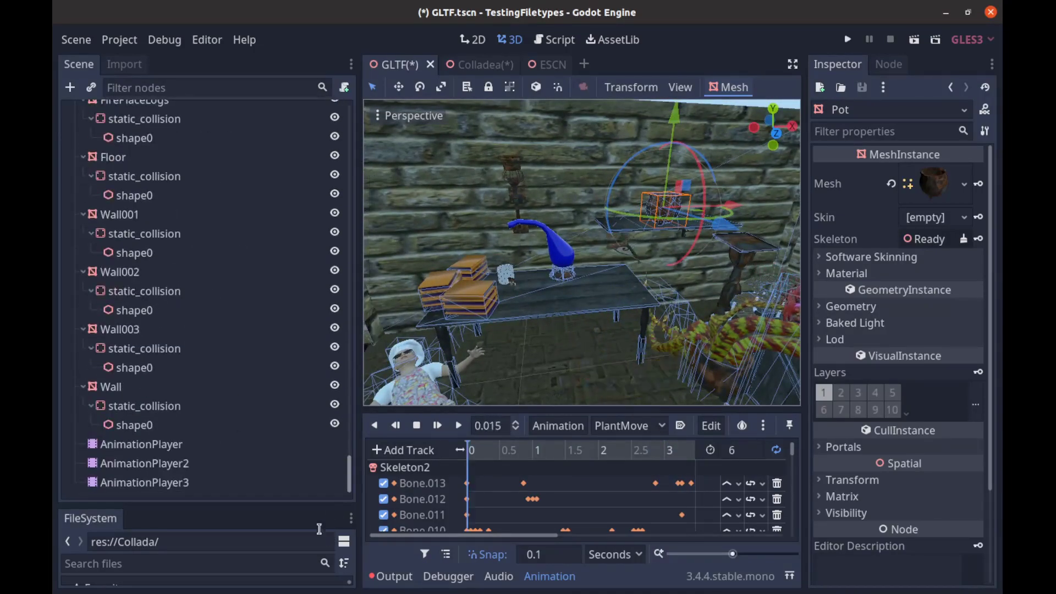
Step: Return to the first AnimationPlayer, check its animation list, and switch scene tabs
left_click(141, 445)
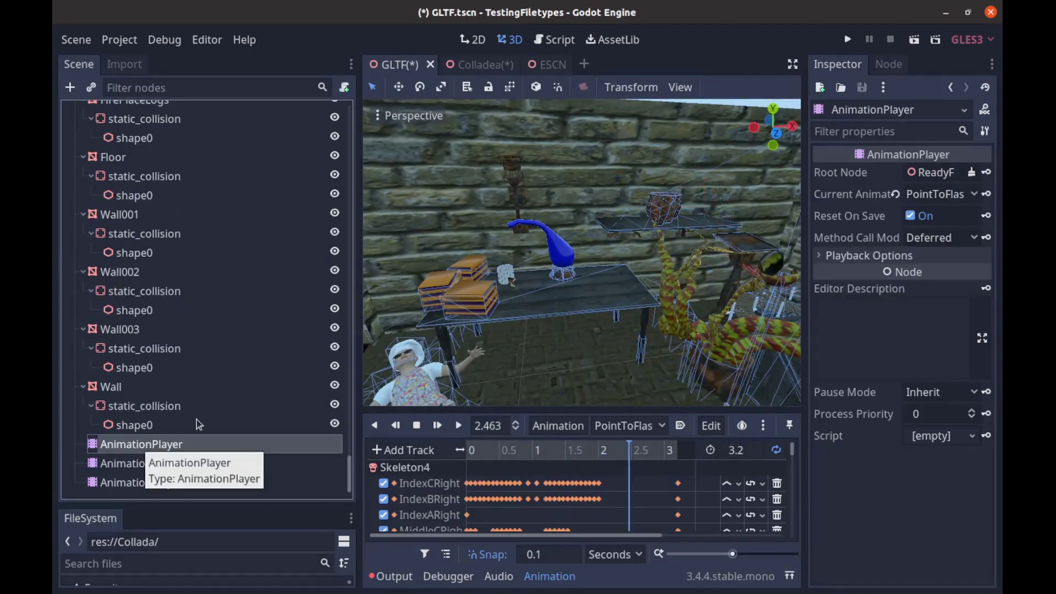
left_click(630, 425)
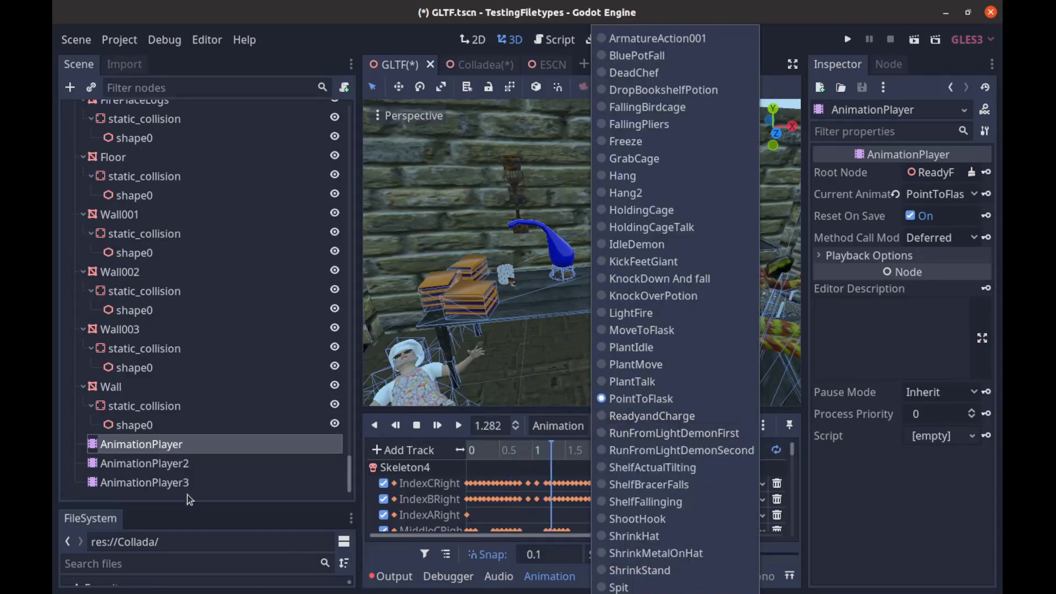
left_click(479, 65)
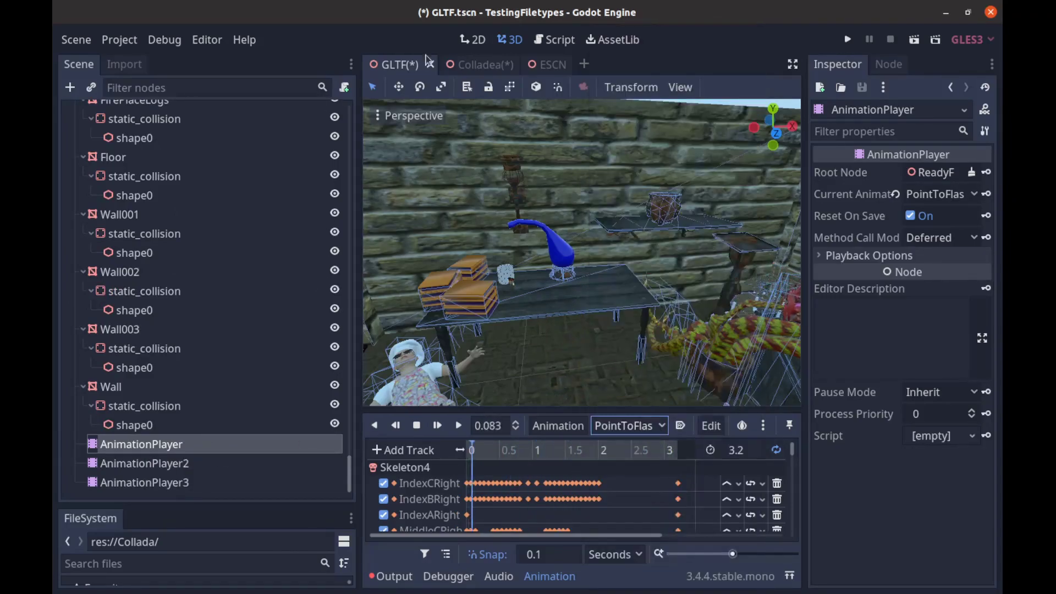
Step: In the ESCN scene, play the Stand's shrink animation
left_click(479, 64)
left_click(542, 65)
scroll(551, 242, "up", 5)
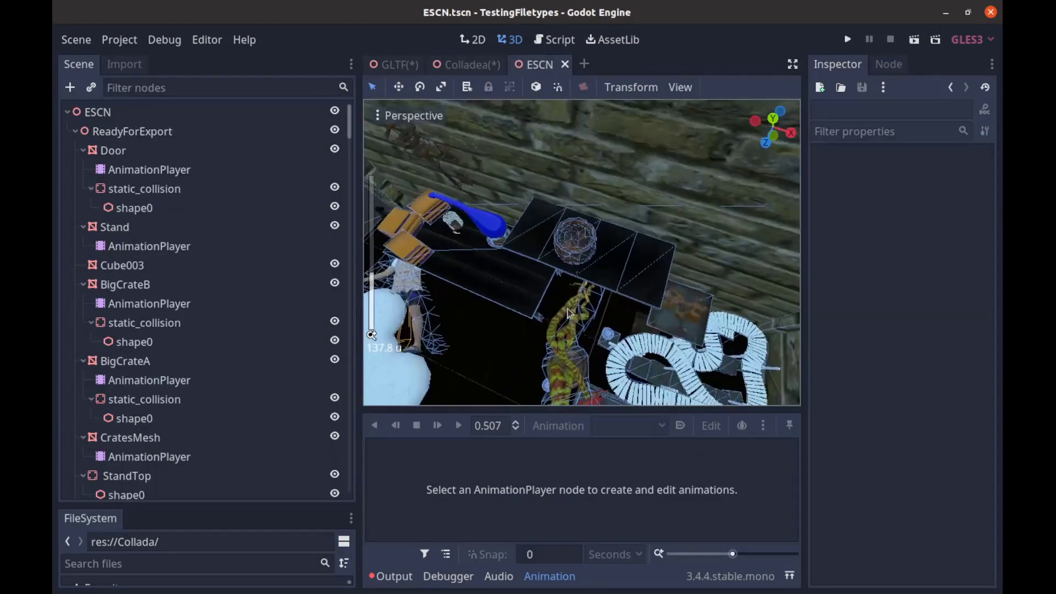
middle_click_drag(558, 292, 597, 247)
left_click(217, 246)
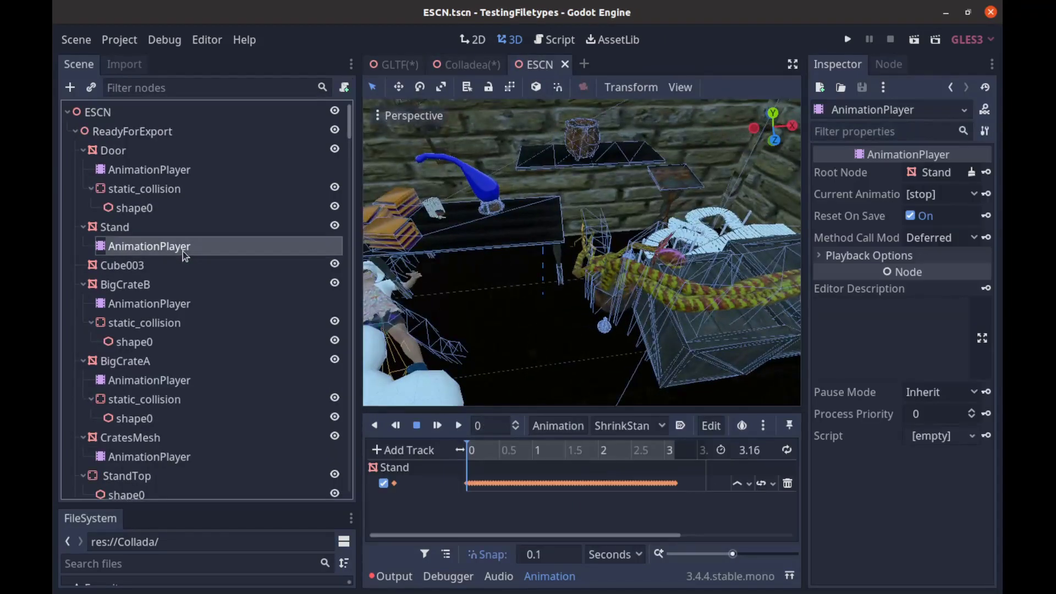
scroll(495, 322, "down", 4)
left_click(460, 426)
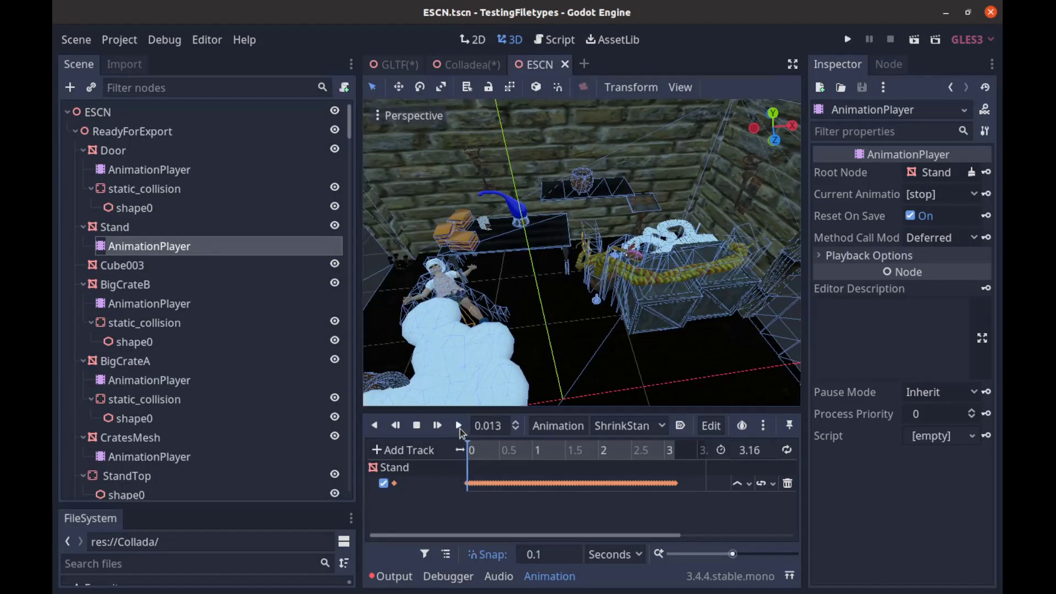
Step: Delete BigCrateA's AnimationPlayer from the ESCN scene tree
left_click(179, 166)
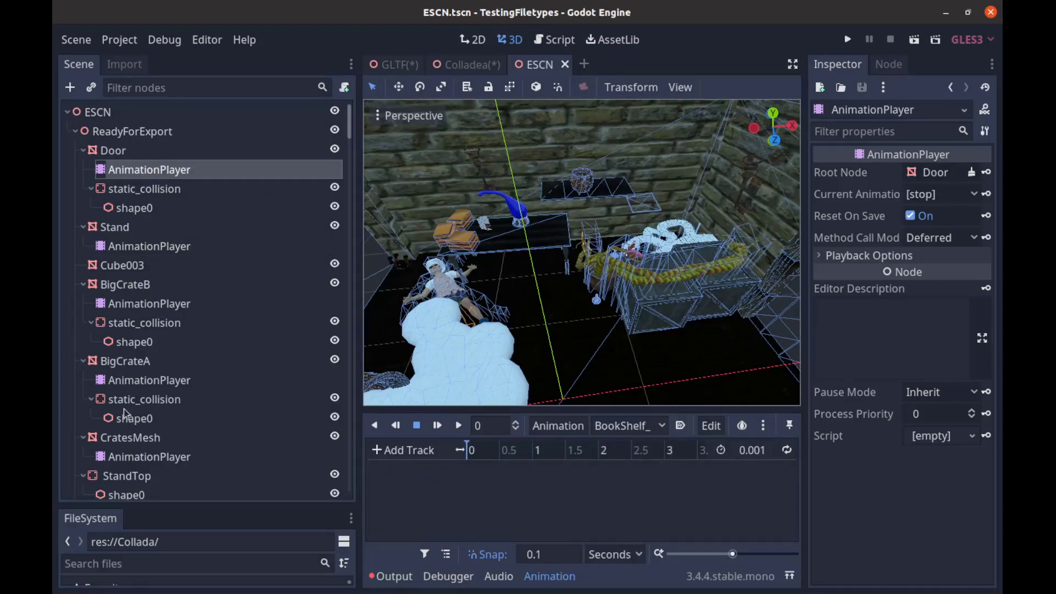
middle_click_drag(500, 379, 477, 316)
scroll(477, 316, "down", 10)
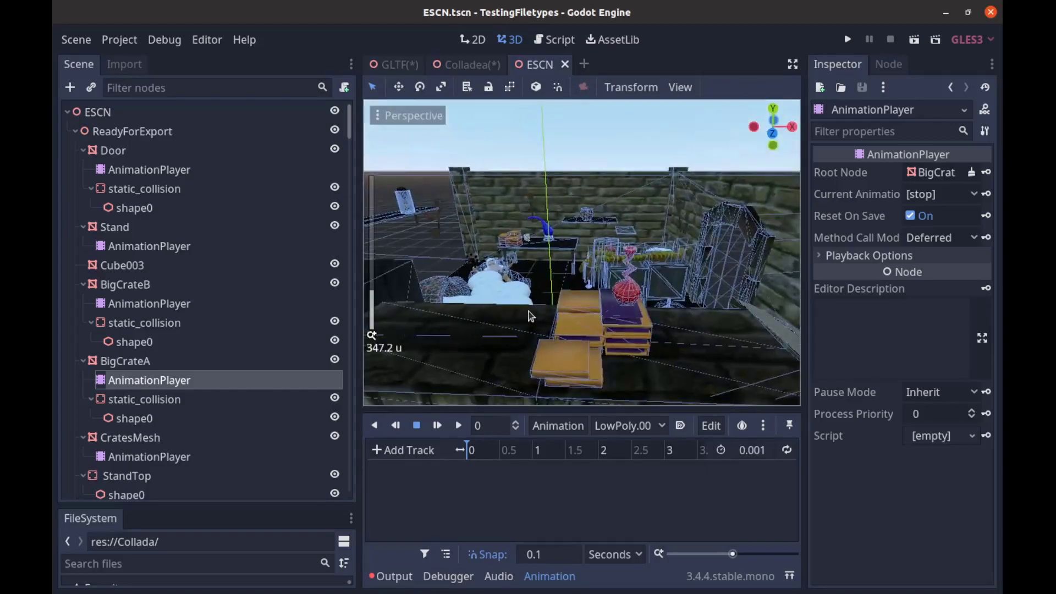
scroll(531, 316, "up", 10)
scroll(600, 340, "up", 4)
middle_click_drag(746, 338, 754, 364)
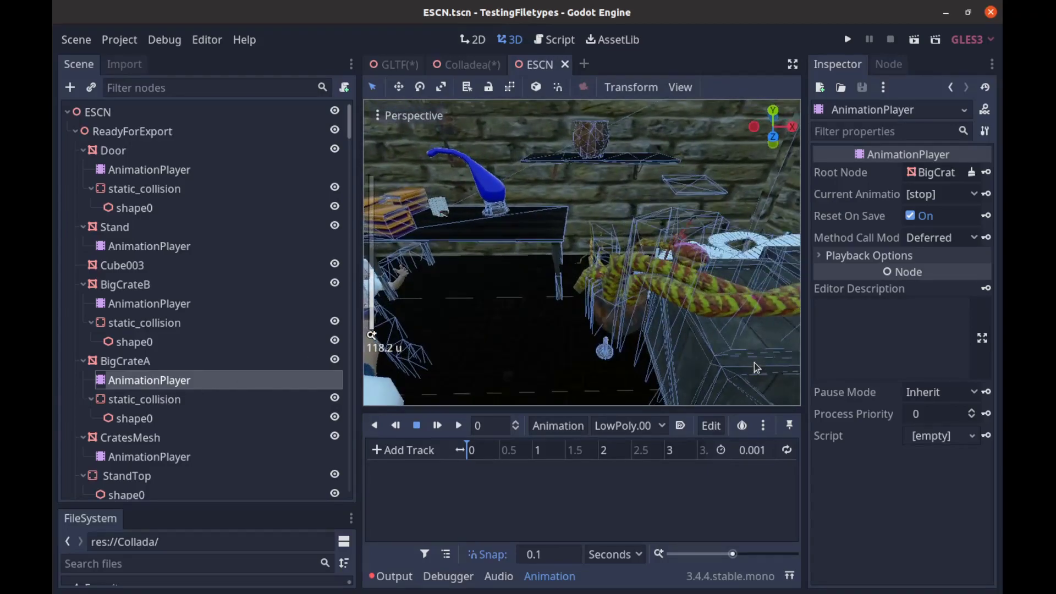
right_click(144, 389)
left_click(205, 582)
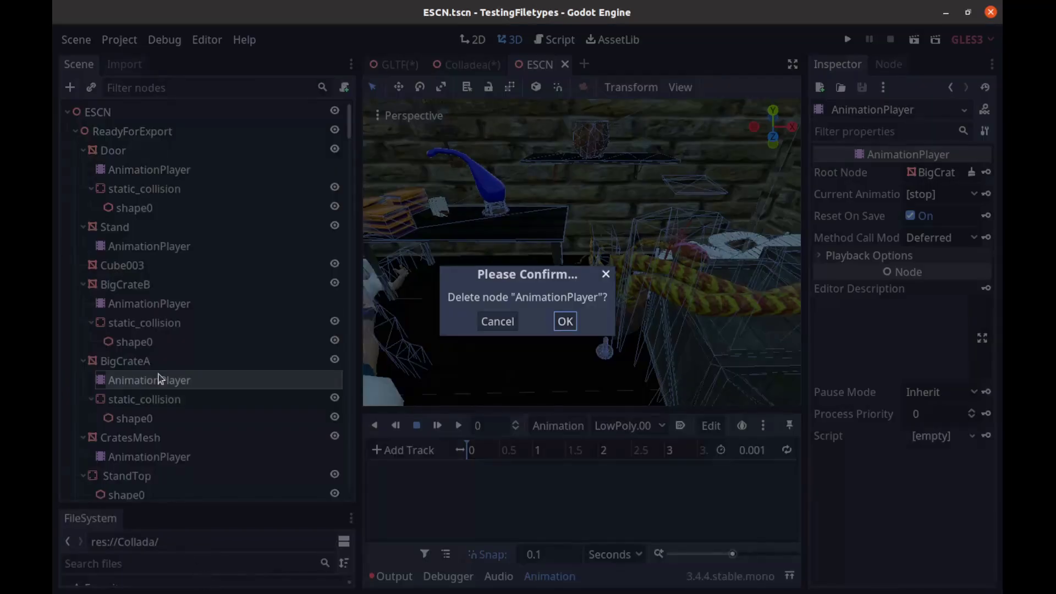
left_click(564, 322)
Step: Select the Plant's AnimationPlayer and play PlantIdle
left_click(144, 342)
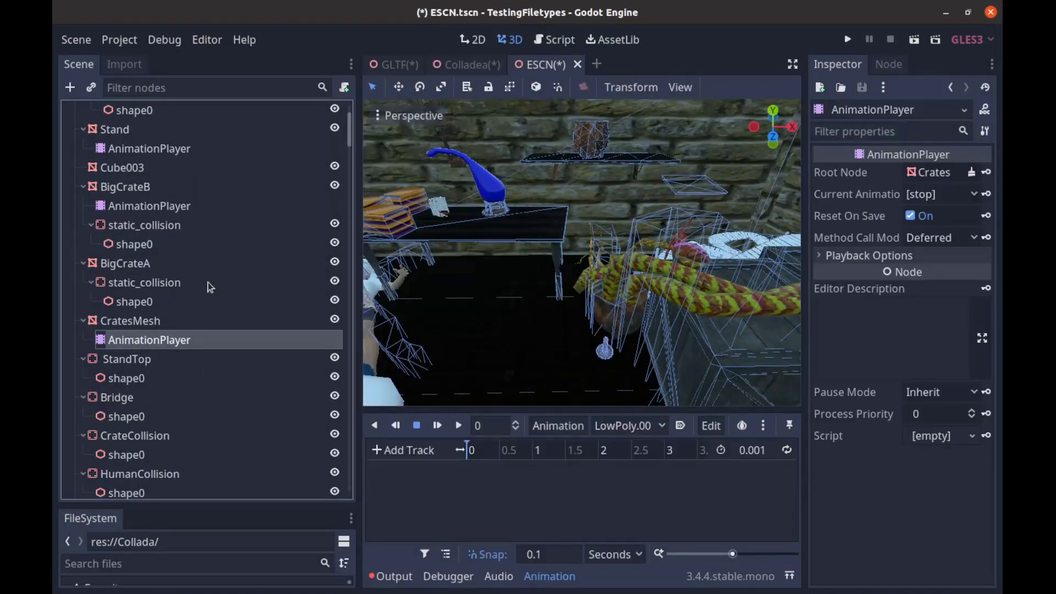
scroll(207, 295, "down", 10)
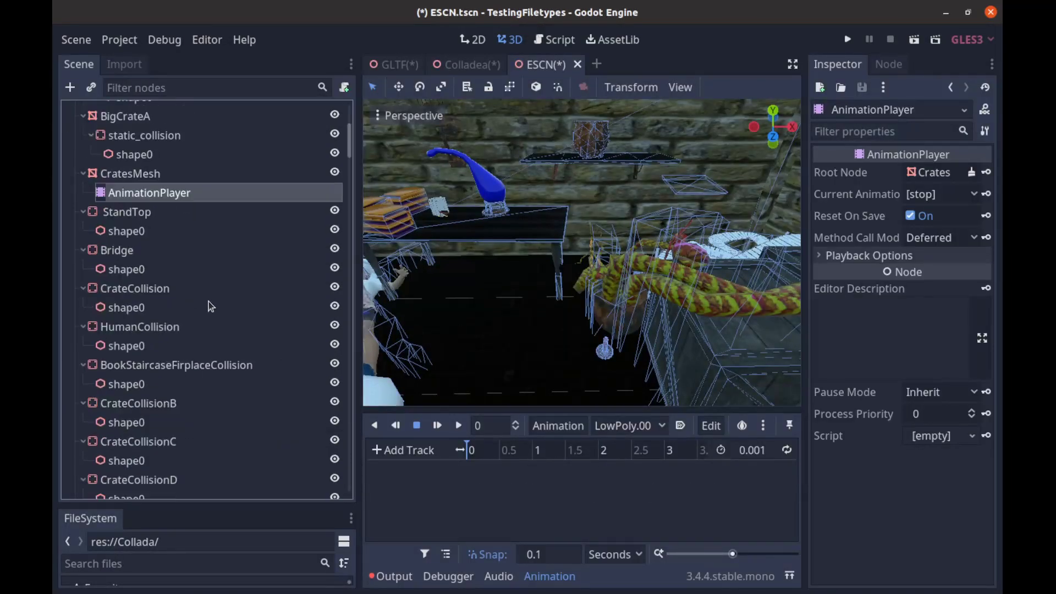
left_click(614, 282)
scroll(175, 403, "down", 3)
left_click(149, 318)
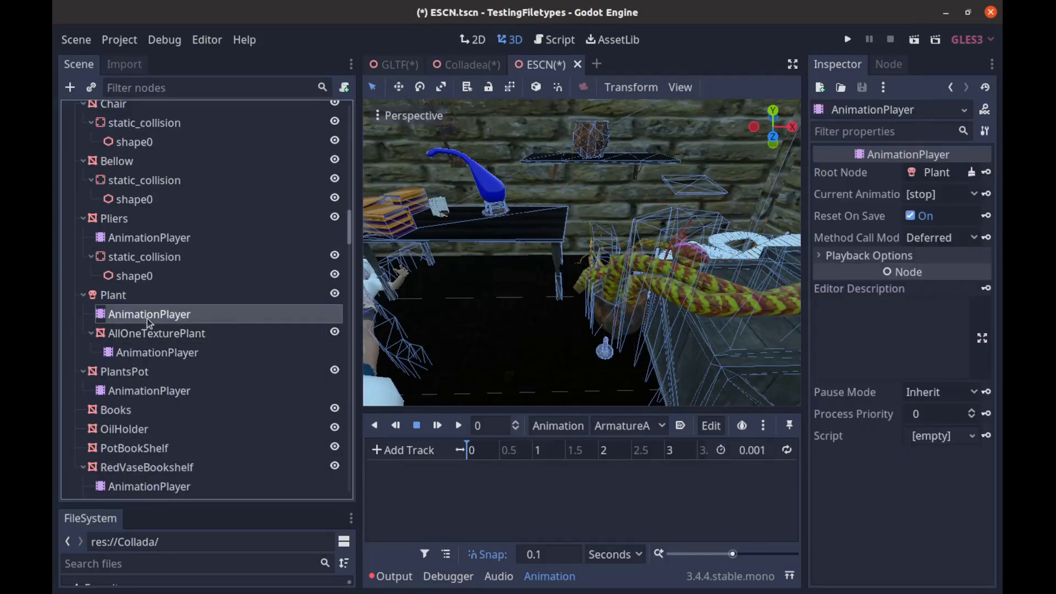
left_click(622, 432)
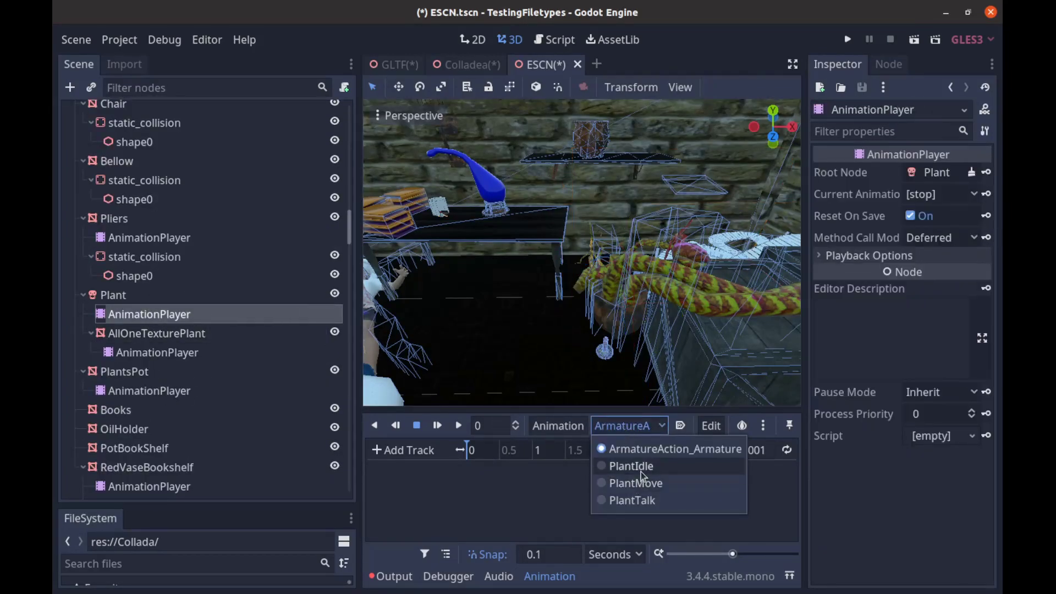
left_click(617, 467)
Step: Orbit in close to watch the plant's PlantIdle animation
scroll(509, 371, "down", 4)
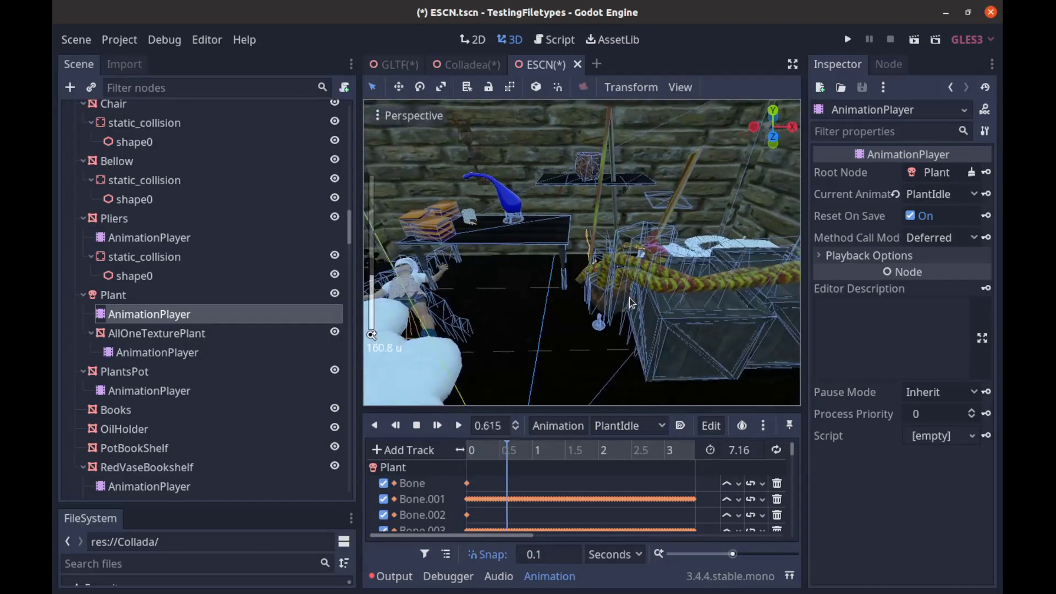
middle_click_drag(577, 319, 498, 326)
scroll(537, 340, "down", 3)
scroll(523, 330, "up", 8)
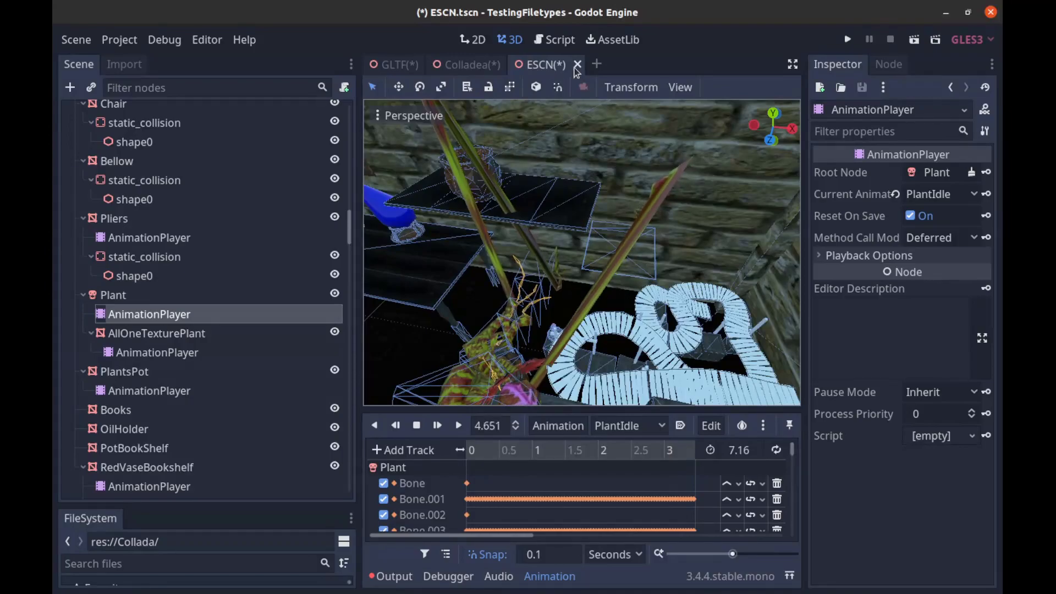
scroll(527, 327, "down", 8)
middle_click_drag(527, 327, 591, 235)
scroll(572, 294, "up", 4)
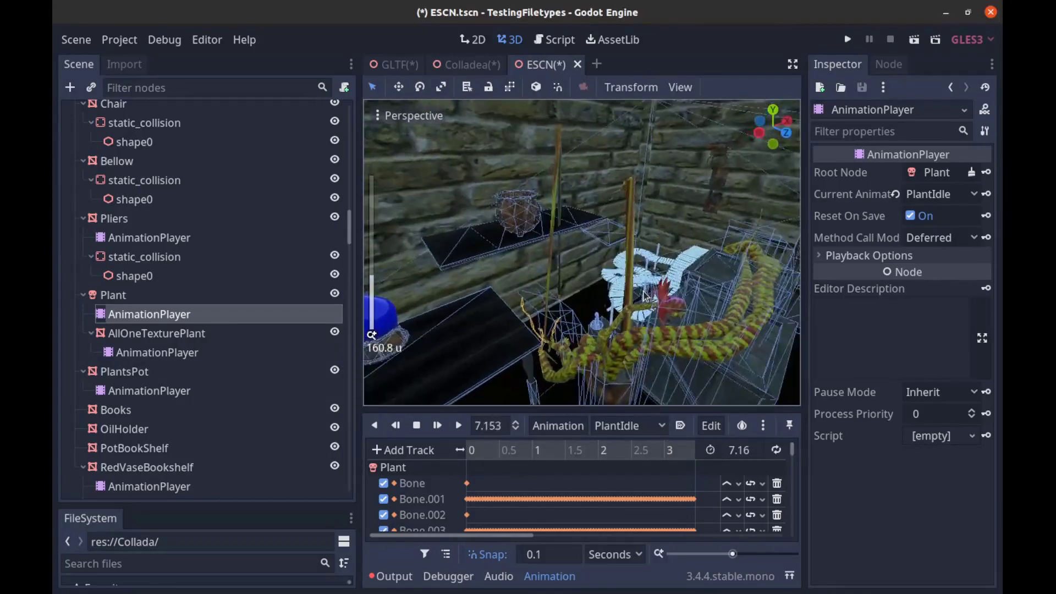
Step: Switch to the Colladea import scene and orbit around the room
left_click(402, 66)
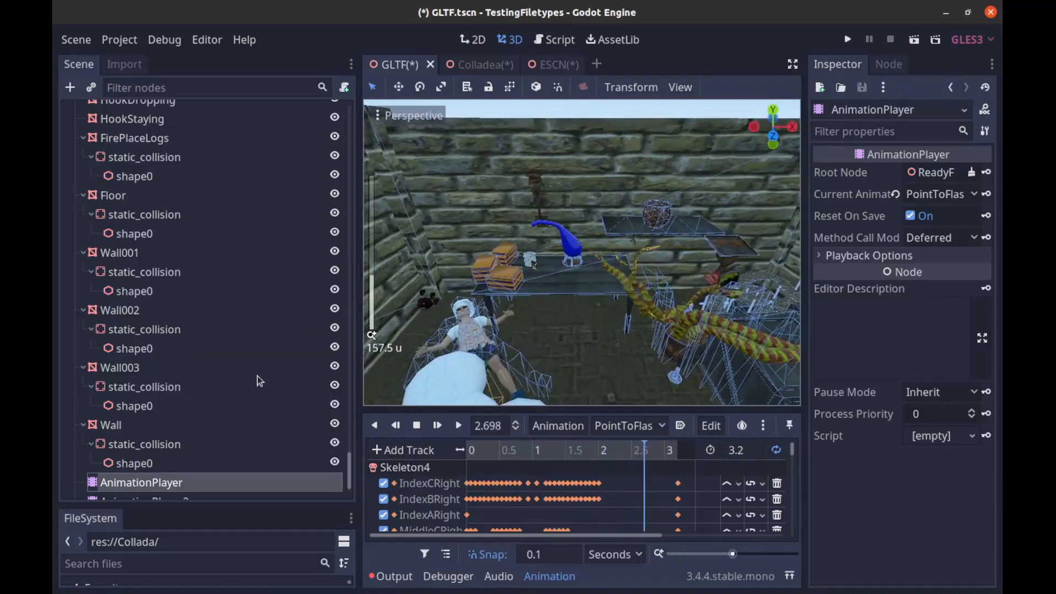
key("ctrl+Tab")
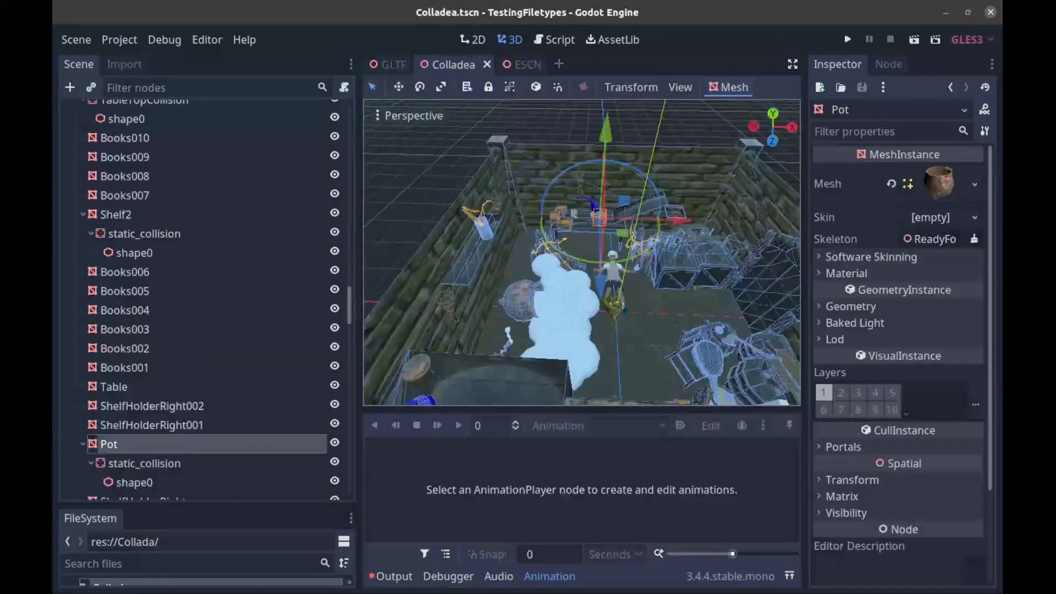
scroll(632, 333, "up", 5)
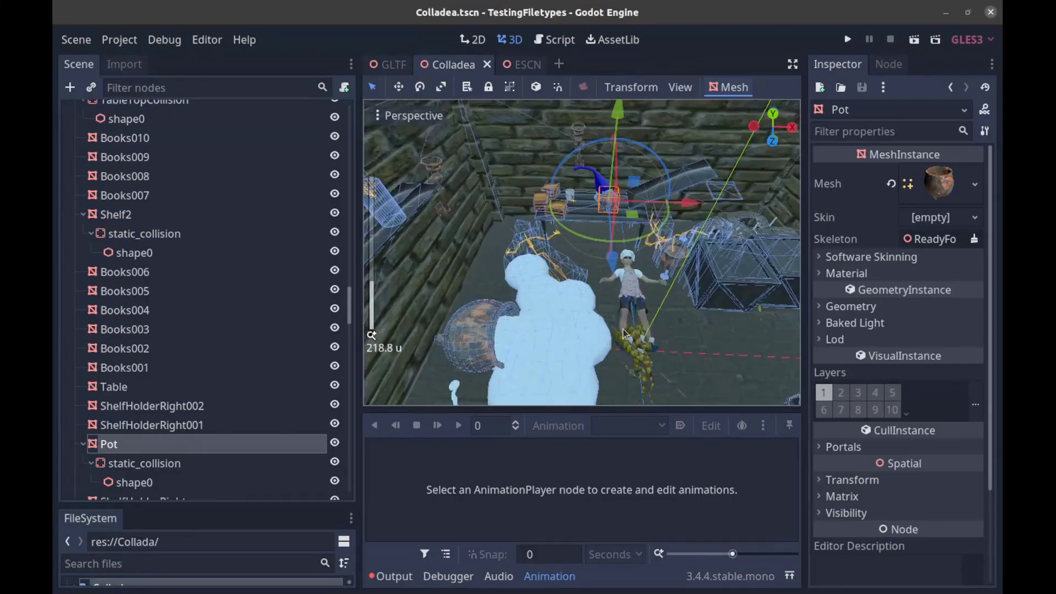
middle_click_drag(520, 323, 545, 315, "shift")
scroll(609, 219, "up", 4)
middle_click_drag(609, 219, 633, 181)
scroll(595, 186, "down", 4)
Step: Select the Floor and rotate it about 17 degrees
left_click(631, 210)
scroll(631, 210, "down", 10)
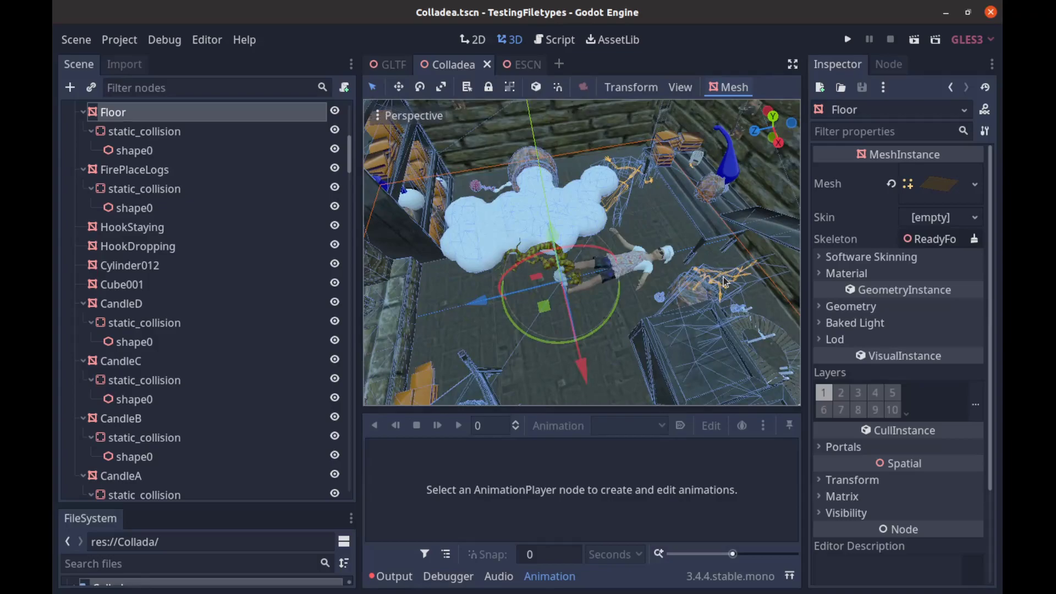
scroll(582, 280, "up", 8)
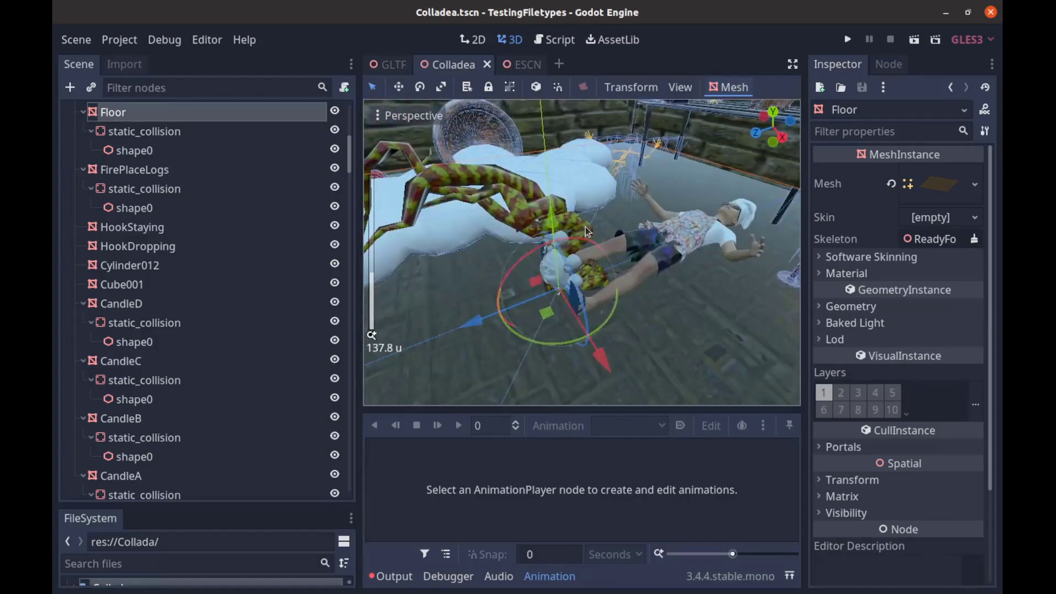
mouse_move(577, 248)
left_mouse_down()
mouse_move(512, 275)
mouse_move(598, 252)
mouse_move(587, 248)
left_mouse_up()
scroll(234, 325, "down", 10)
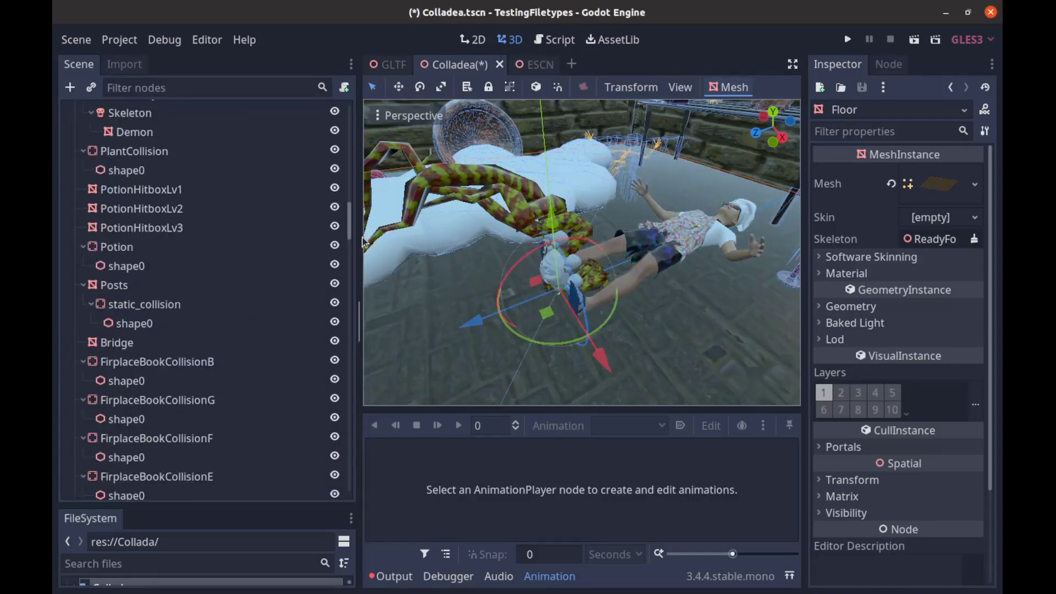
left_click_drag(348, 227, 322, 506)
Step: Play Colladea's default animation, read and dismiss the imported-animation warning, then return to GLTF
left_click(206, 482)
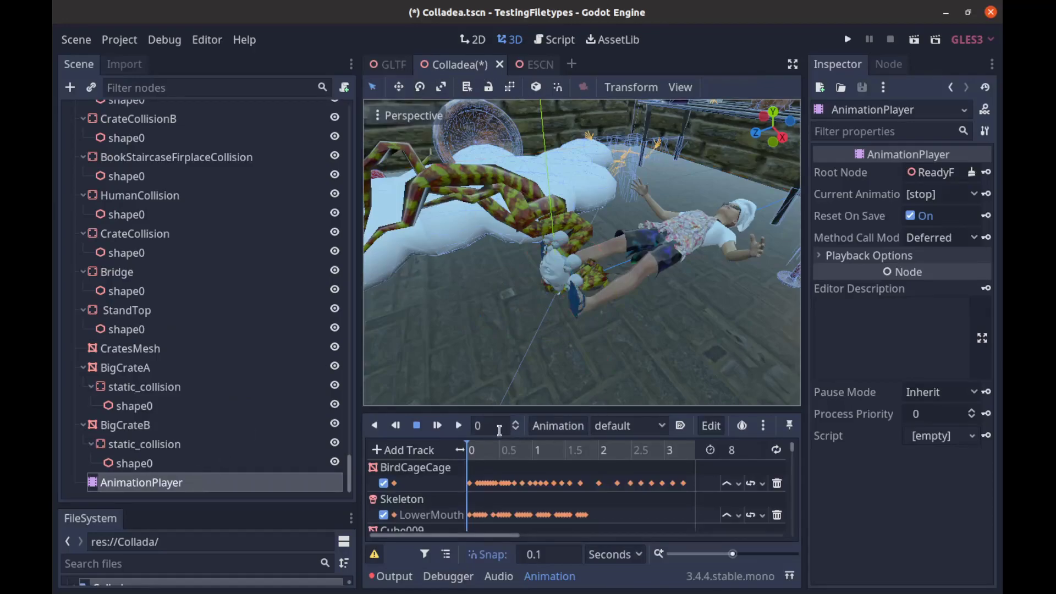
scroll(562, 262, "down", 6)
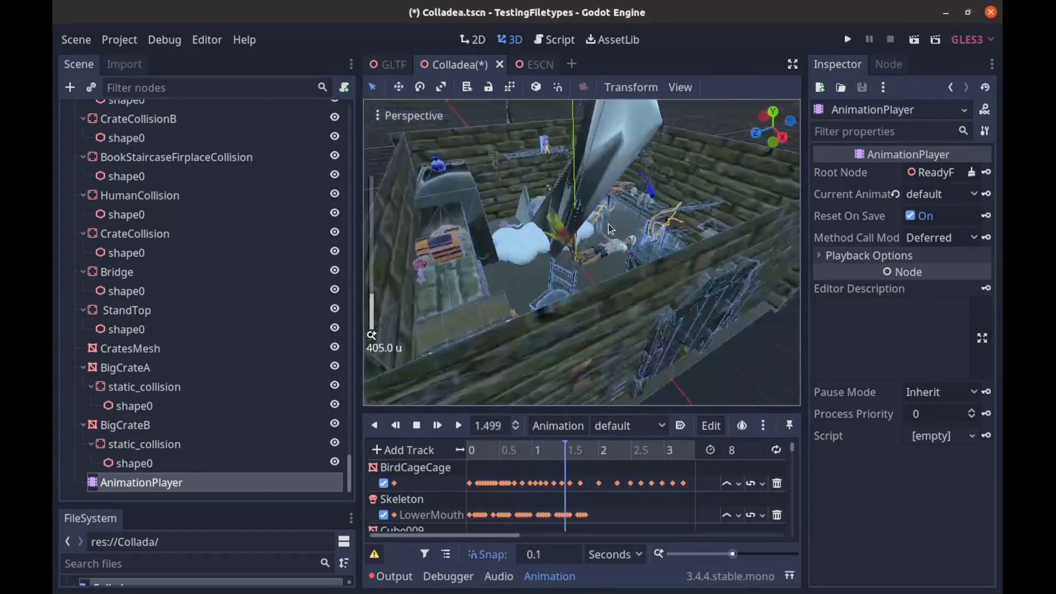
mouse_move(373, 555)
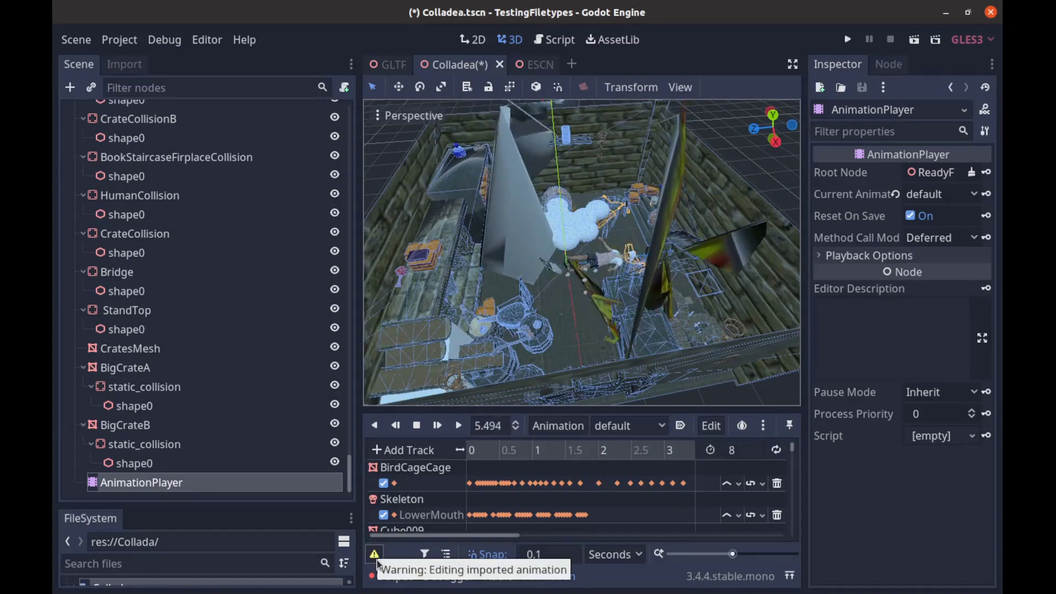
left_click(376, 559)
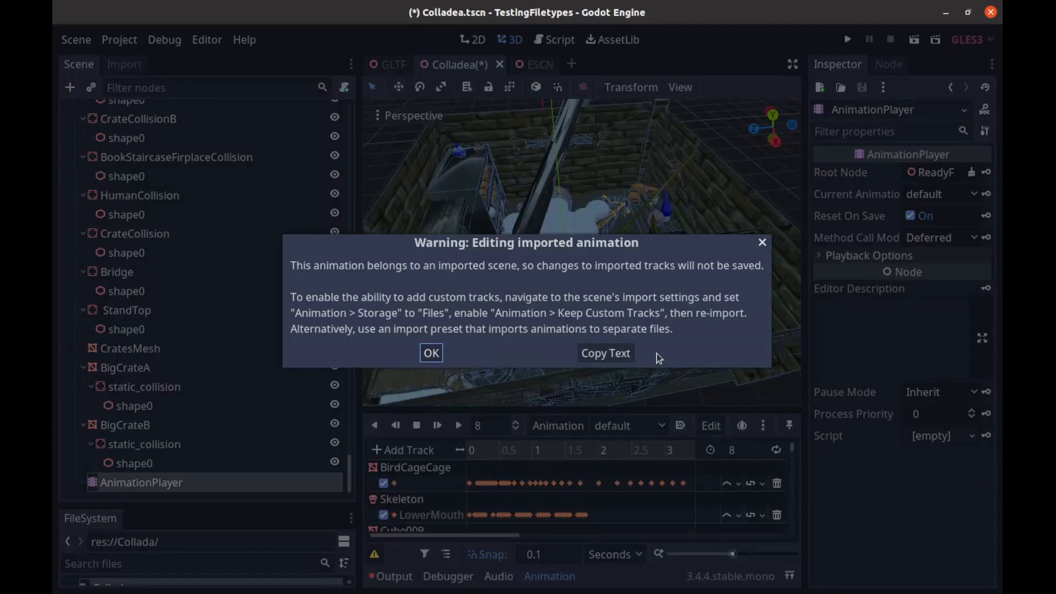
left_click(431, 354)
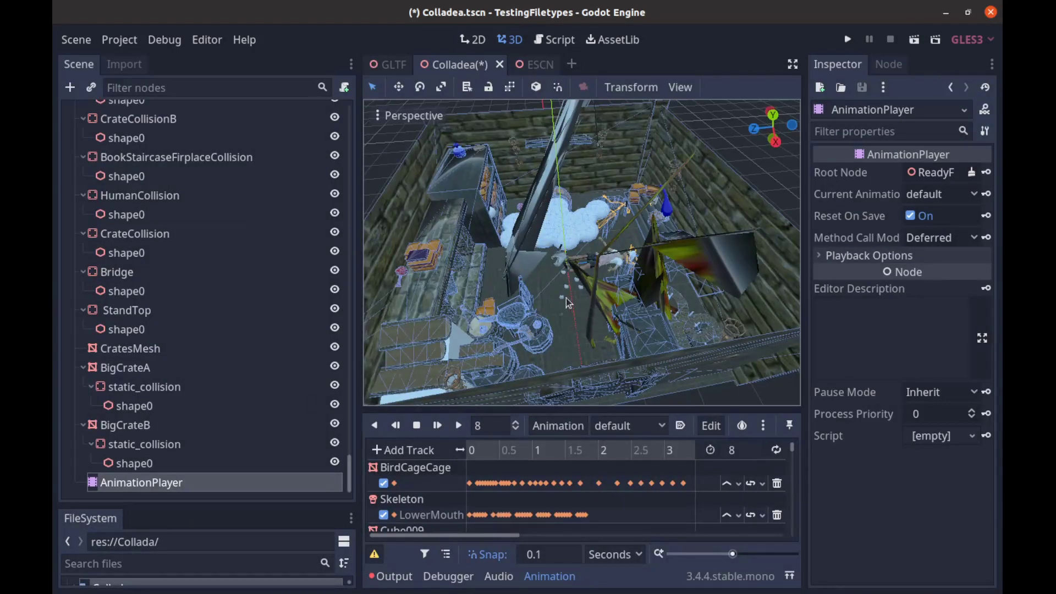
scroll(570, 303, "up", 8)
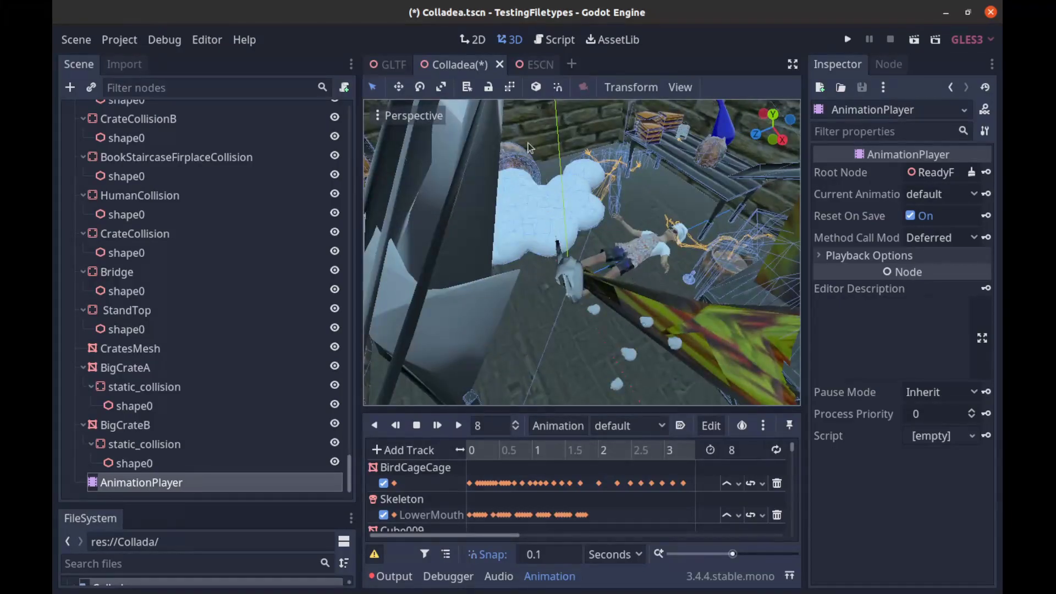
left_click(394, 65)
scroll(579, 270, "down", 3)
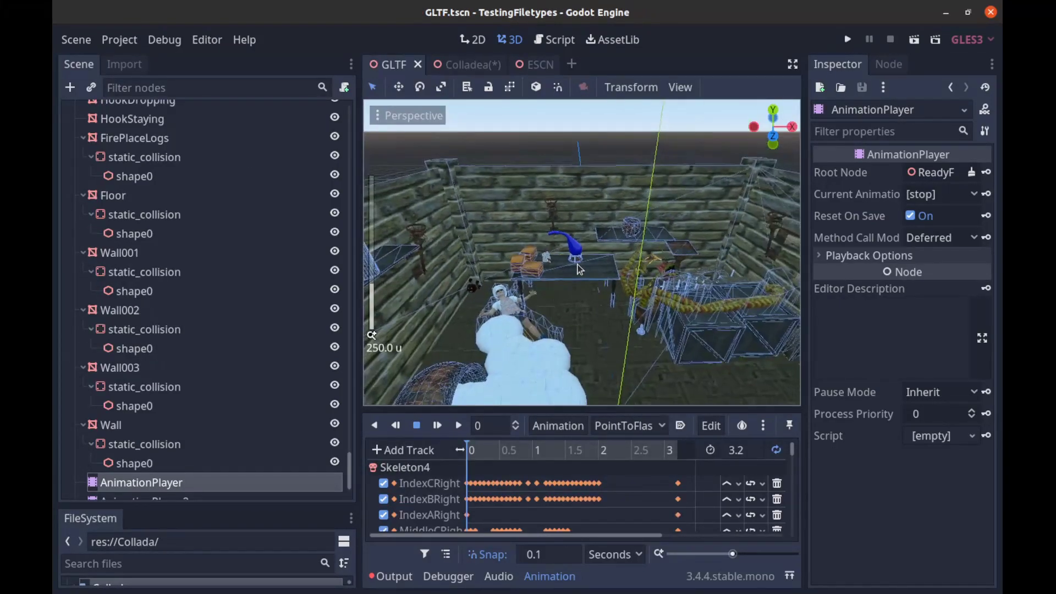